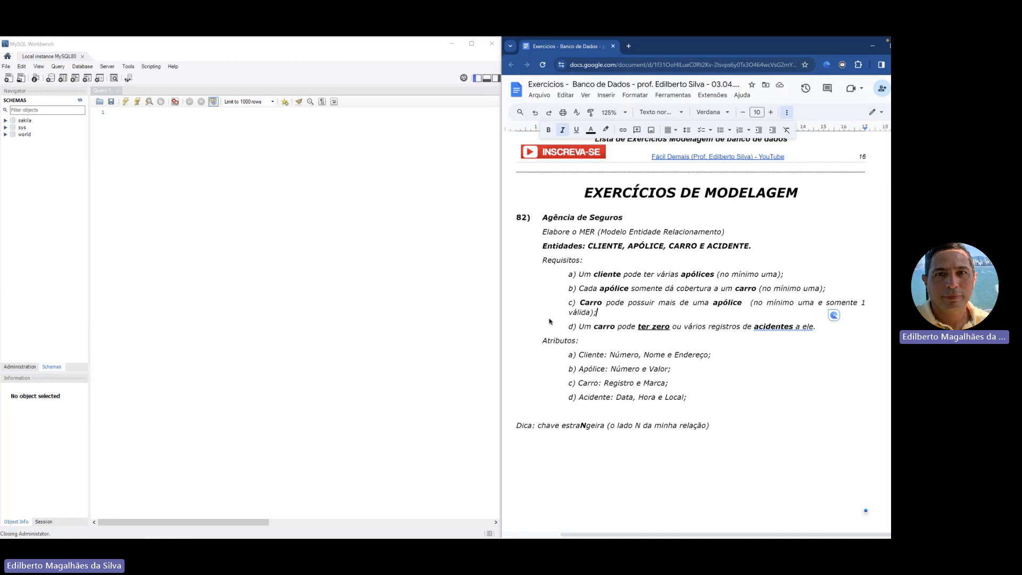
left_click(610, 297)
left_click(791, 114)
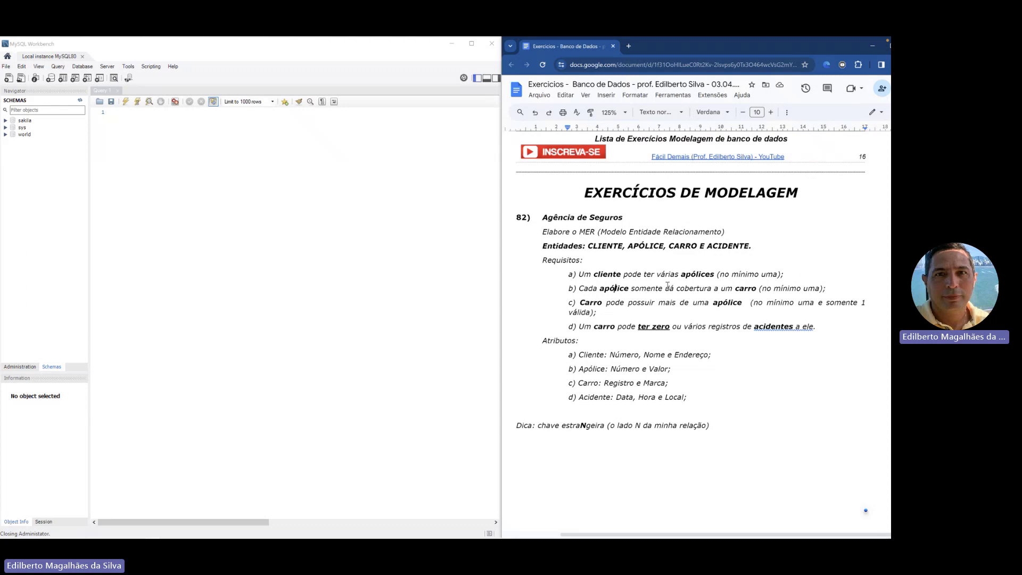
left_click(155, 208)
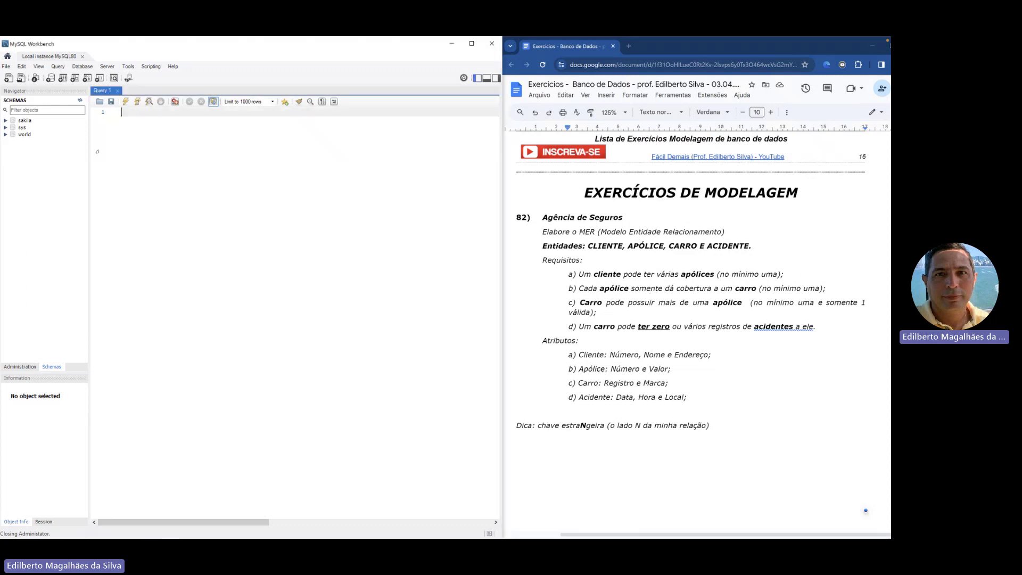
left_click(5, 66)
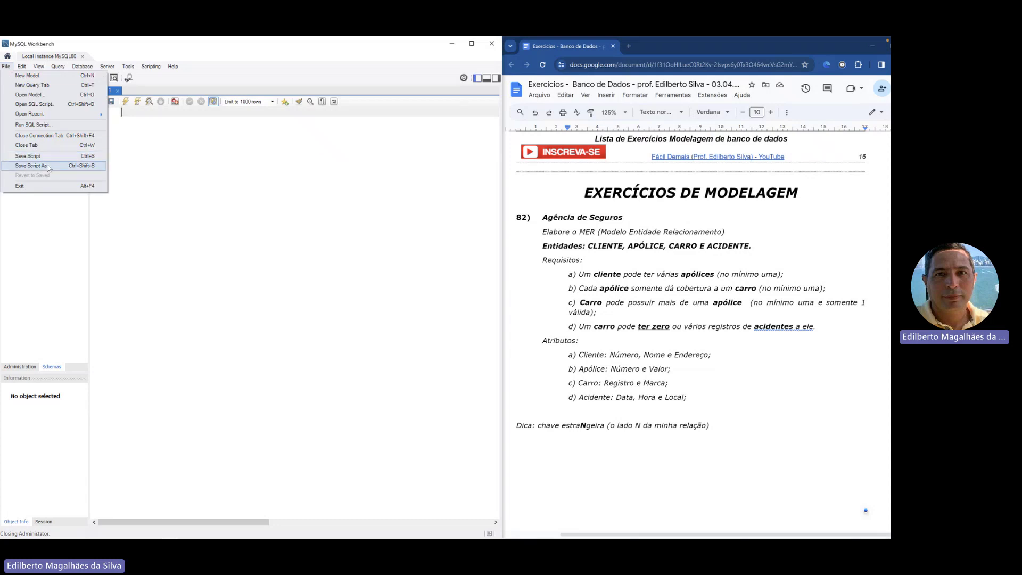
left_click(7, 56)
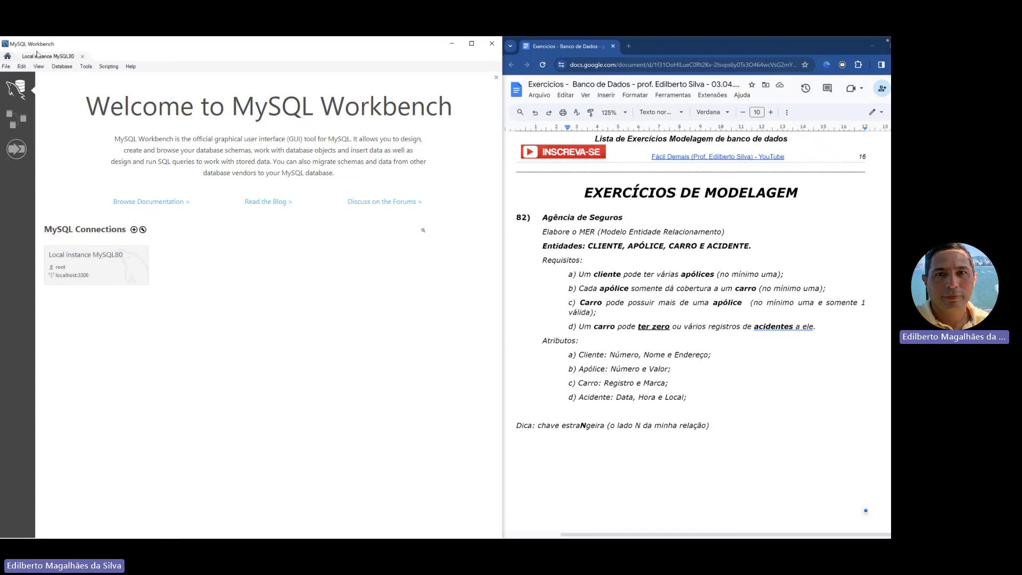
left_click(41, 56)
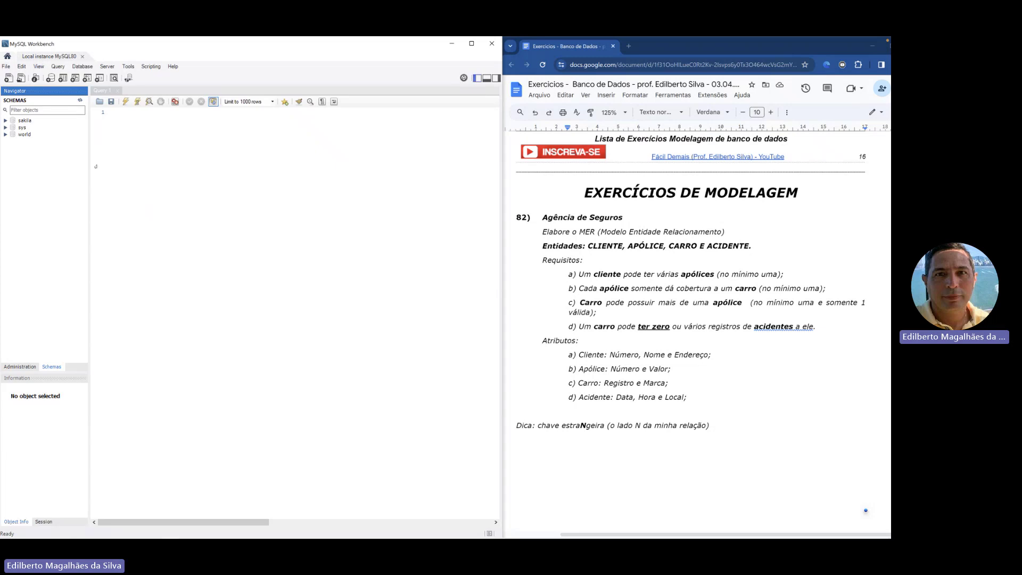
- View the MySQL Workbench version information and close it again
left_click(173, 66)
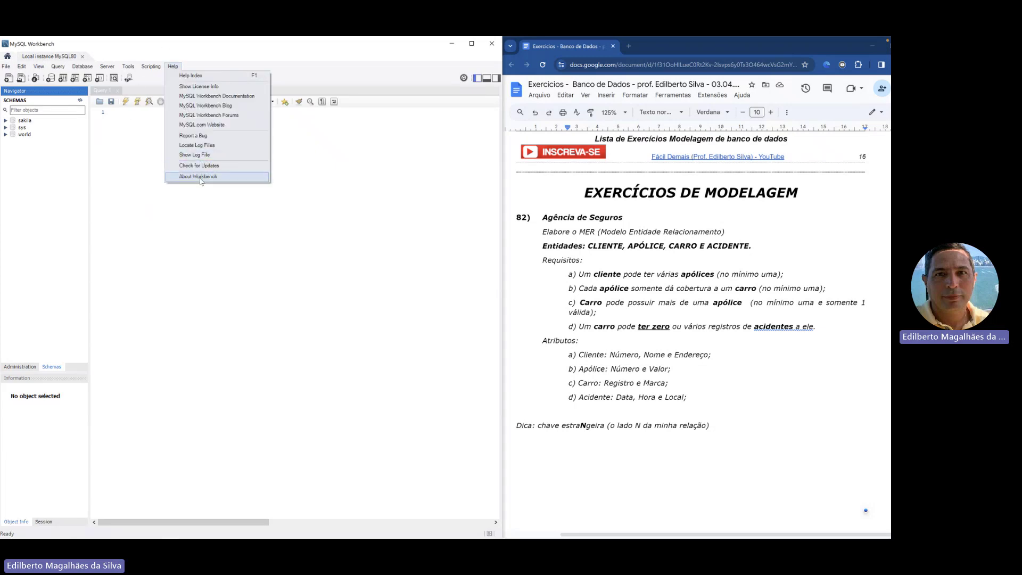
left_click(201, 177)
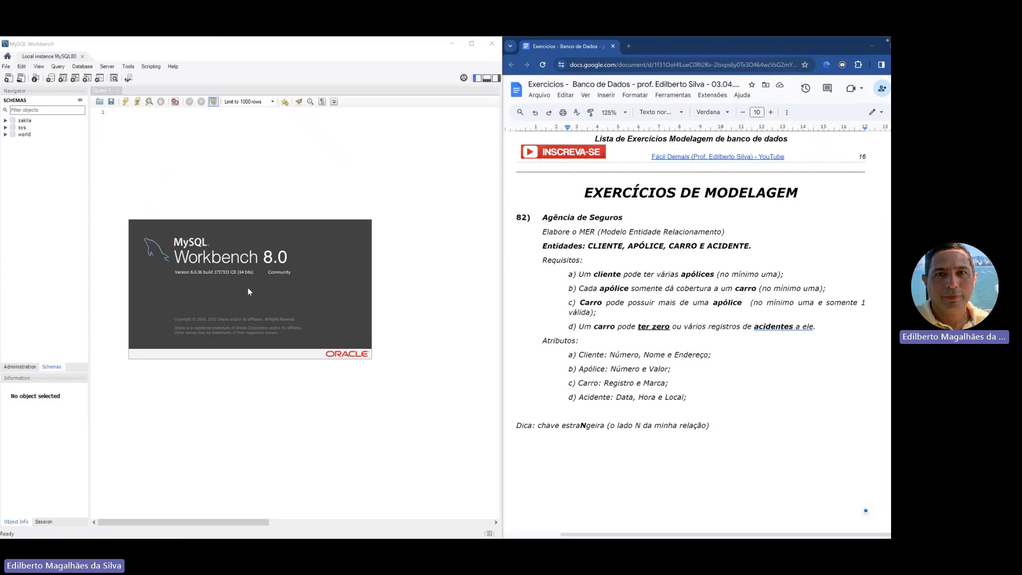
left_click(299, 188)
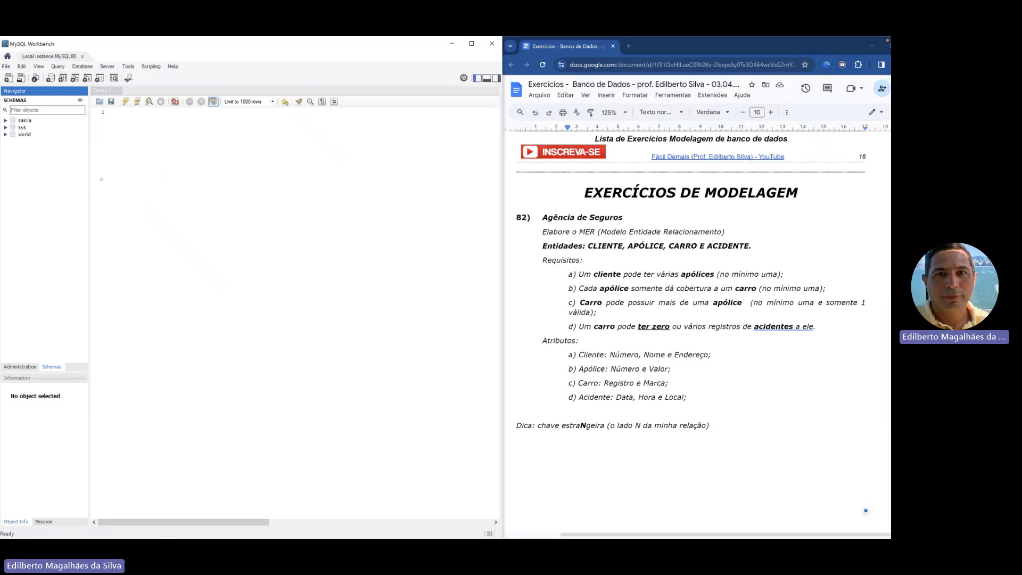
- Open a second session of the Local instance MySQL80 connection from the home screen and close that session
left_click(6, 66)
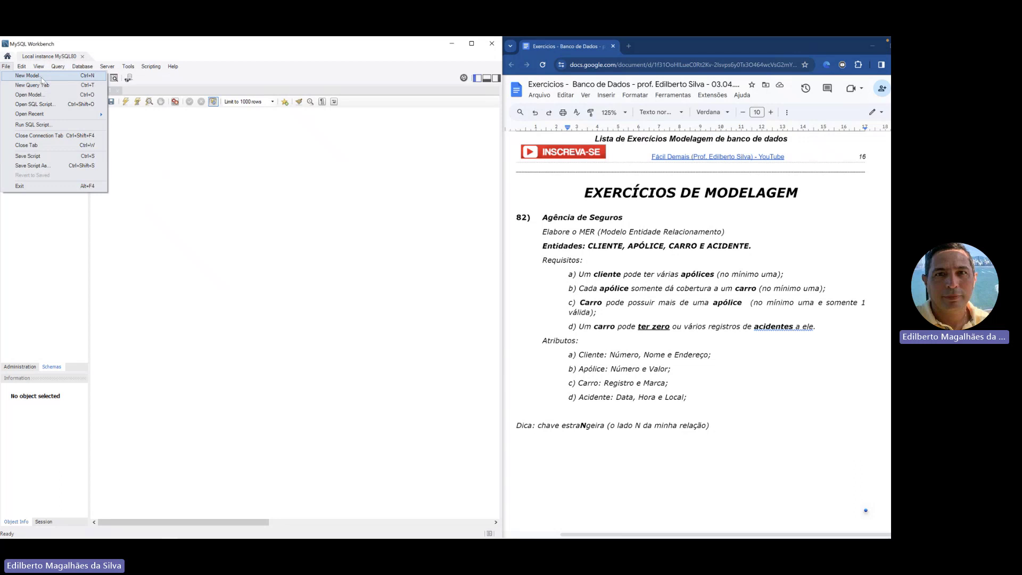
left_click(41, 85)
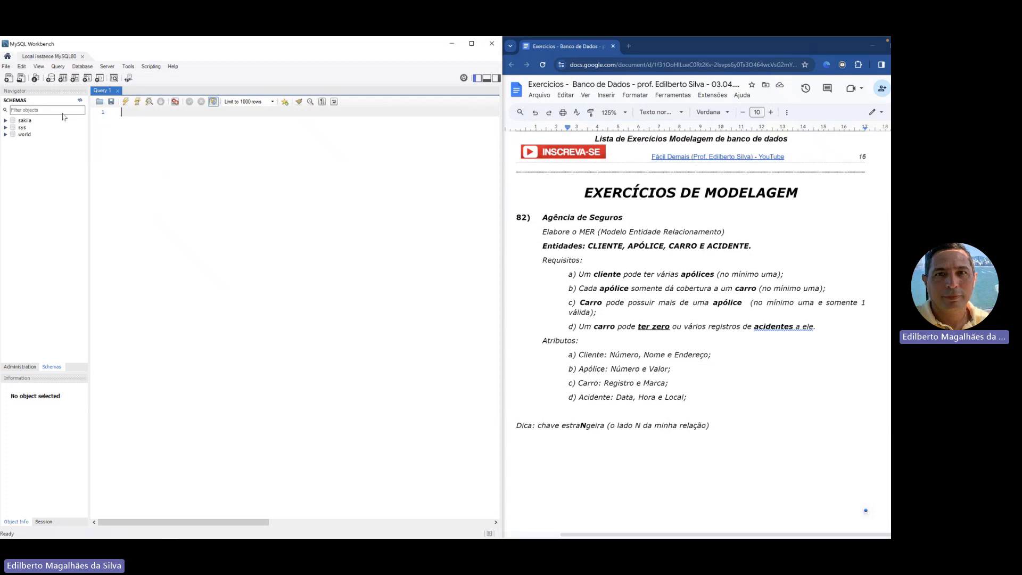
left_click(7, 56)
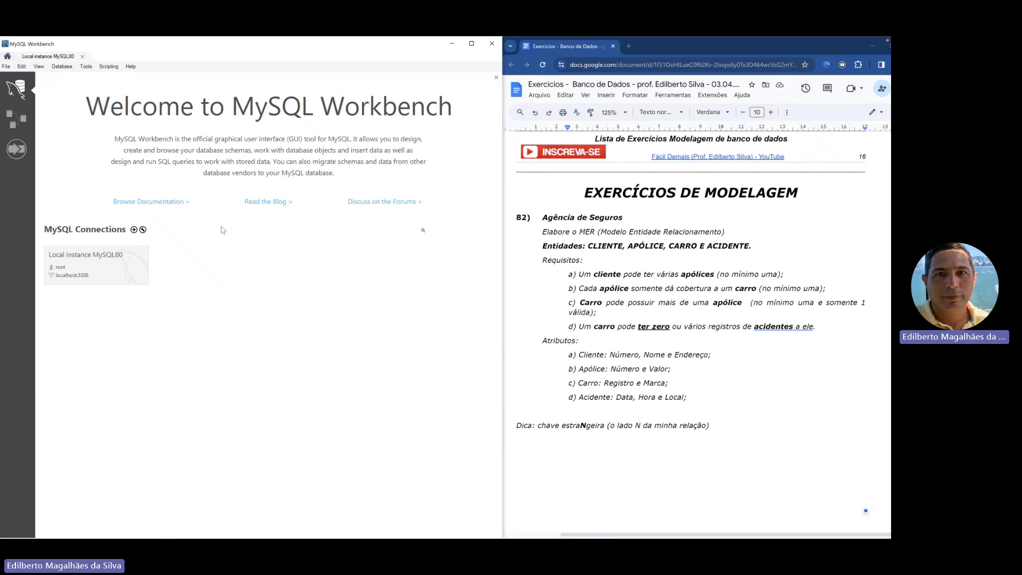
left_click(86, 262)
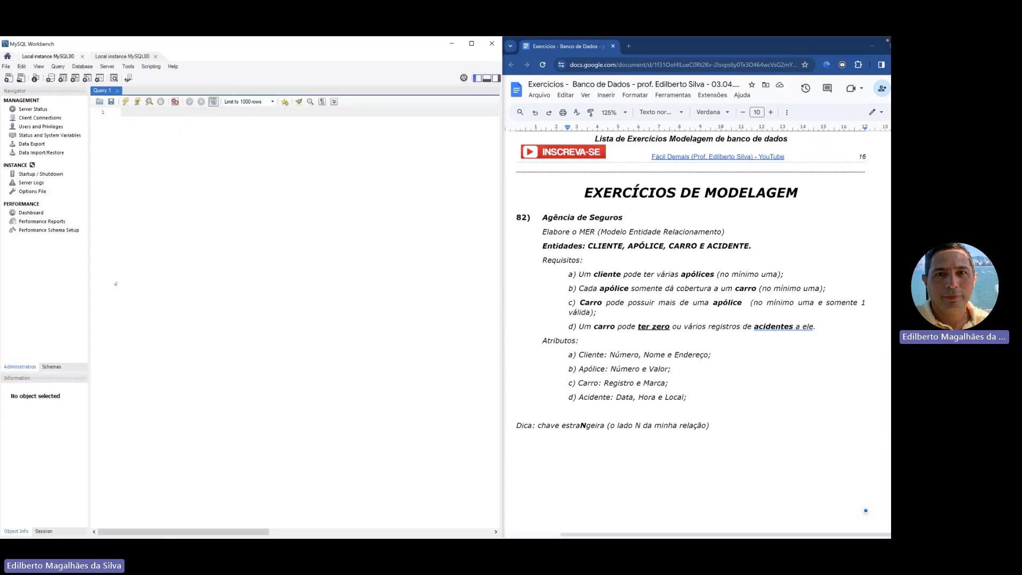
left_click(155, 56)
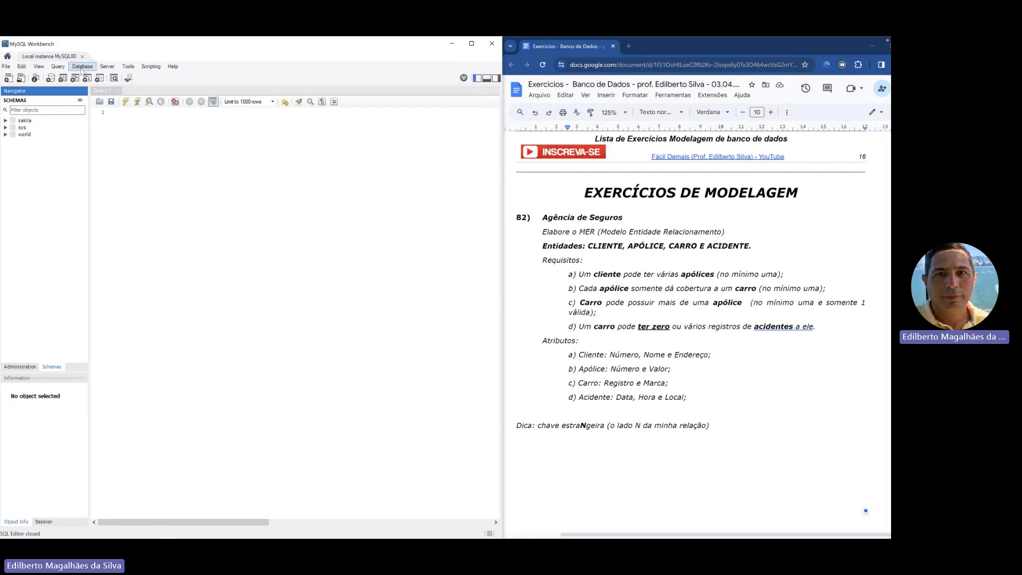
left_click(82, 67)
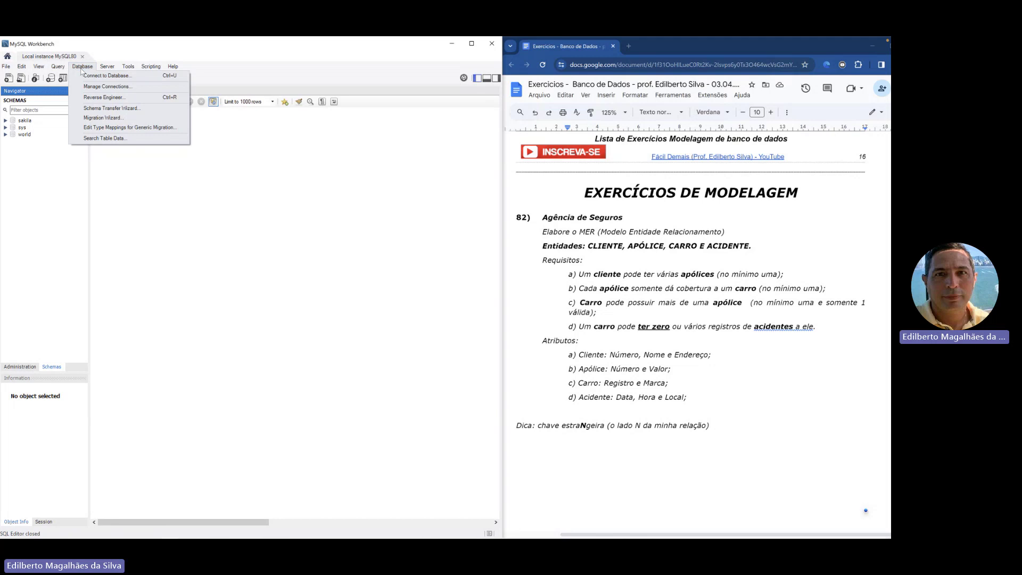
left_click(82, 68)
left_click(129, 67)
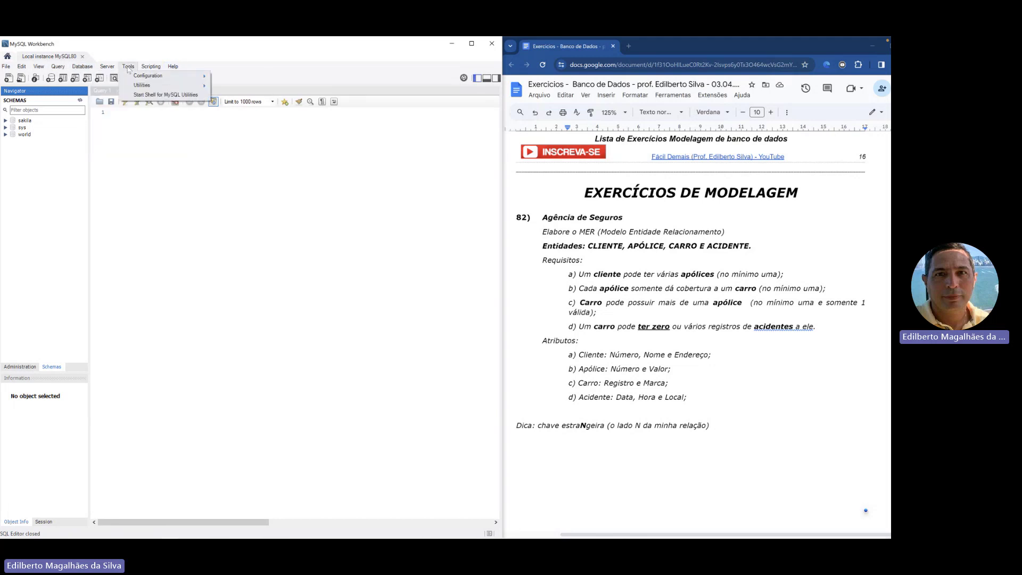
left_click(110, 67)
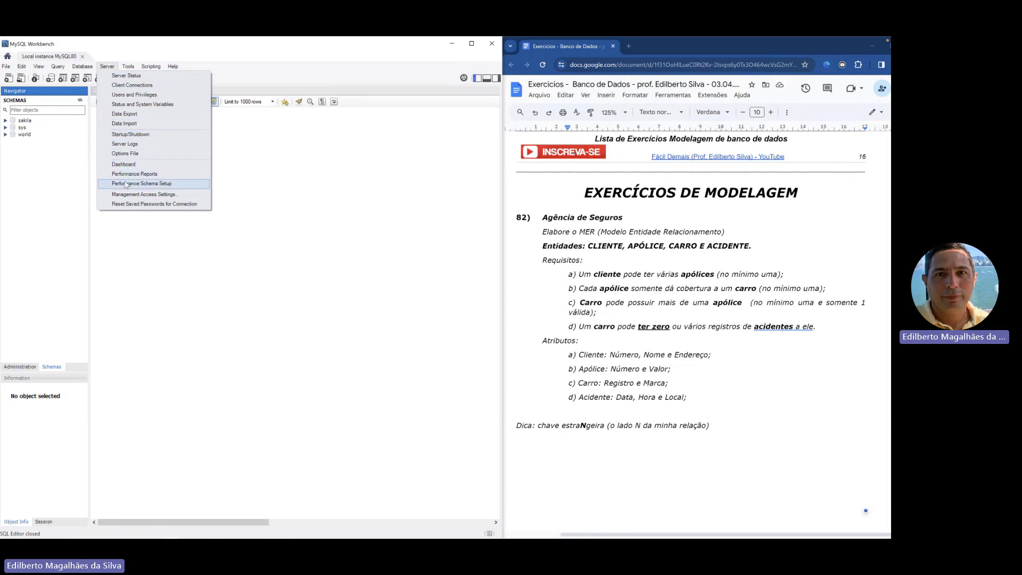
- Create a new model and enlarge its workspace by widening the window slightly and hiding the Modeling Additions sidebar
left_click(6, 68)
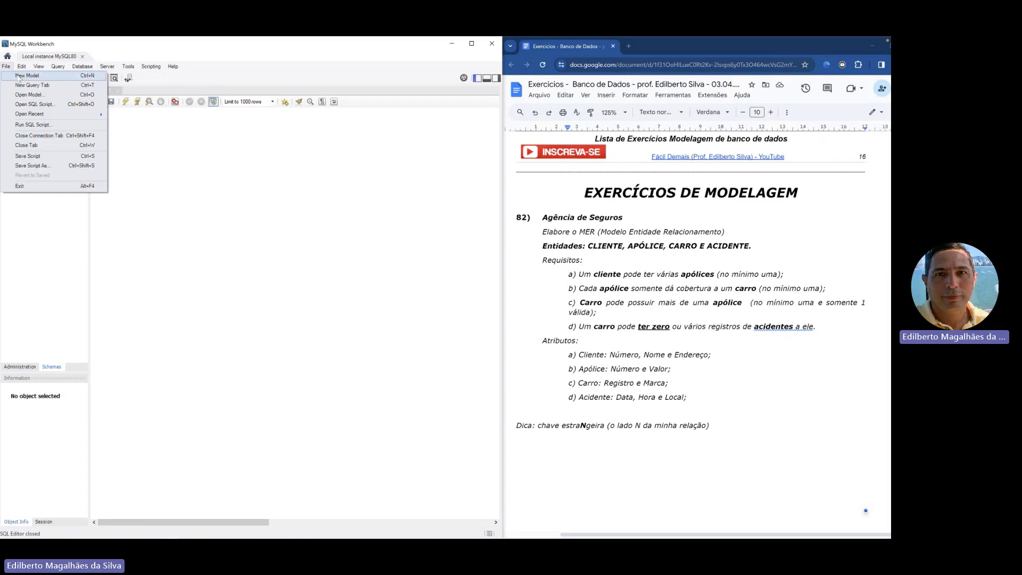
left_click(19, 76)
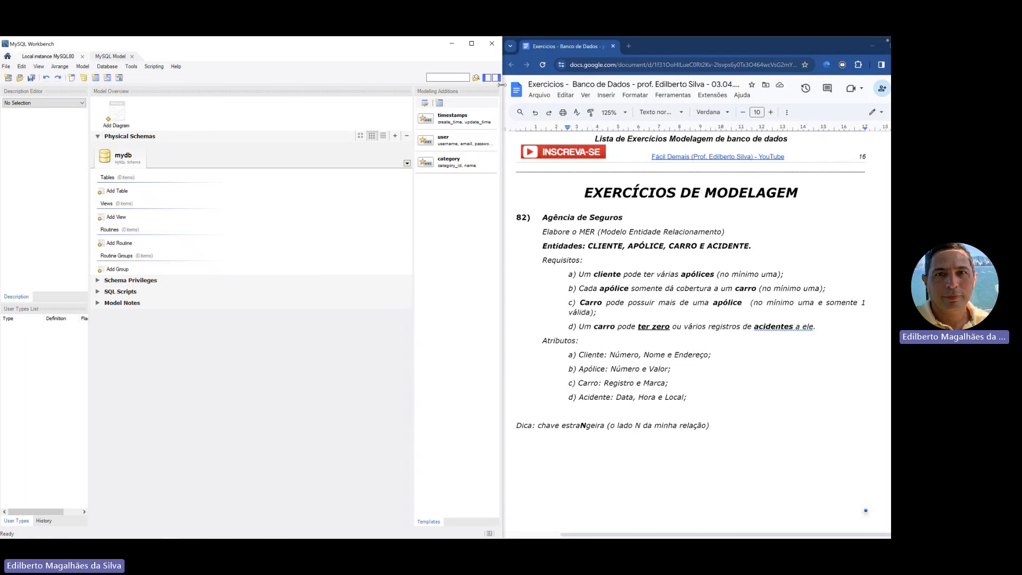
left_click_drag(502, 86, 516, 86)
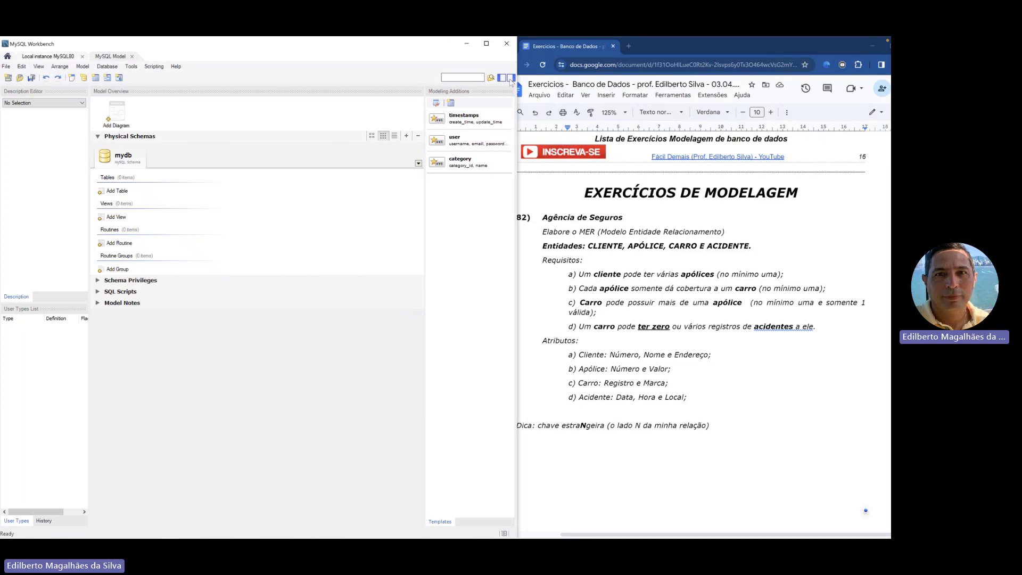
left_click(510, 78)
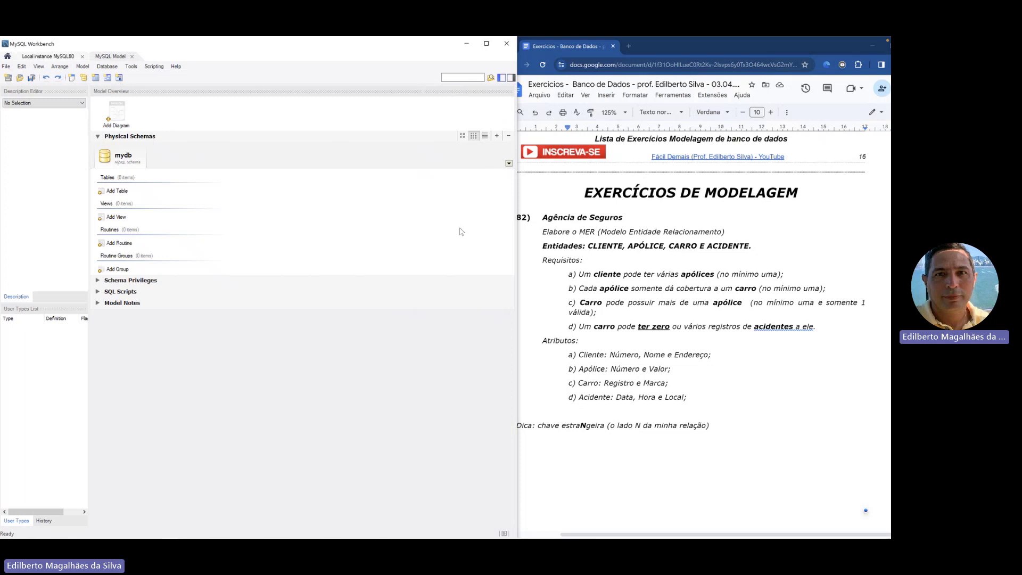
- Open the model options and turn off the use of defaults from global settings
left_click(82, 67)
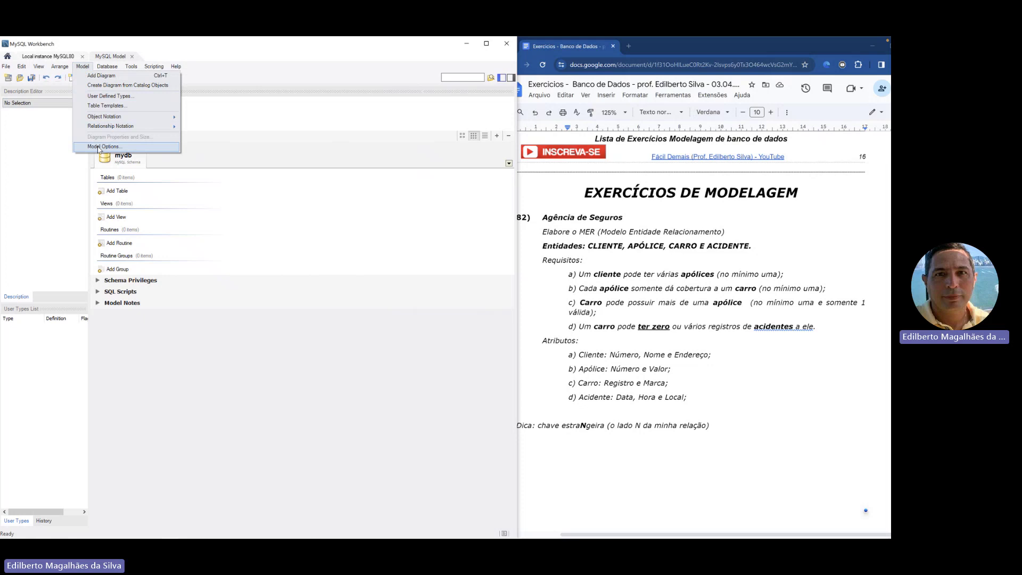
key("Escape")
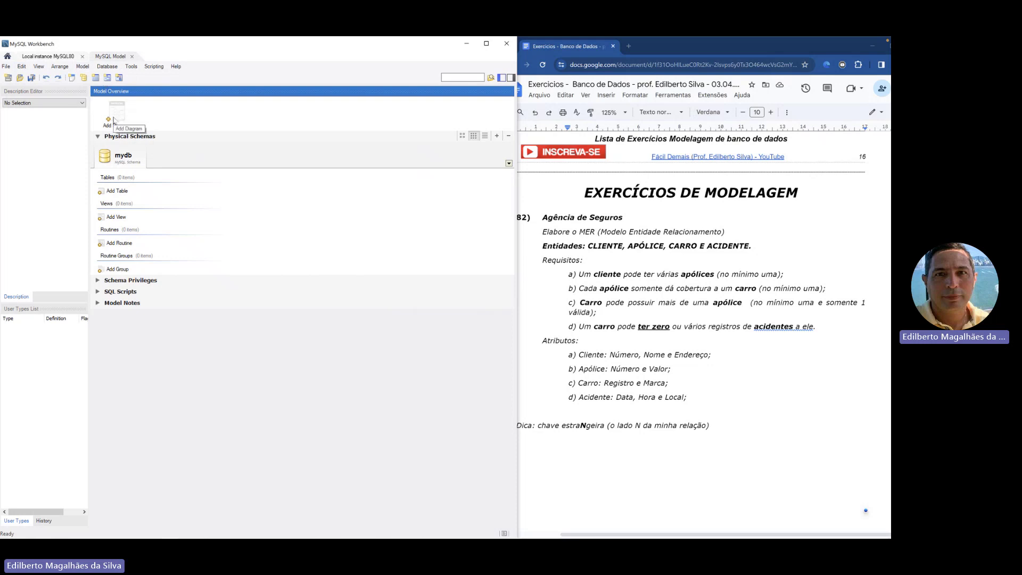
left_click(86, 67)
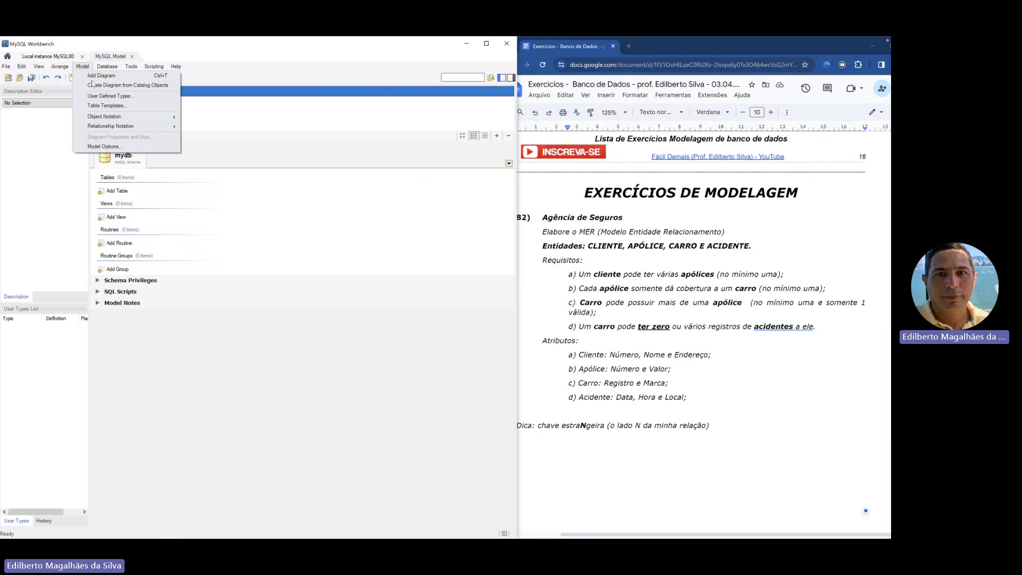
left_click(112, 147)
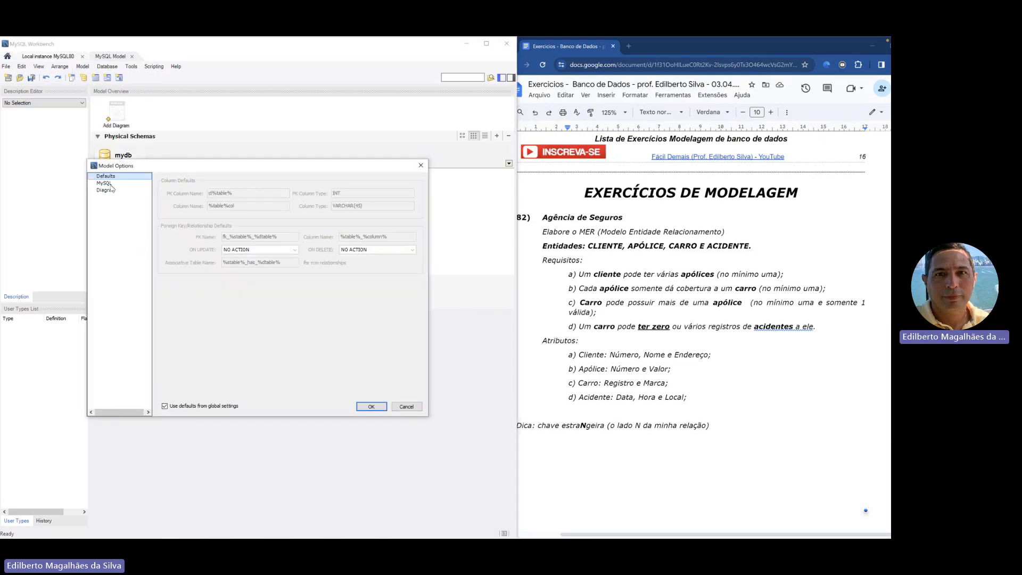
left_click(165, 406)
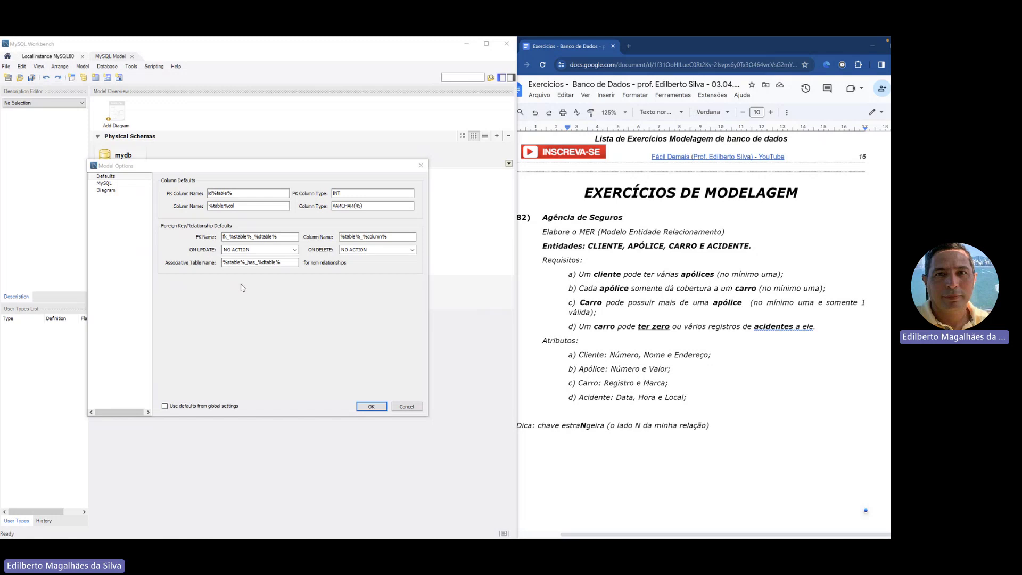
key("super")
key("super")
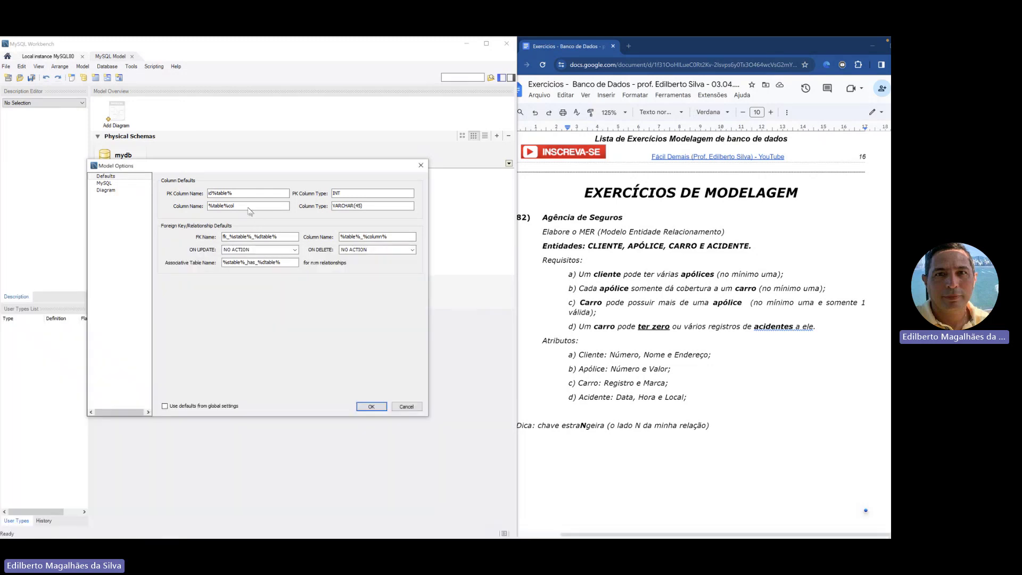
- Set the default primary key column name pattern to Id%table%
left_click(237, 193)
mouse_move(210, 207)
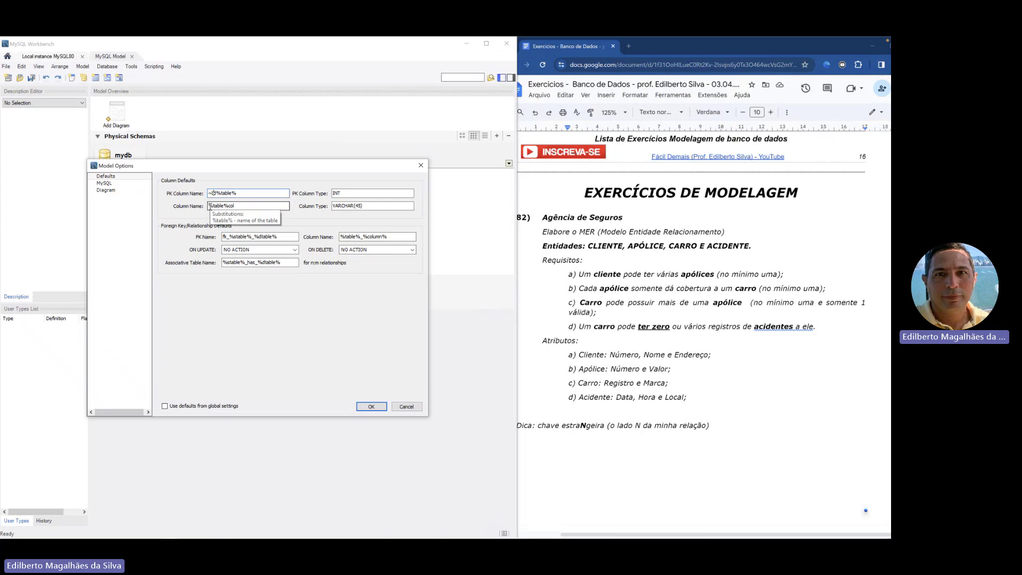
key("BackSpace")
key("BackSpace")
type("i")
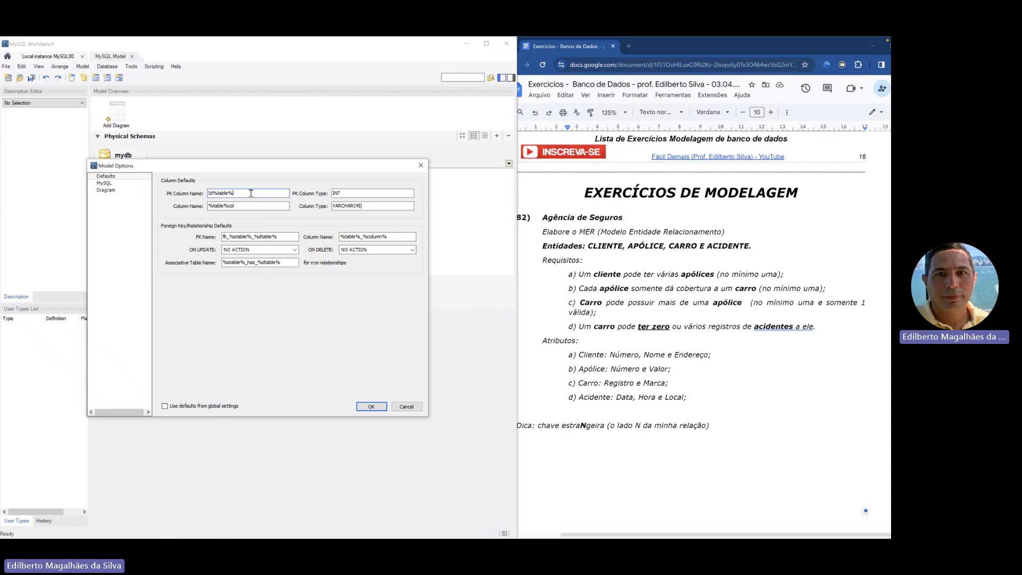
- Shorten the default foreign key name pattern to fk_%stable%
left_click(252, 236)
key("shift+Right")
key("shift+Right")
key("shift+Right")
key("shift+Right")
mouse_move(258, 238)
key("BackSpace")
- Reduce the default foreign key column name pattern to %column%
left_click(404, 237)
key("BackSpace")
key("BackSpace")
key("BackSpace")
key("BackSpace")
key("BackSpace")
key("BackSpace")
key("BackSpace")
key("BackSpace")
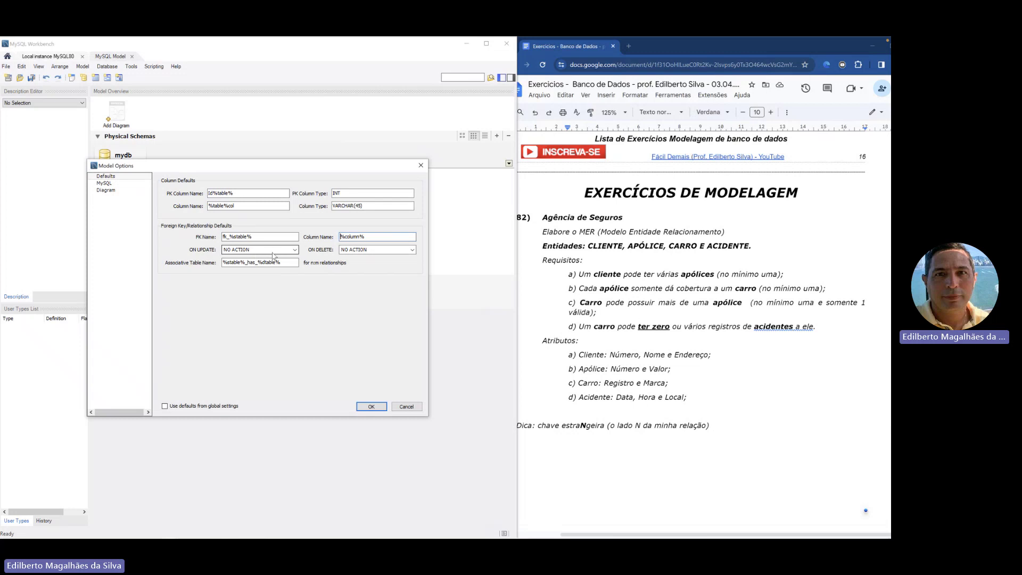
- Set the associative table name pattern for n:m relationships to %stable%%dtable%
left_click(256, 262)
key("shift+Left")
key("shift+Left")
key("BackSpace")
- Review the MySQL and diagram options, enable Show Column Flags for tables, and apply the model options
left_click(105, 183)
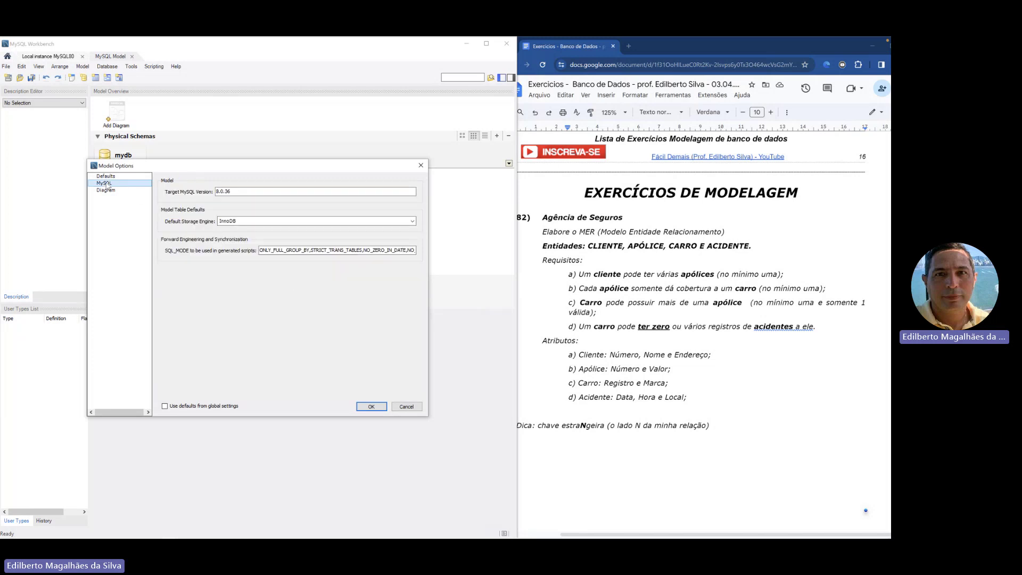
left_click(106, 191)
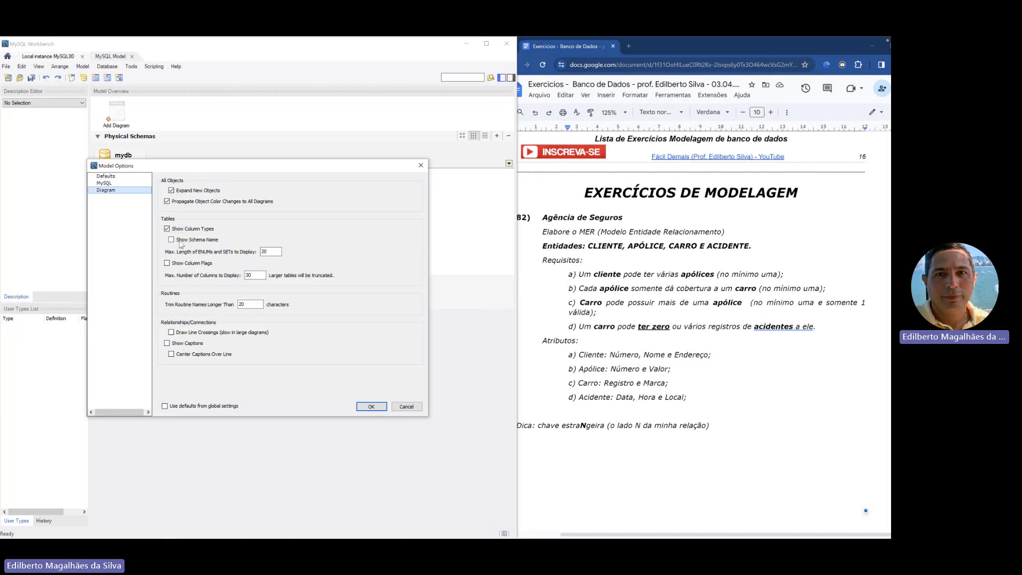
left_click(110, 176)
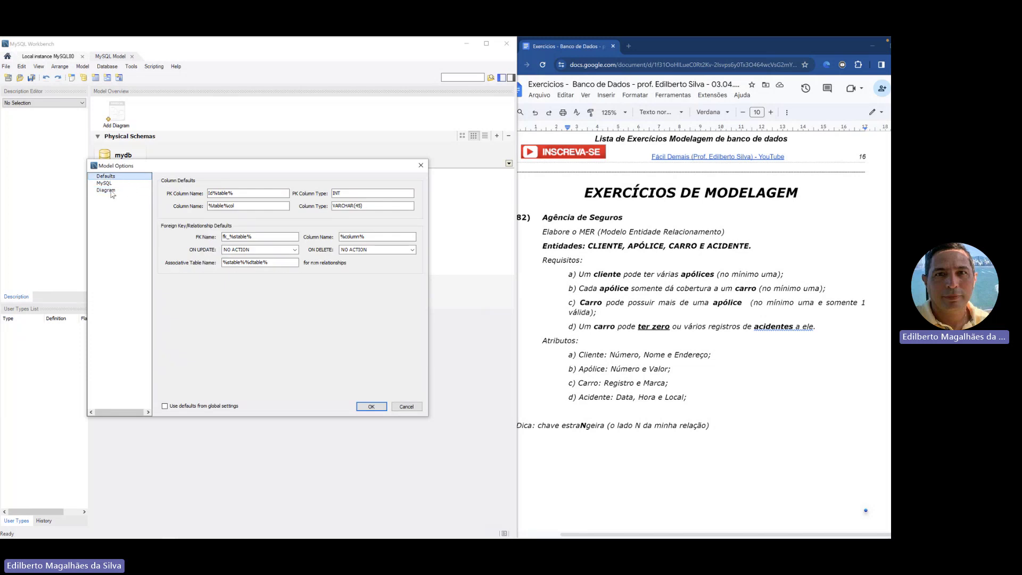
left_click(111, 192)
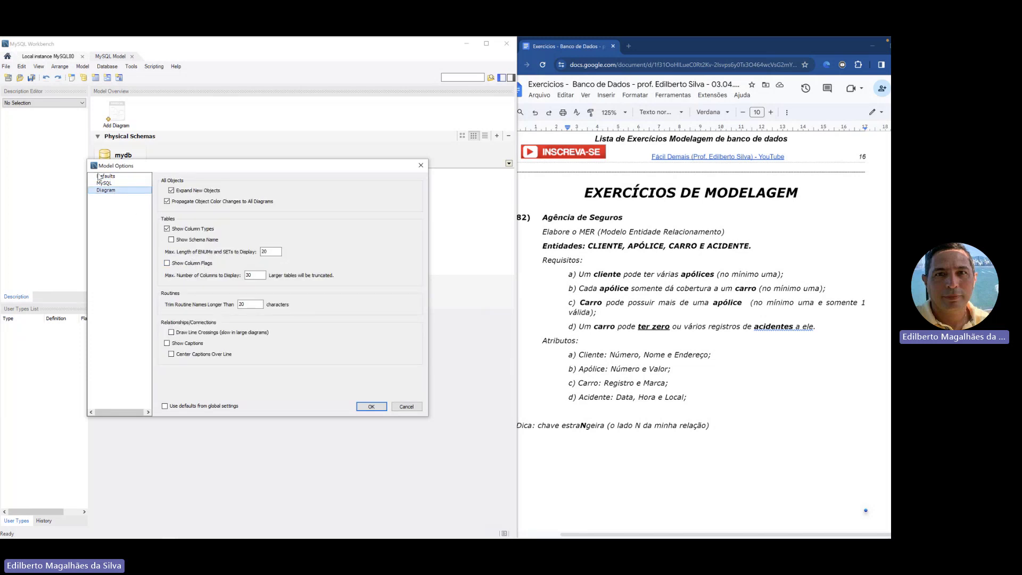
left_click(167, 263)
left_click(371, 407)
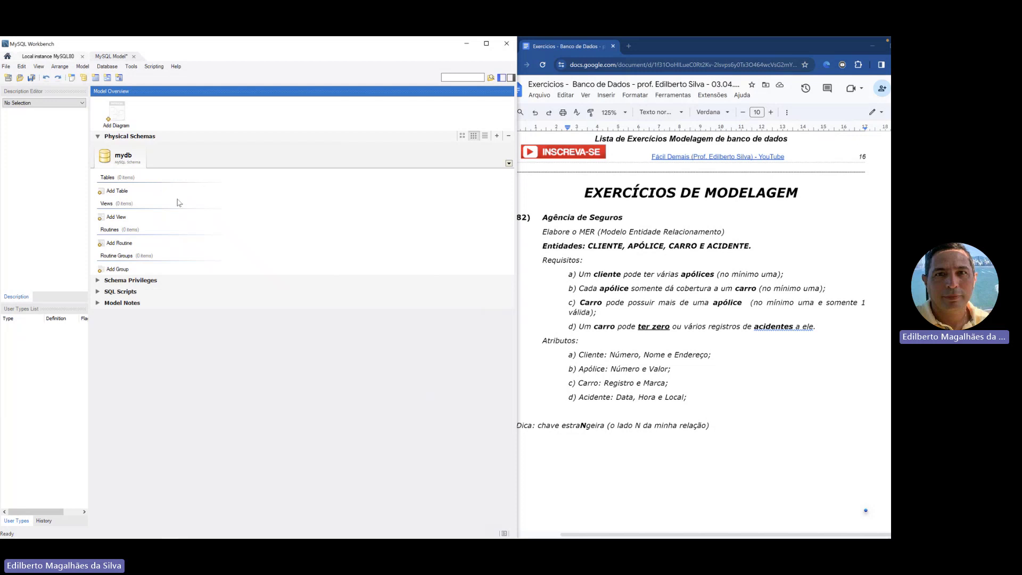
key("super")
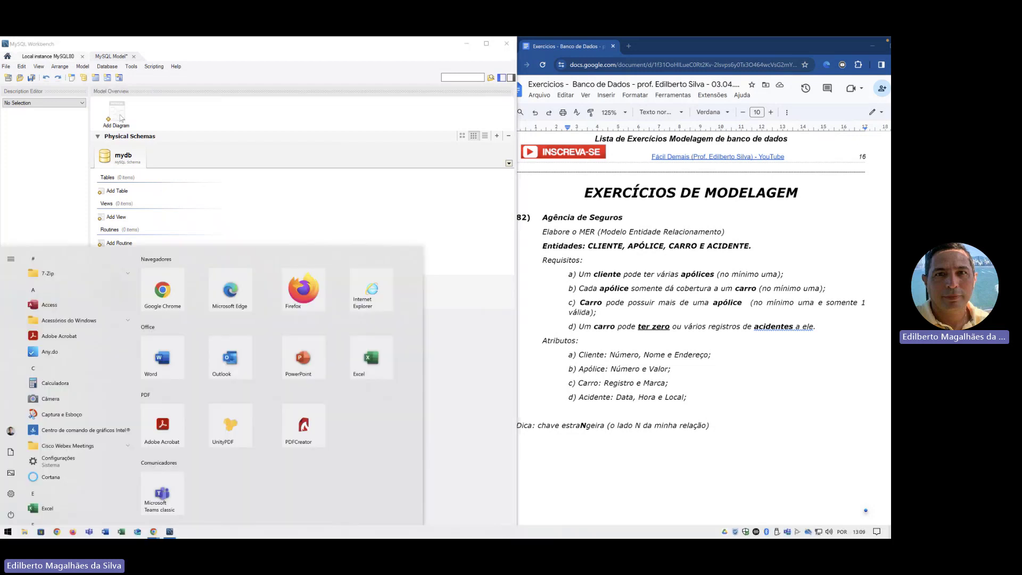
- Add a new EER diagram to the model and hide the Modeling Additions sidebar
key("Escape")
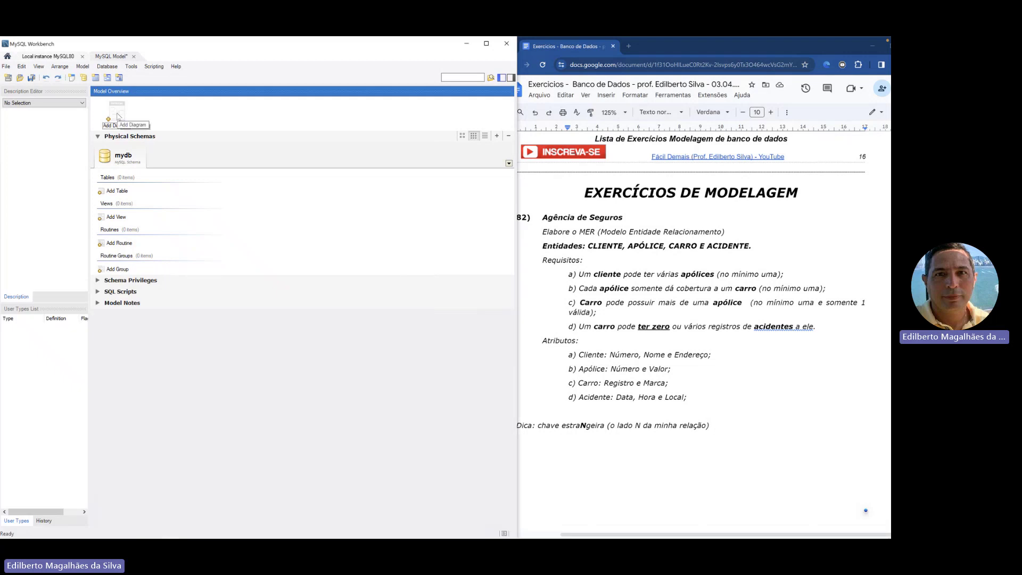
double_click(117, 116)
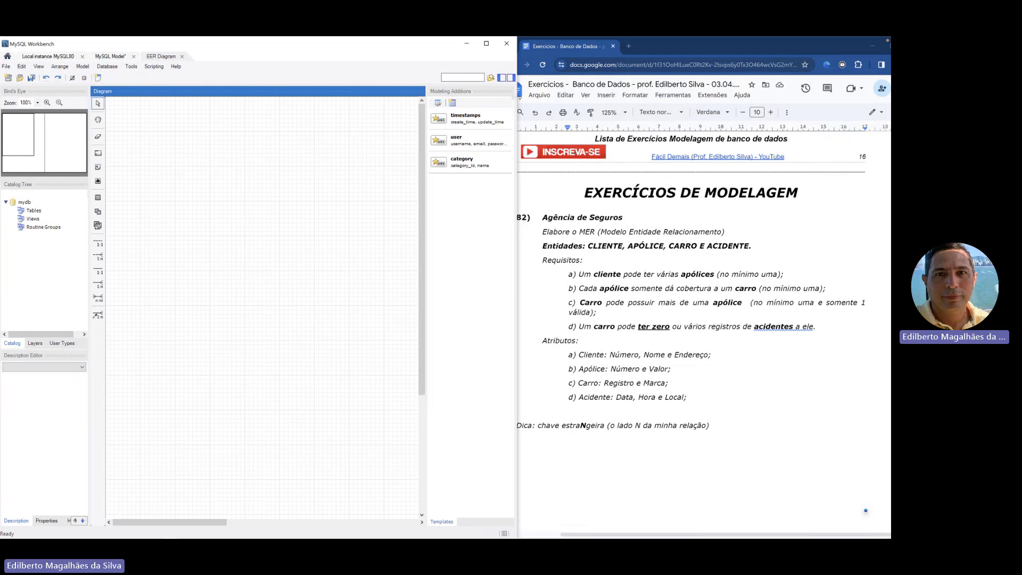
left_click(512, 77)
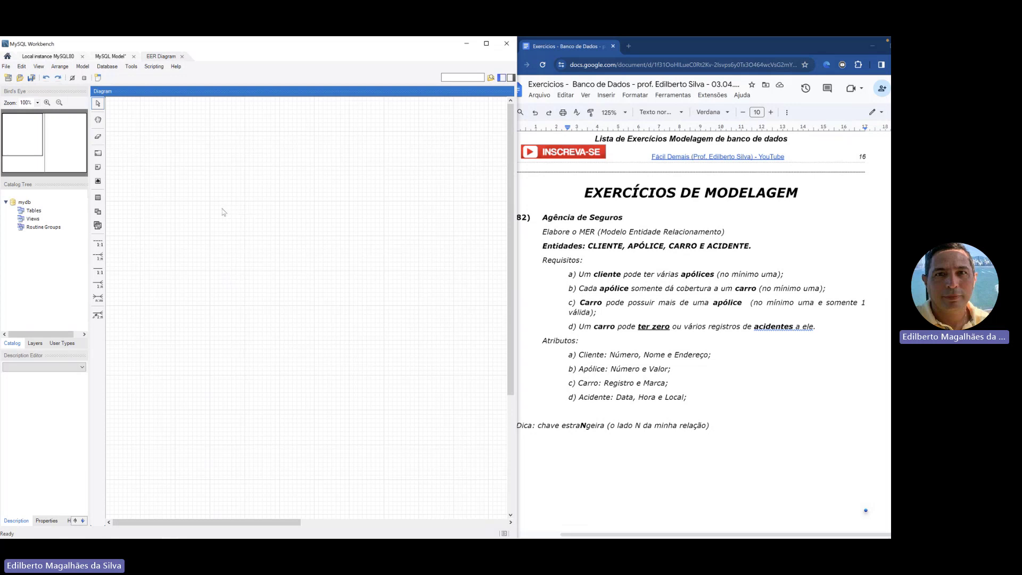
- Rename the mydb schema to exercicio82 and expand it in the catalog tree
left_click(29, 204)
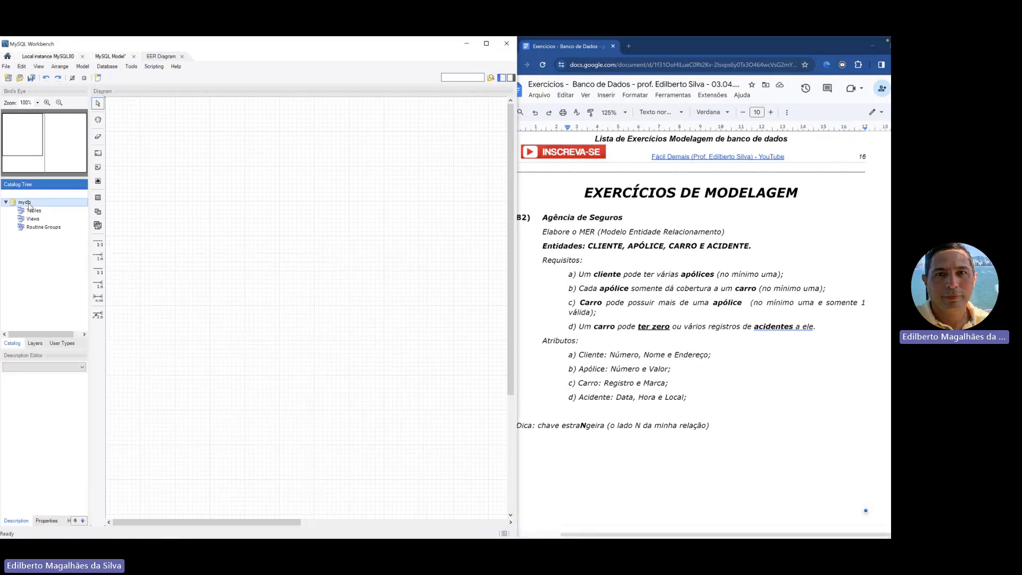
double_click(29, 203)
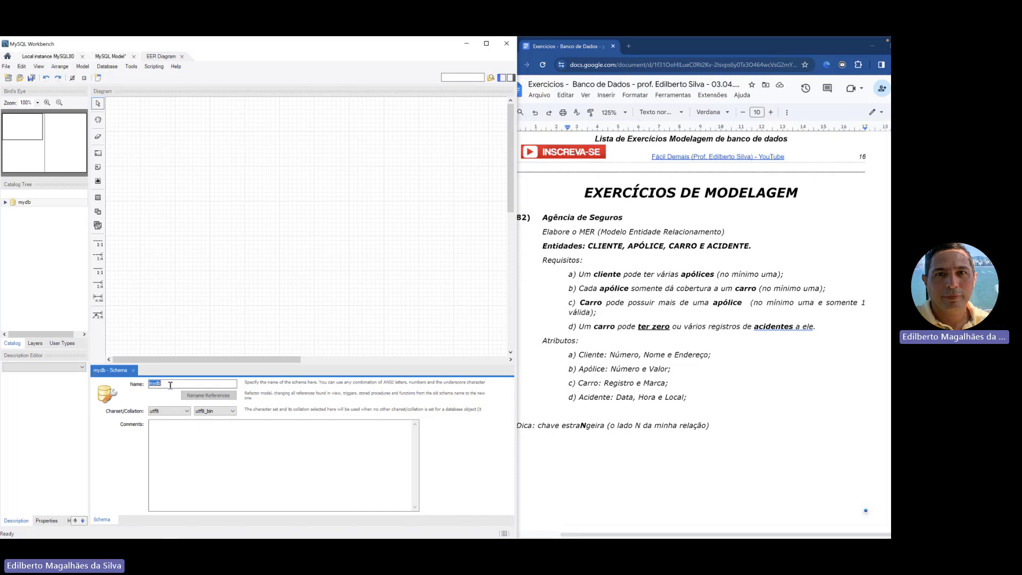
key("BackSpace")
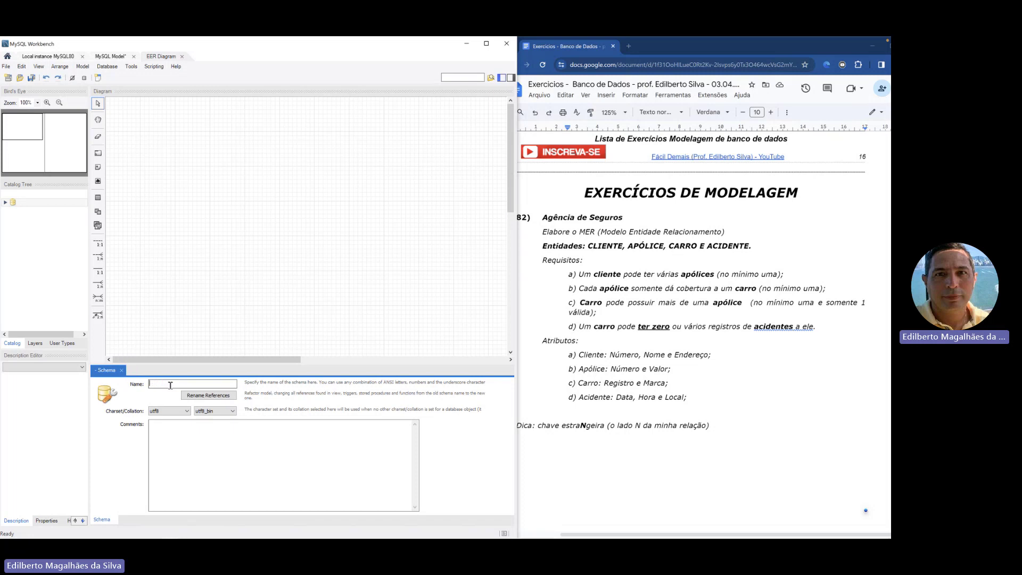
type("exercicio82")
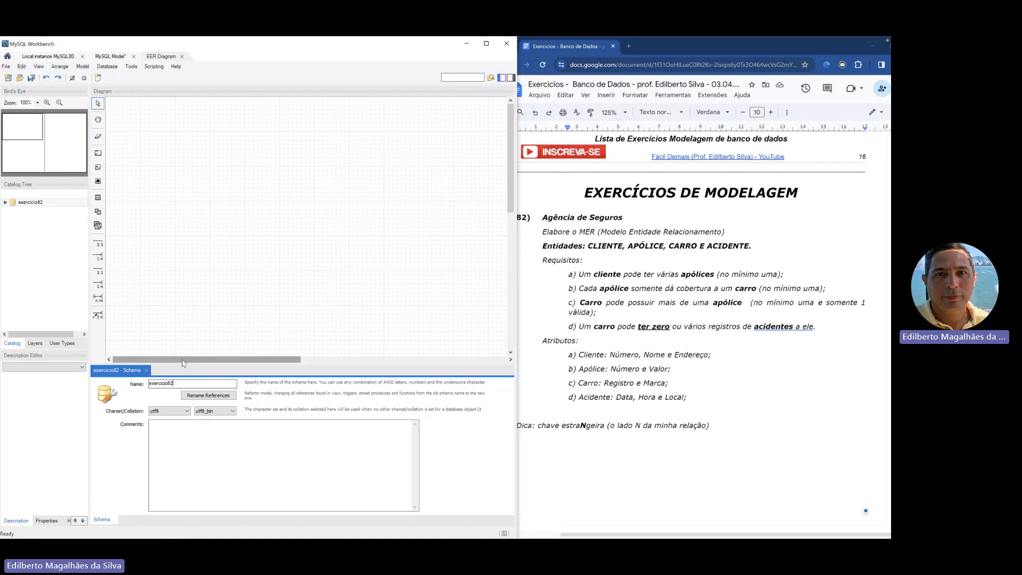
key("super")
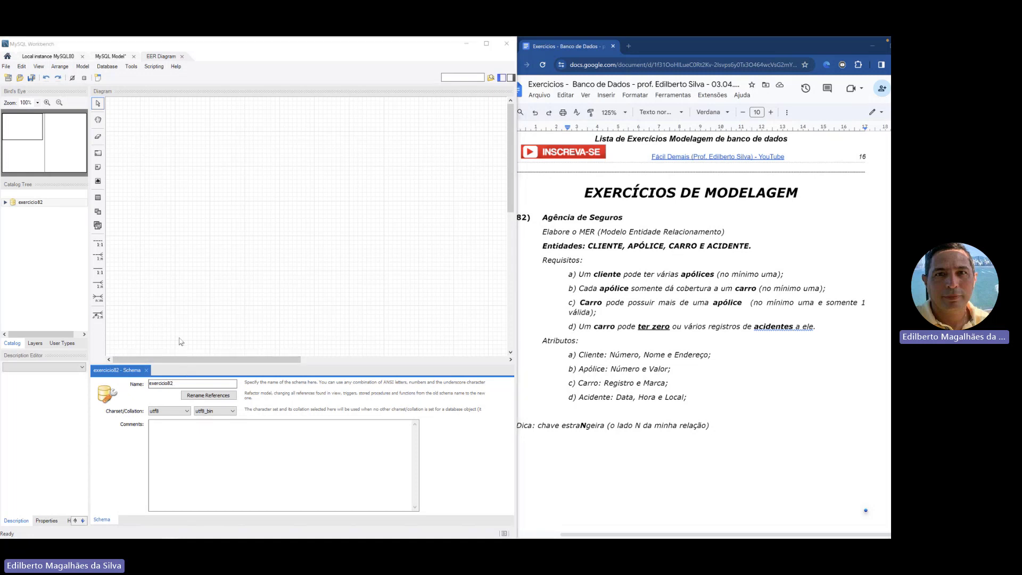
left_click(200, 198)
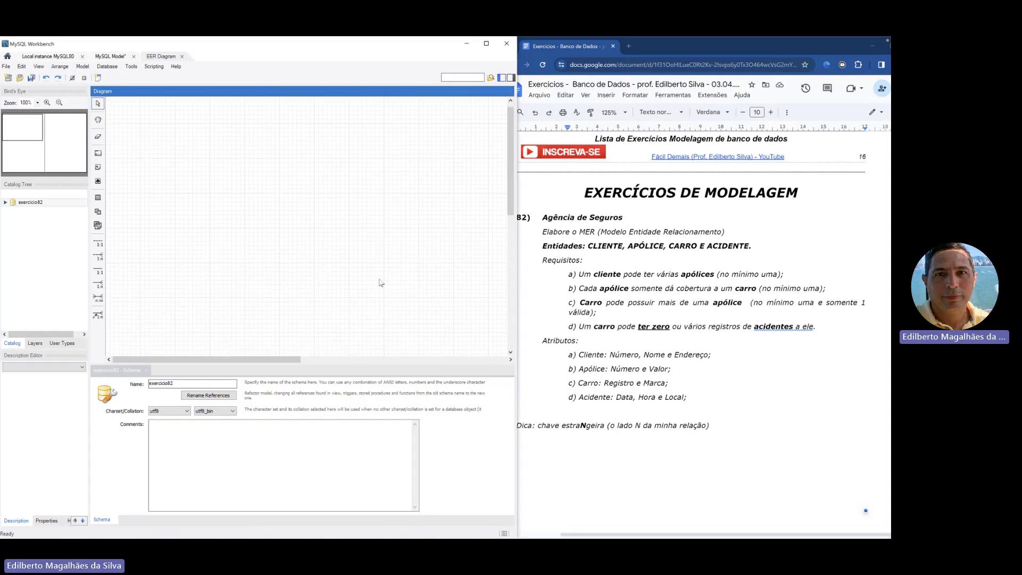
key("super")
key("super")
left_click(5, 202)
- Review the entities, requirements and attributes of exercise 82, Agência de Seguros, in the Google Docs document
left_click(568, 206)
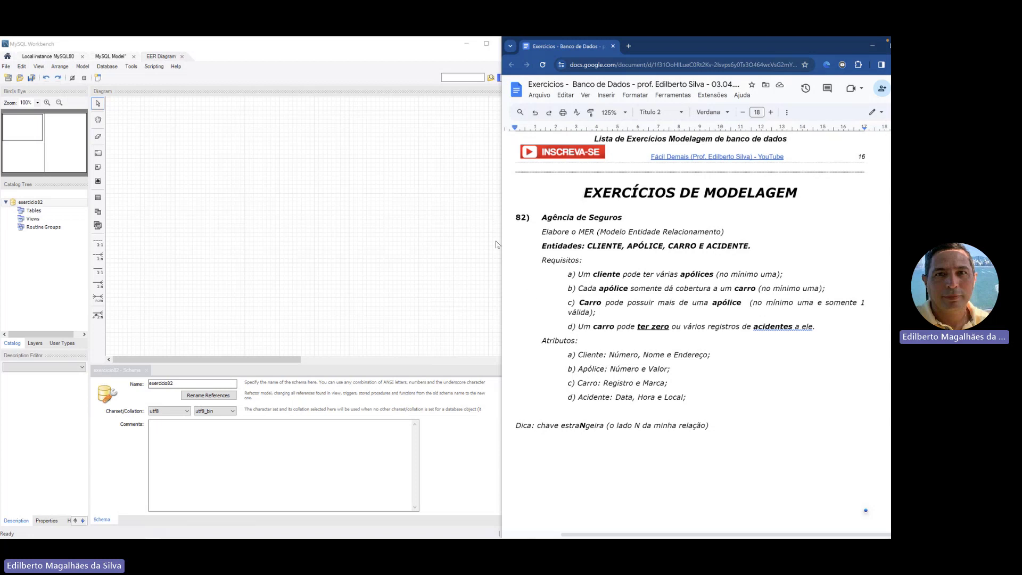
key("super")
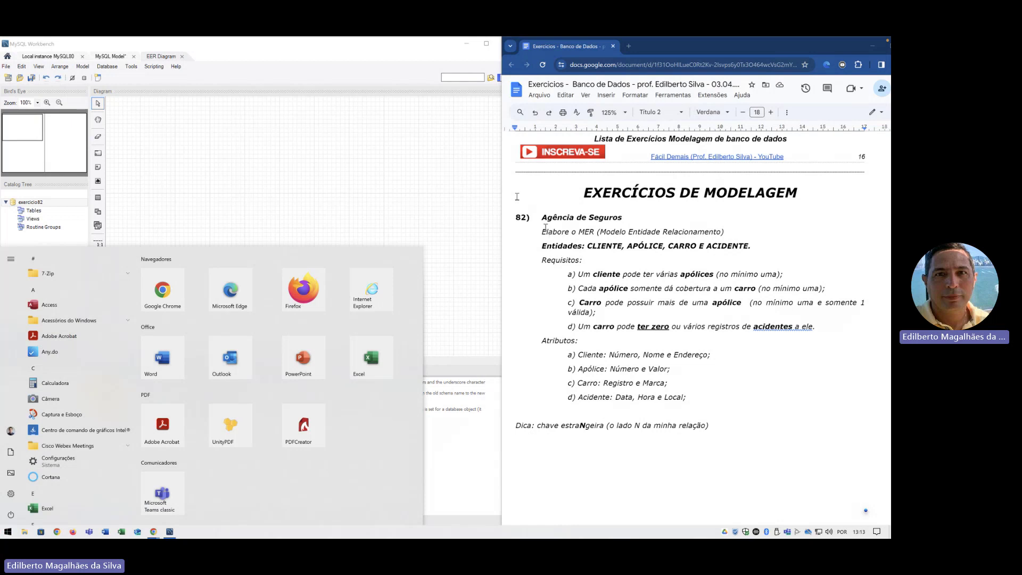
left_click(442, 147)
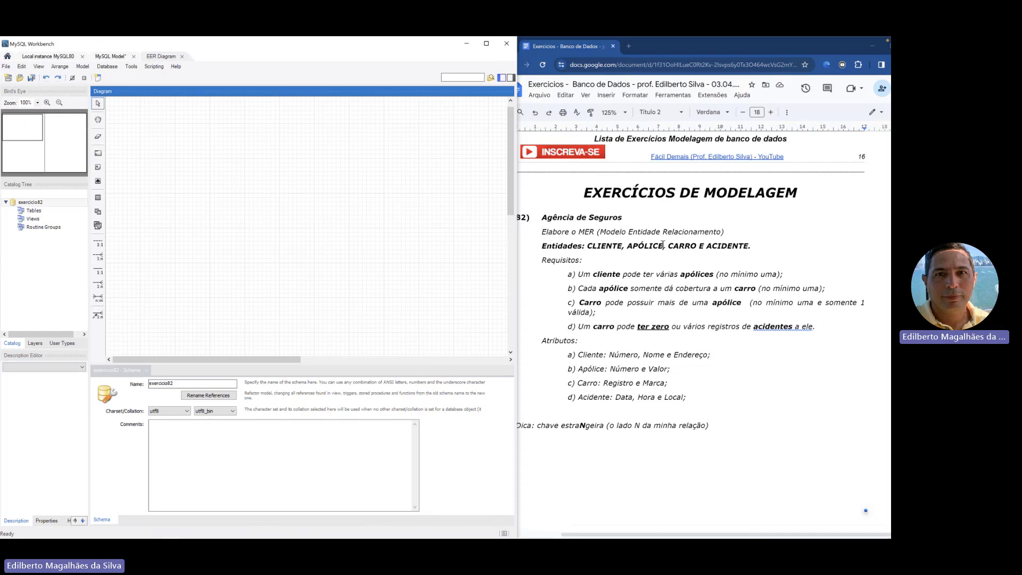
left_click(544, 218)
left_click_drag(562, 230, 727, 430)
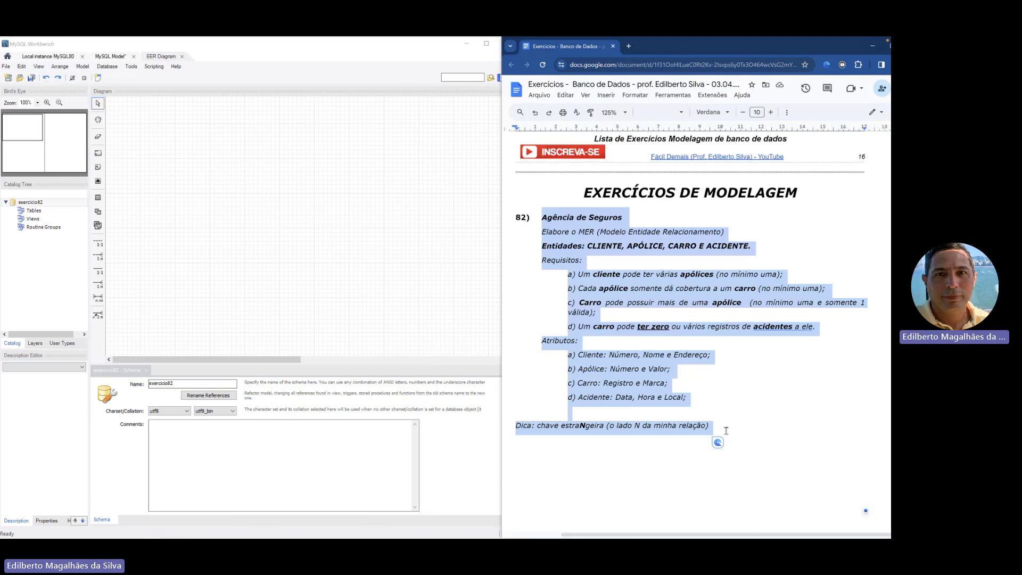
double_click(606, 275)
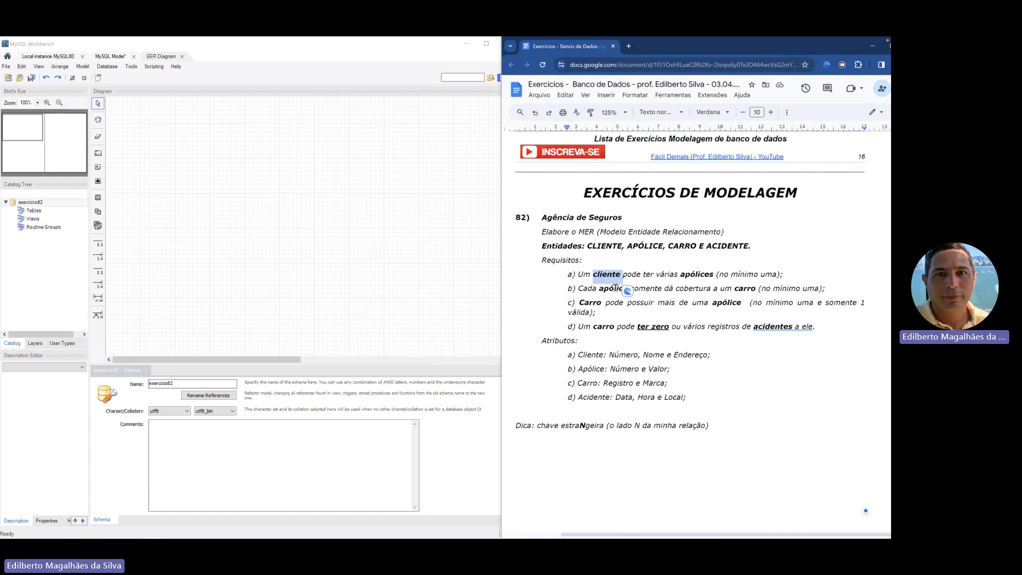
- Switch back to MySQL Workbench and place a new table in the upper-left area of the EER diagram
left_click(218, 200)
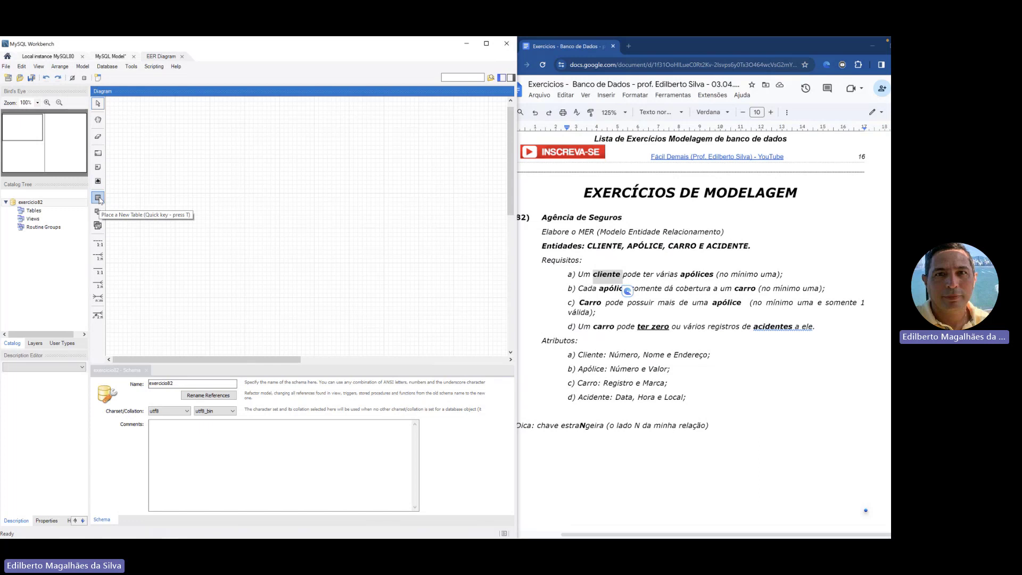
left_click(98, 198)
left_click(161, 133)
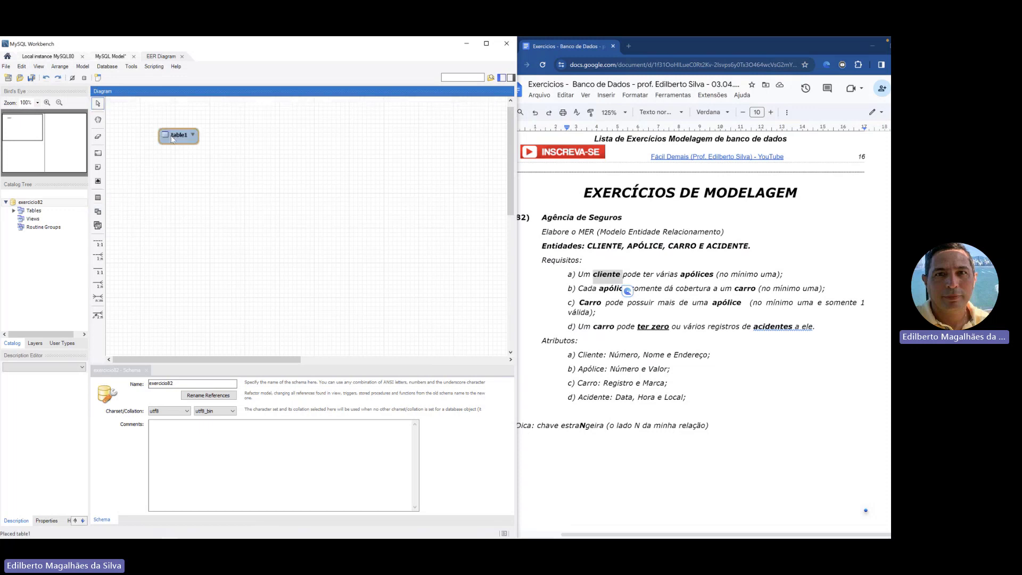
- Open the new table for editing and name it Cliente, after the first entity listed in the exercise
double_click(175, 137)
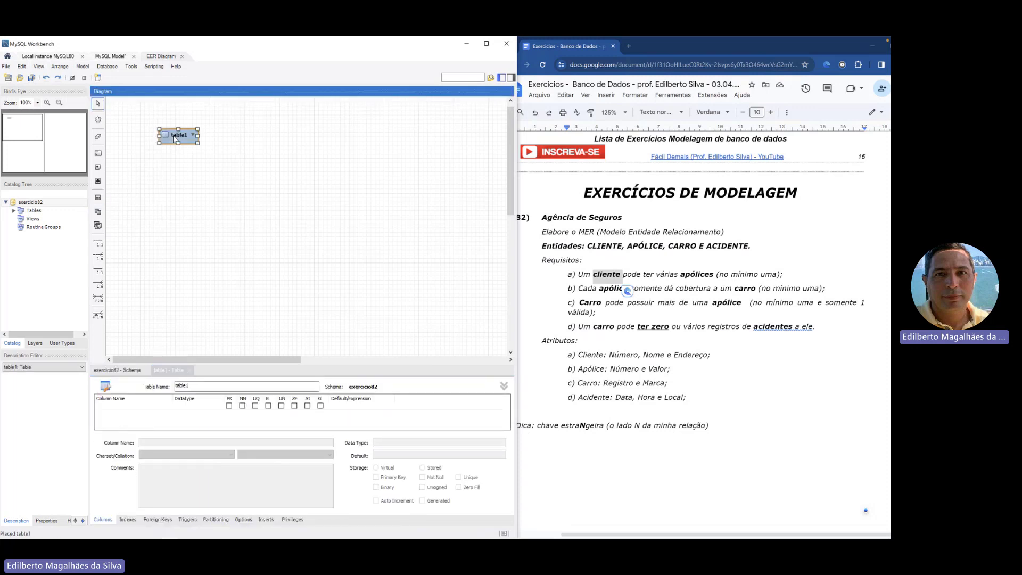
left_click(194, 386)
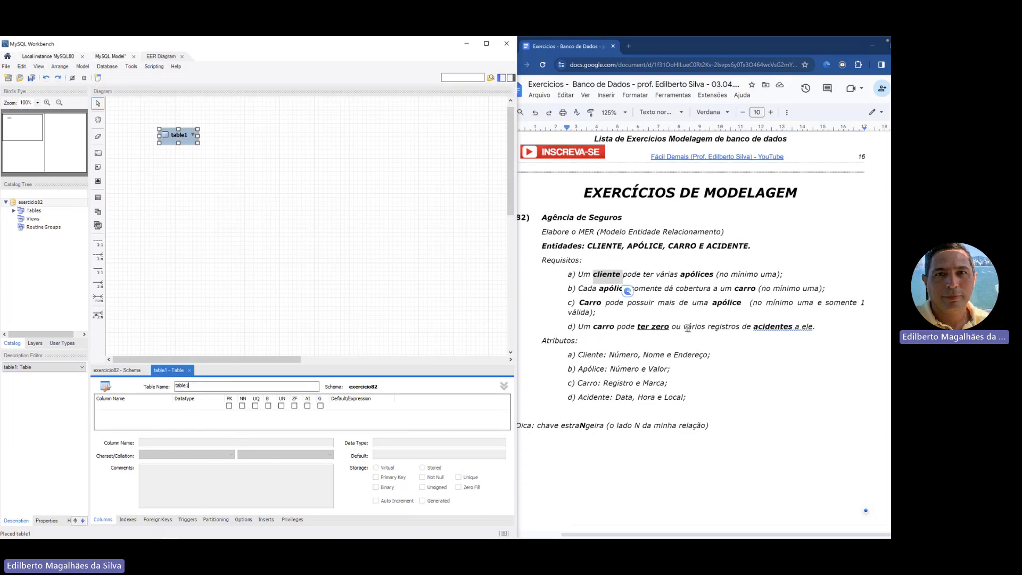
left_click(632, 262)
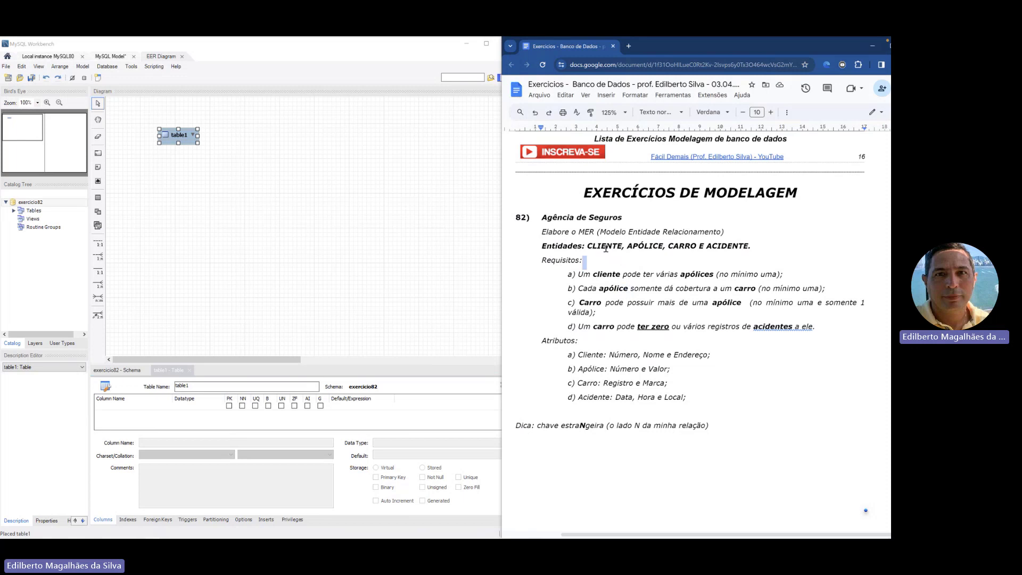
double_click(606, 246)
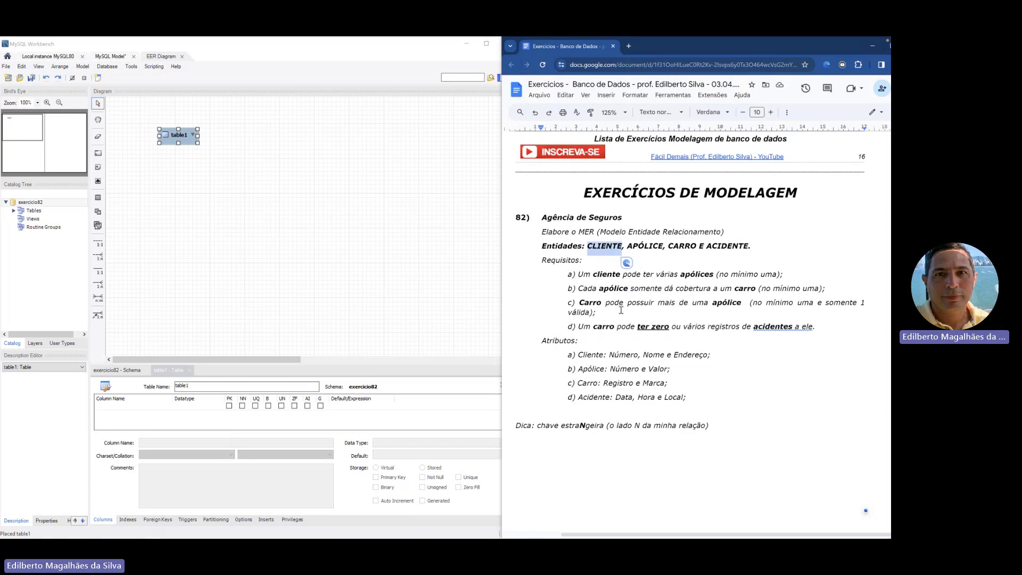
left_click(198, 387)
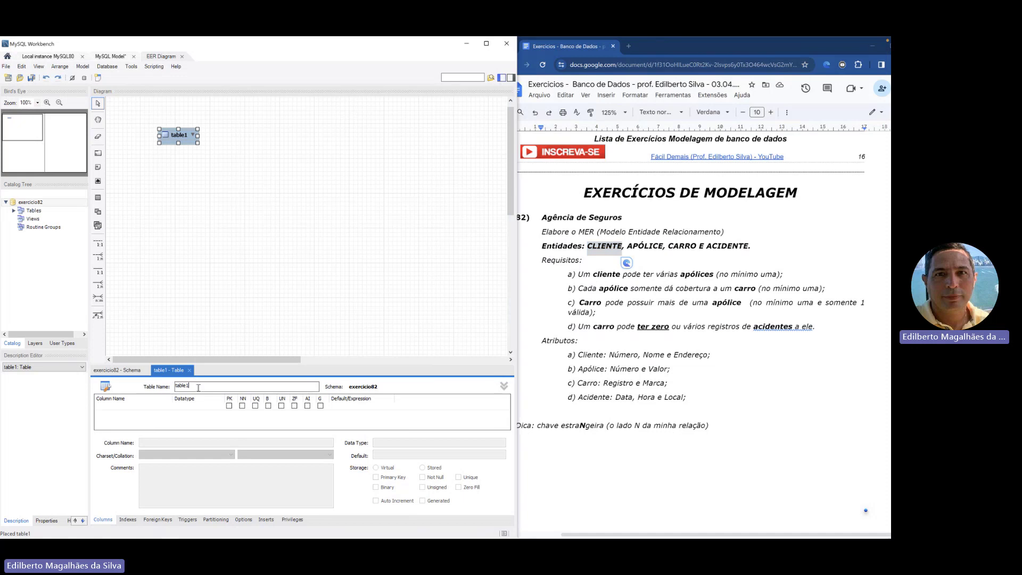
key("BackSpace")
key("BackSpace")
key("BackSpace")
type("Clinete")
key("BackSpace")
key("BackSpace")
key("BackSpace")
type("ente")
key("super")
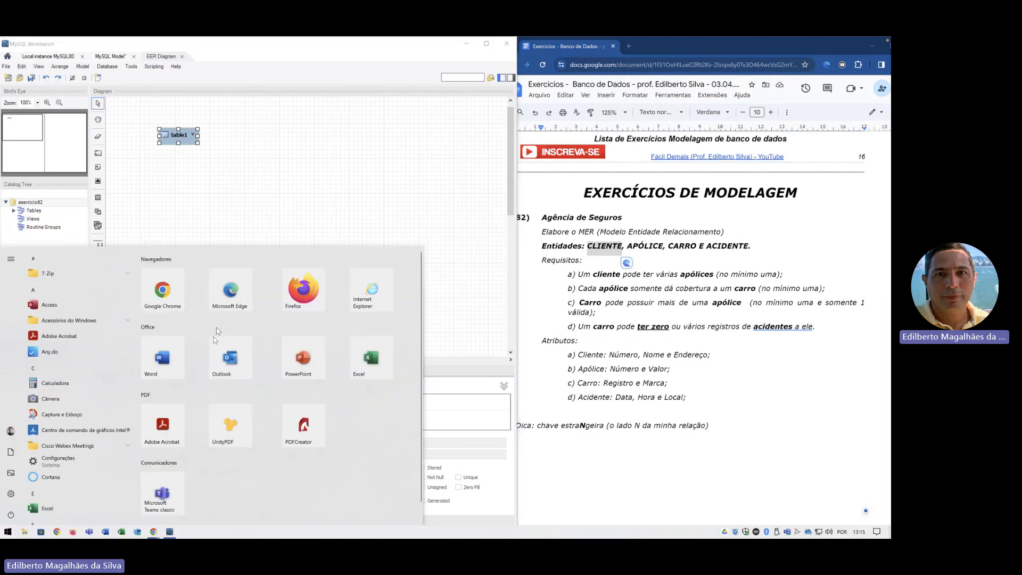
key("super")
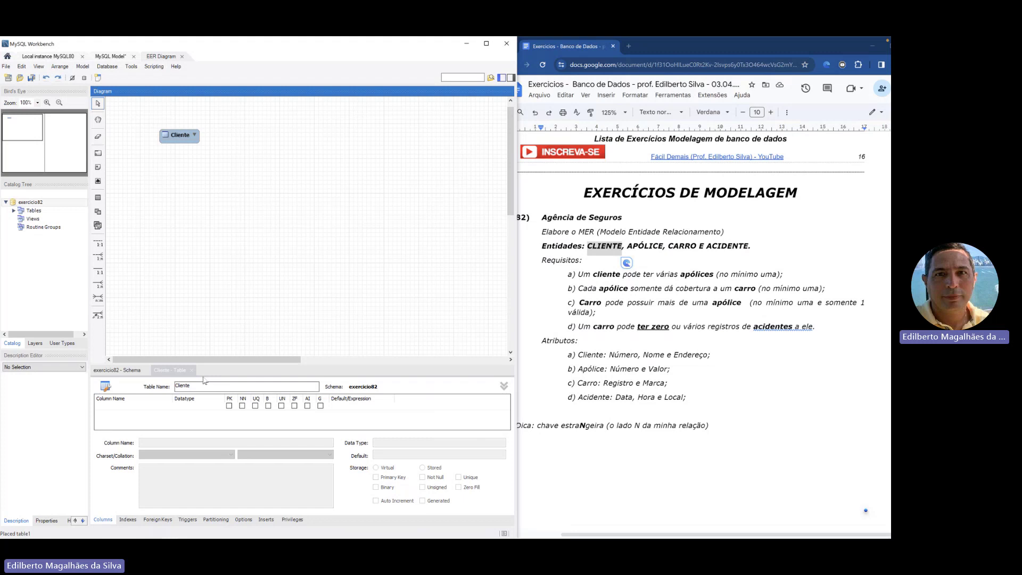
left_click(209, 387)
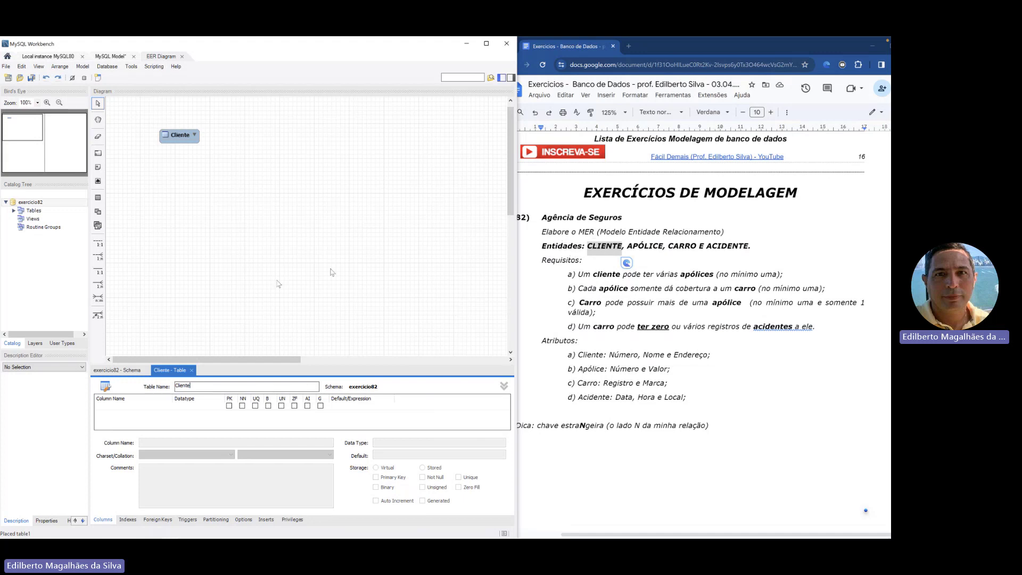
- Add the IdCliente column to the Cliente table and mark it as the primary key
left_click(111, 409)
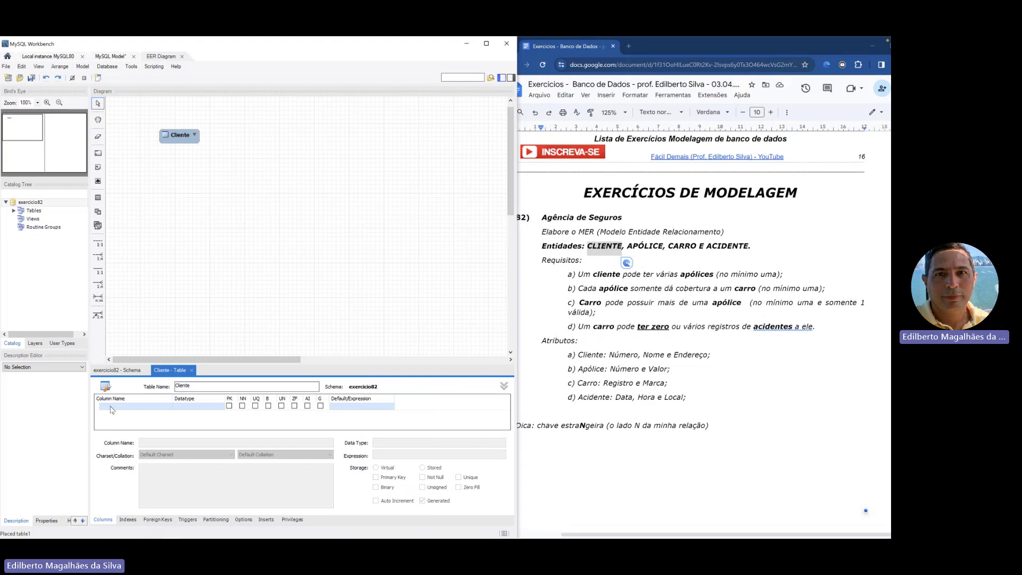
left_click(112, 409)
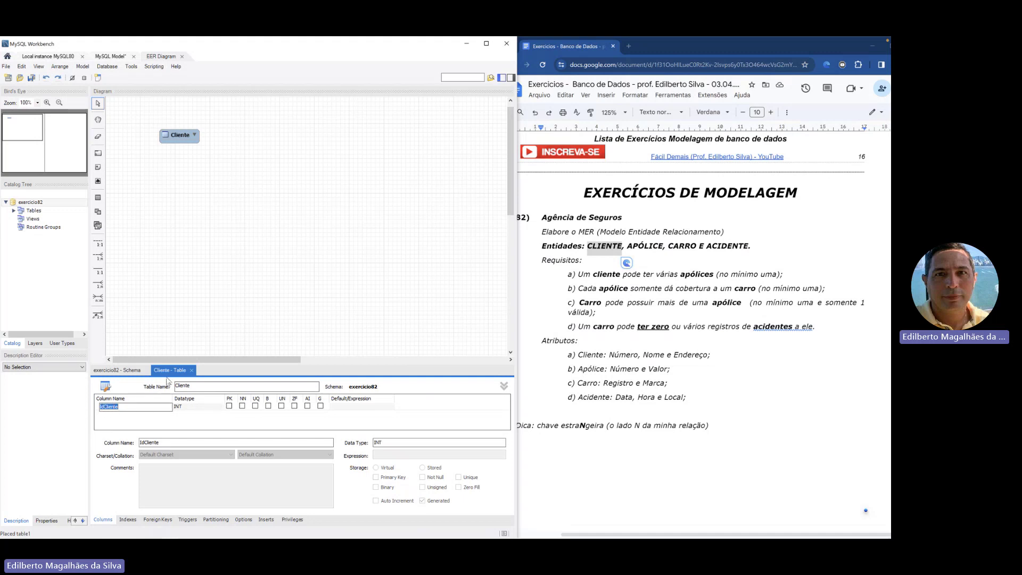
left_click(229, 407)
left_click(230, 407)
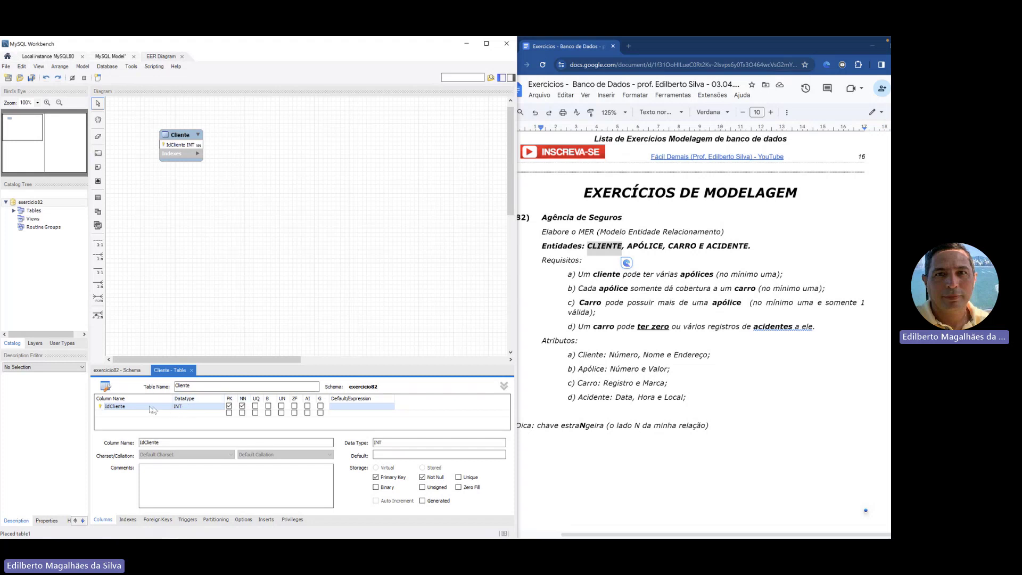
- Browse the available data types, set IdCliente to INT without a length, and enable Auto Increment for it
left_click(190, 406)
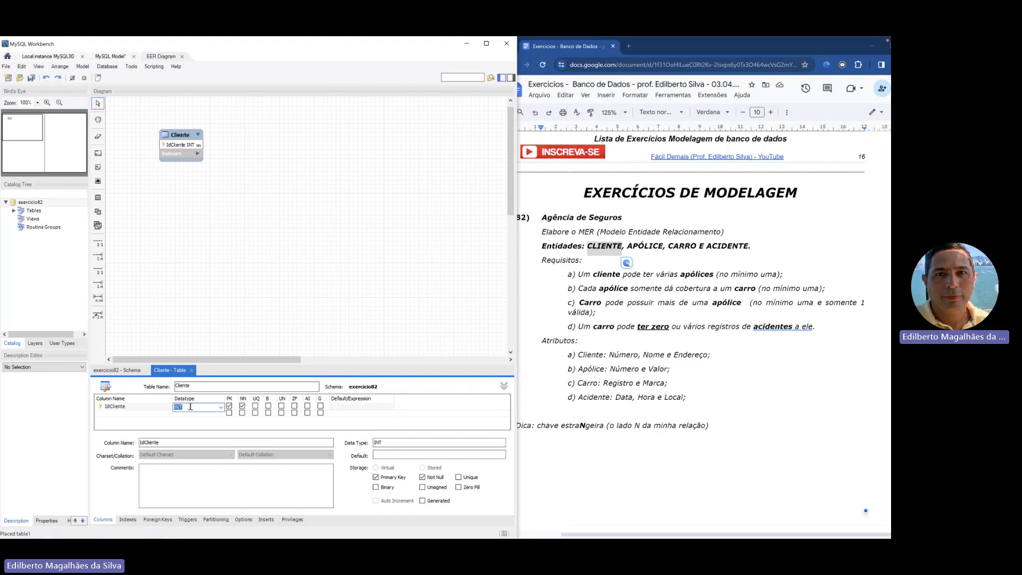
left_click(220, 408)
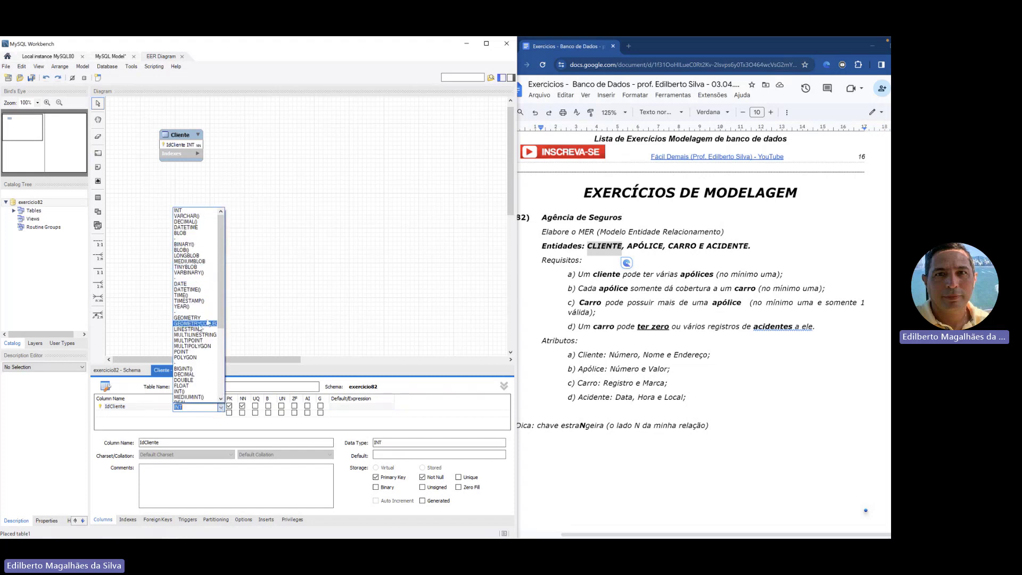
left_click_drag(222, 292, 224, 259)
left_click_drag(222, 300, 220, 346)
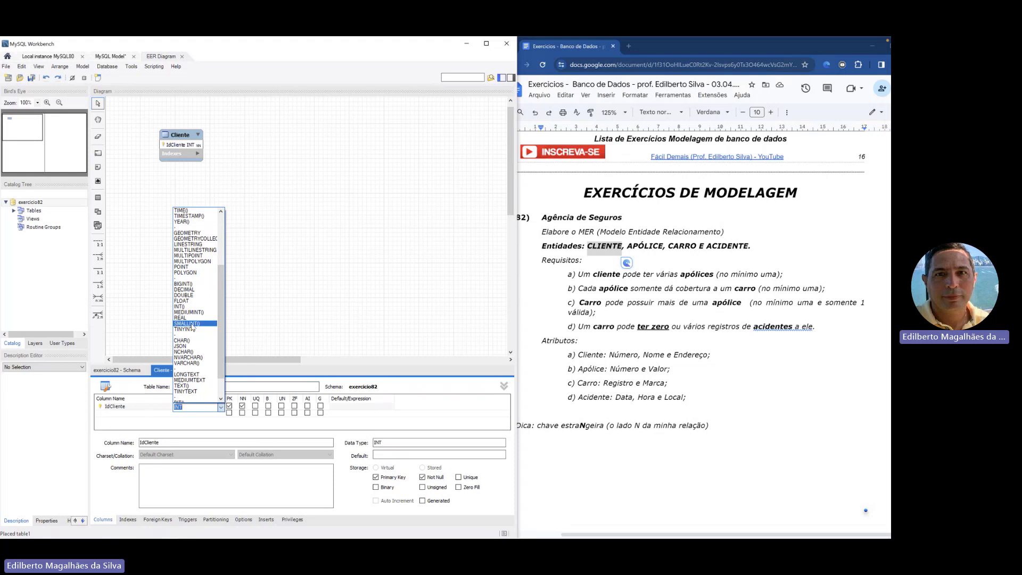
left_click(181, 307)
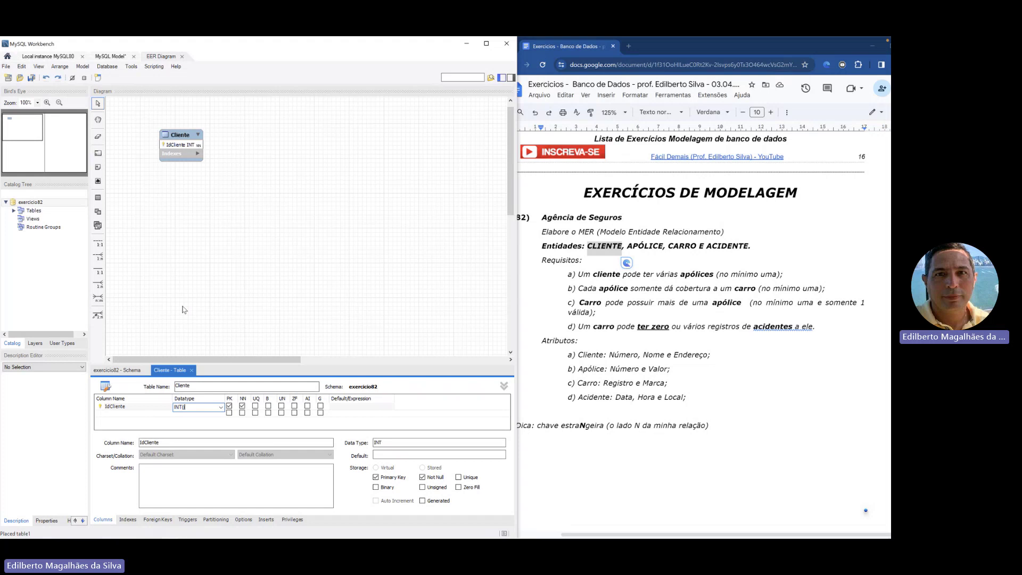
key("BackSpace")
key("BackSpace")
key("BackSpace")
left_click(308, 406)
left_click(308, 406)
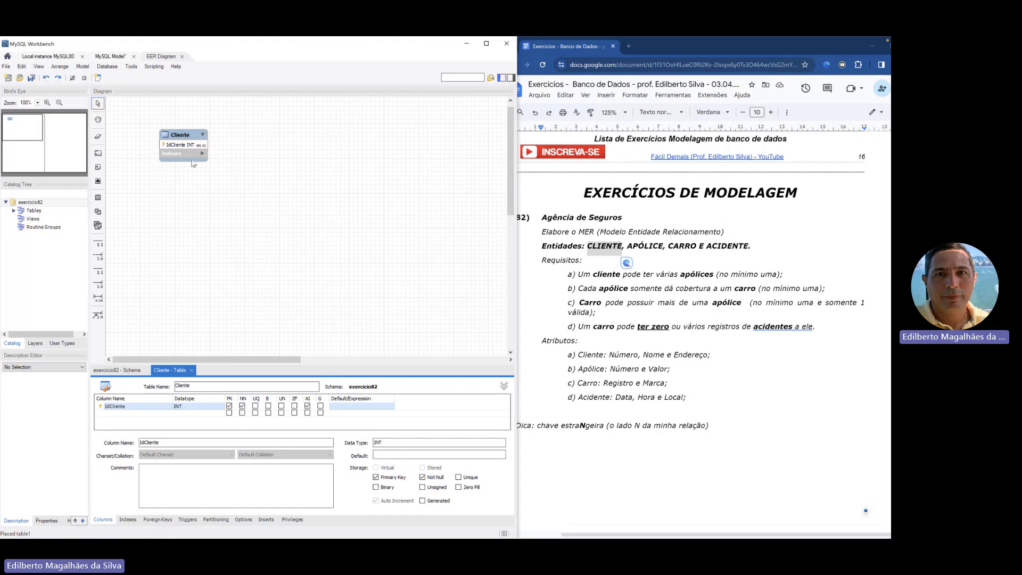
- Enlarge the diagram view to 200% and move the Cliente table closer to the canvas's upper-left corner
left_click(198, 190)
left_click(186, 137)
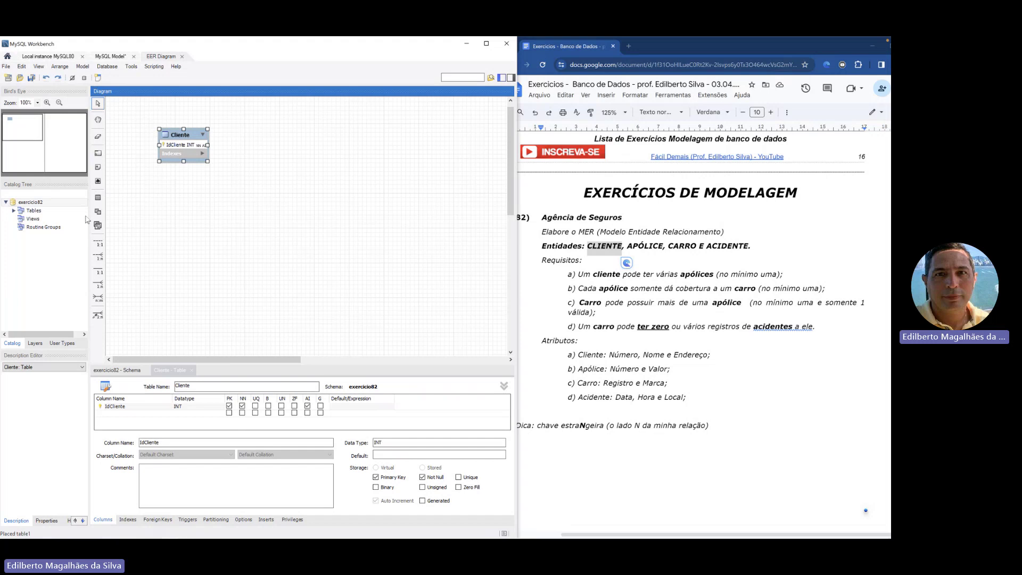
key("super")
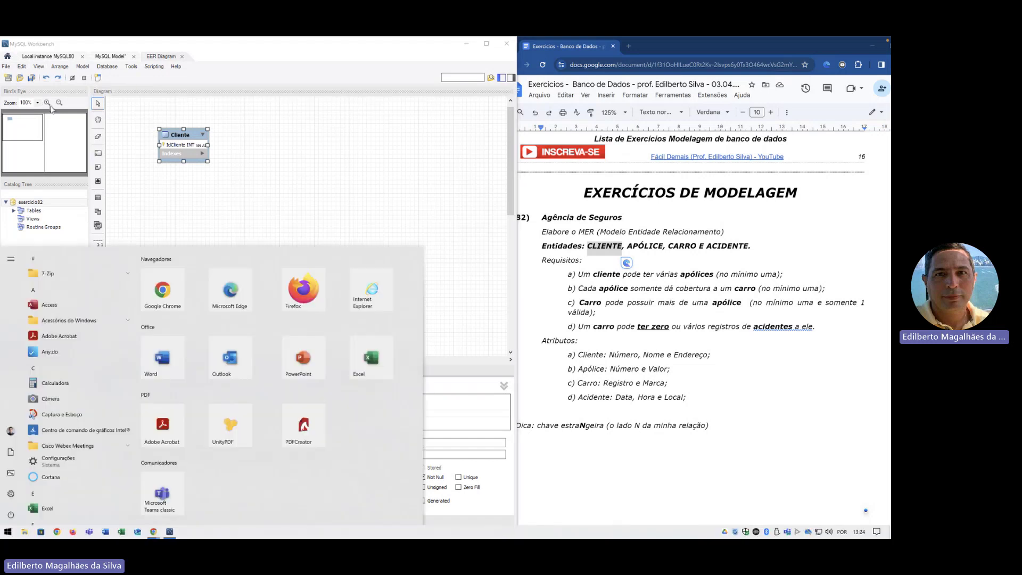
left_click(81, 127)
left_click(37, 102)
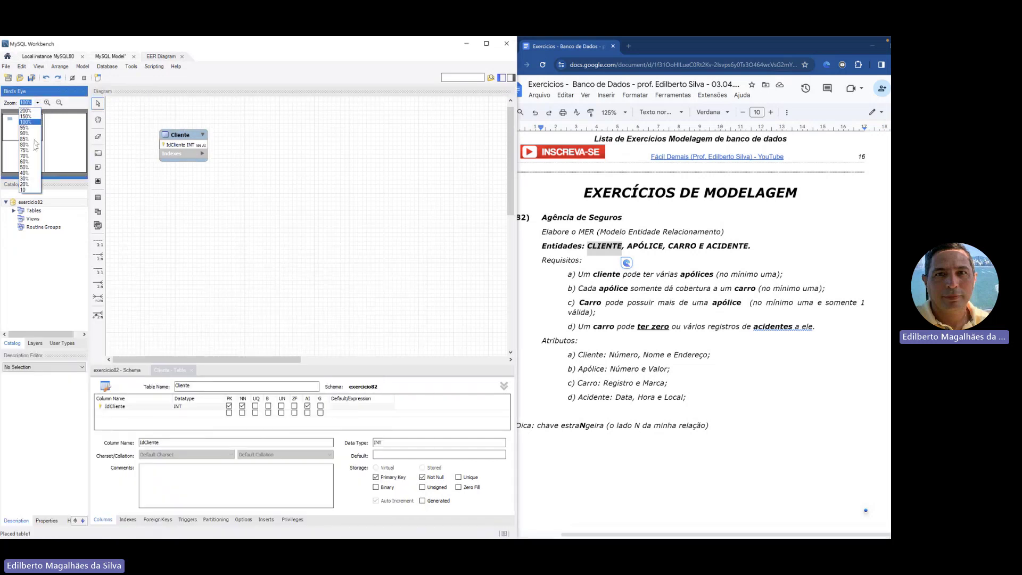
left_click(25, 116)
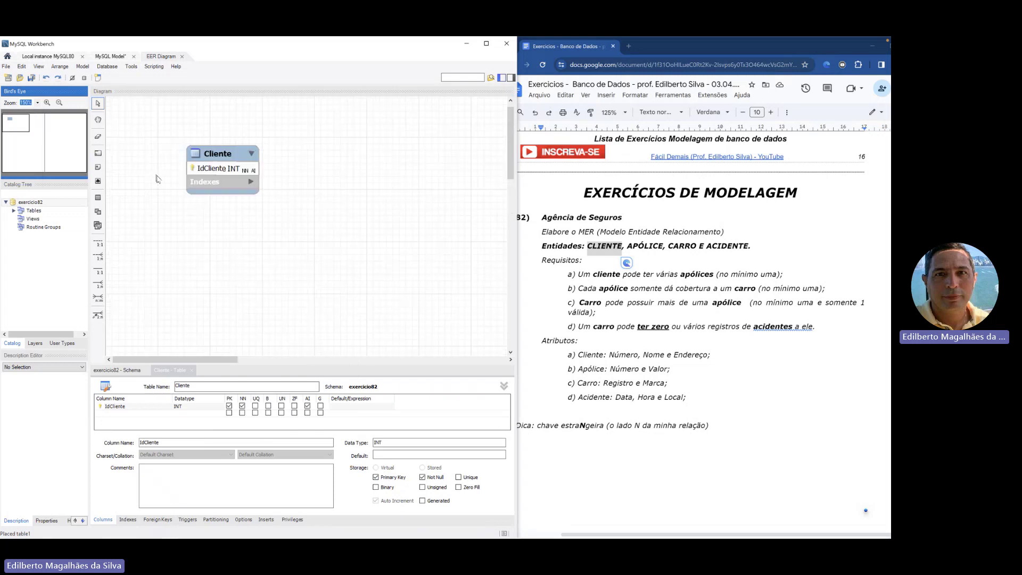
left_click(37, 102)
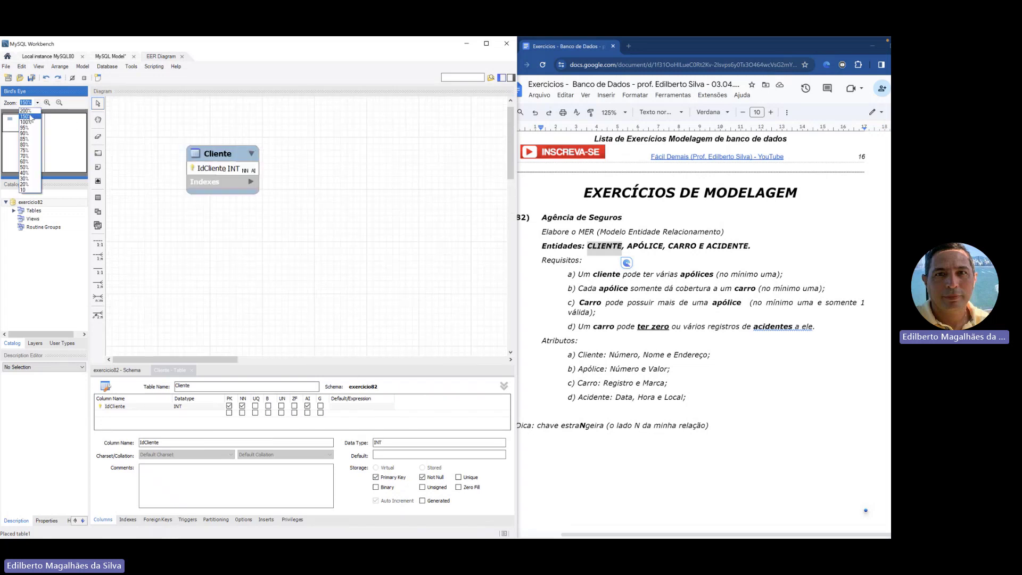
left_click(39, 116)
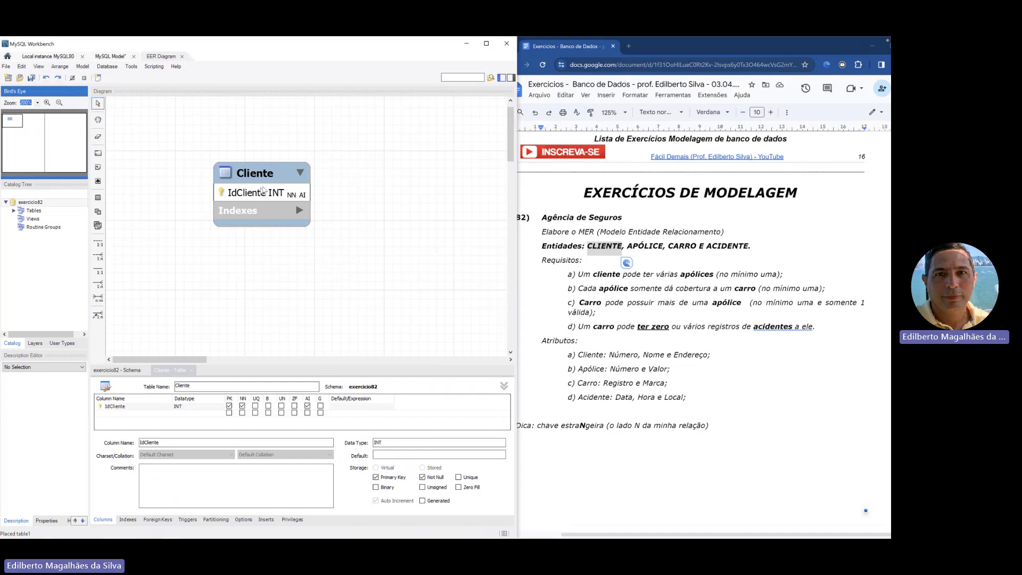
left_click(265, 177)
left_click_drag(265, 177, 169, 153)
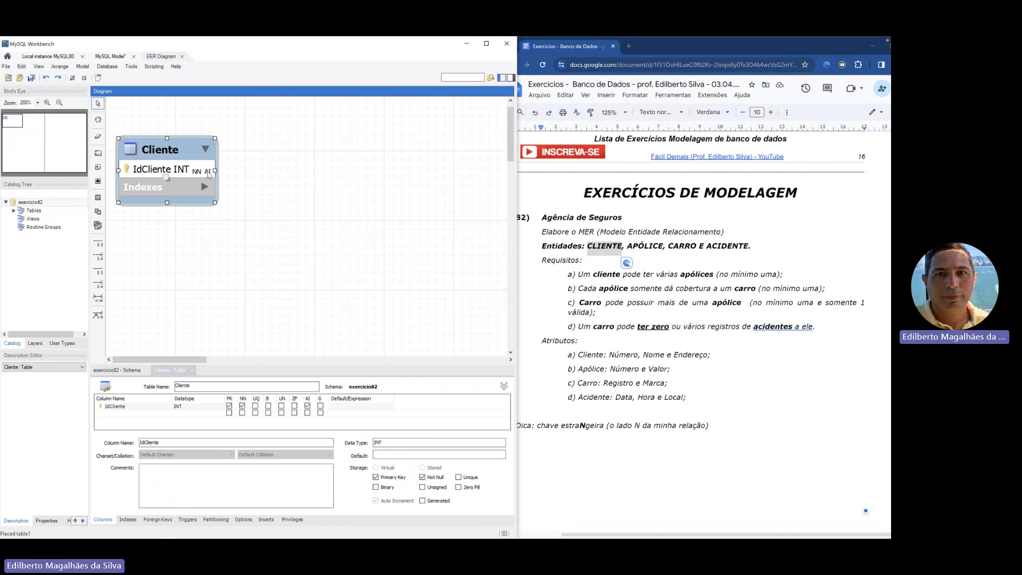
- Review the entities and attributes in the exercise document, and add a NoCliente column to the Cliente table
left_click(620, 354)
left_click_drag(610, 354, 711, 356)
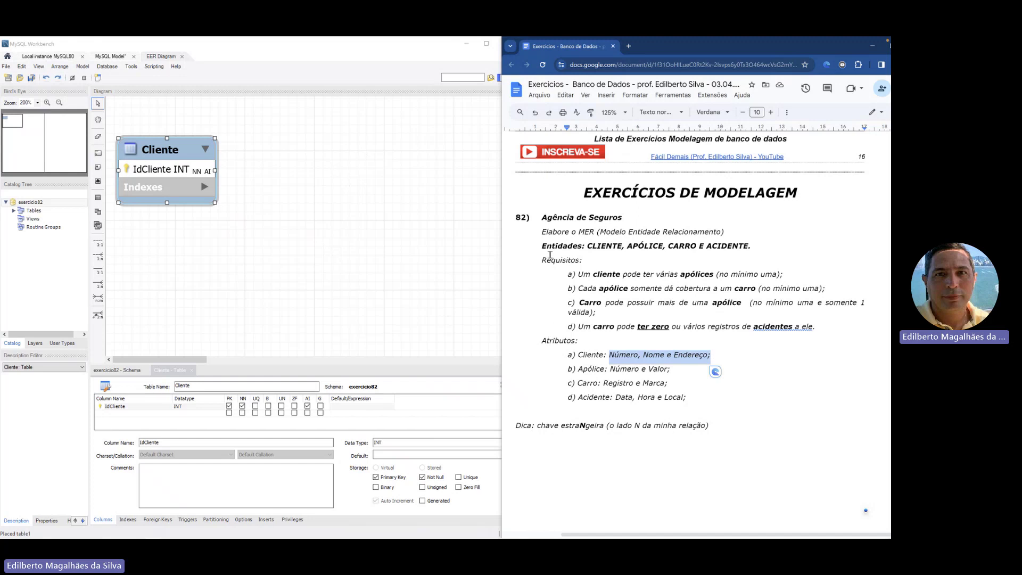
left_click_drag(541, 246, 743, 246)
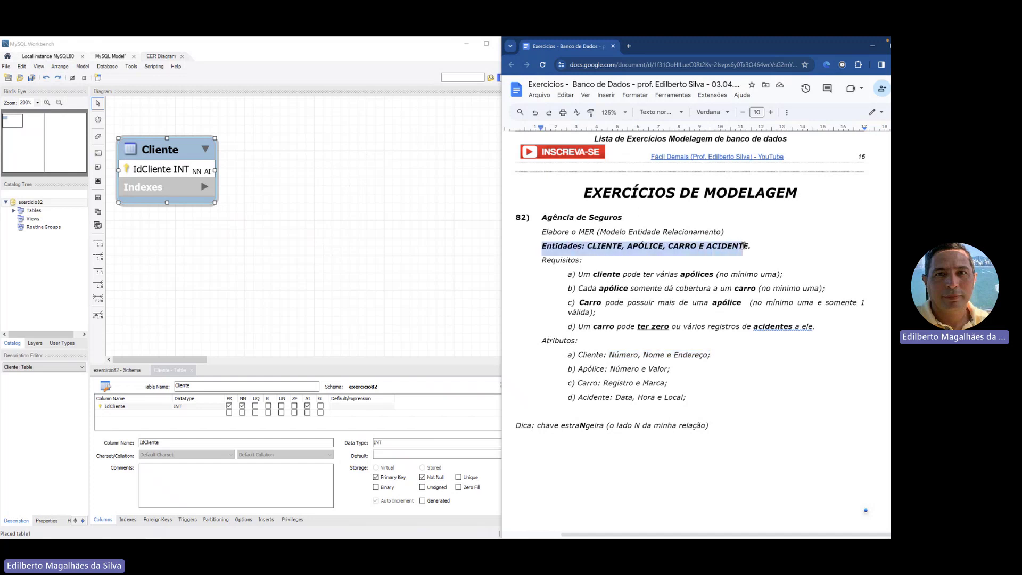
left_click_drag(688, 402, 542, 341)
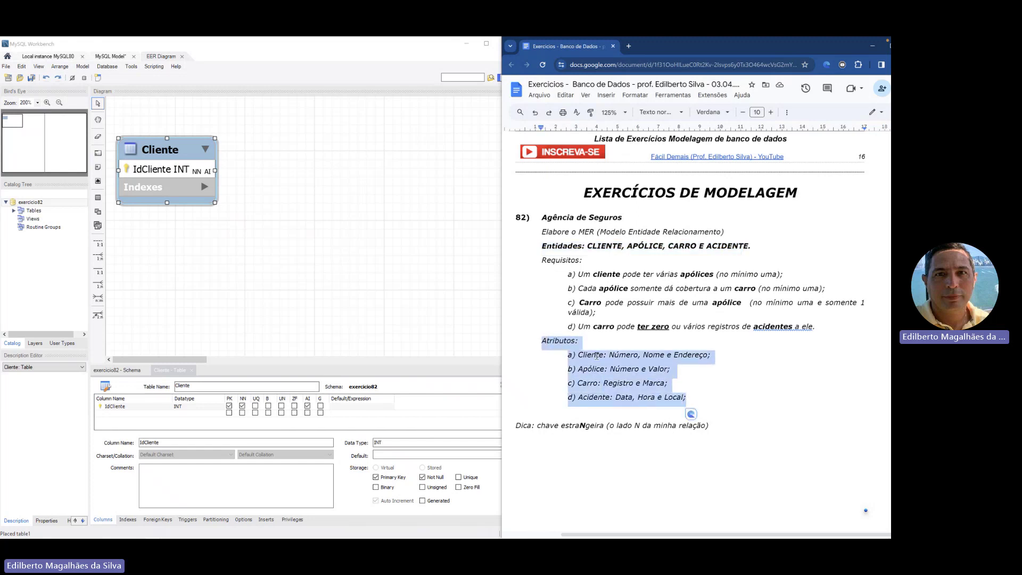
left_click(155, 169)
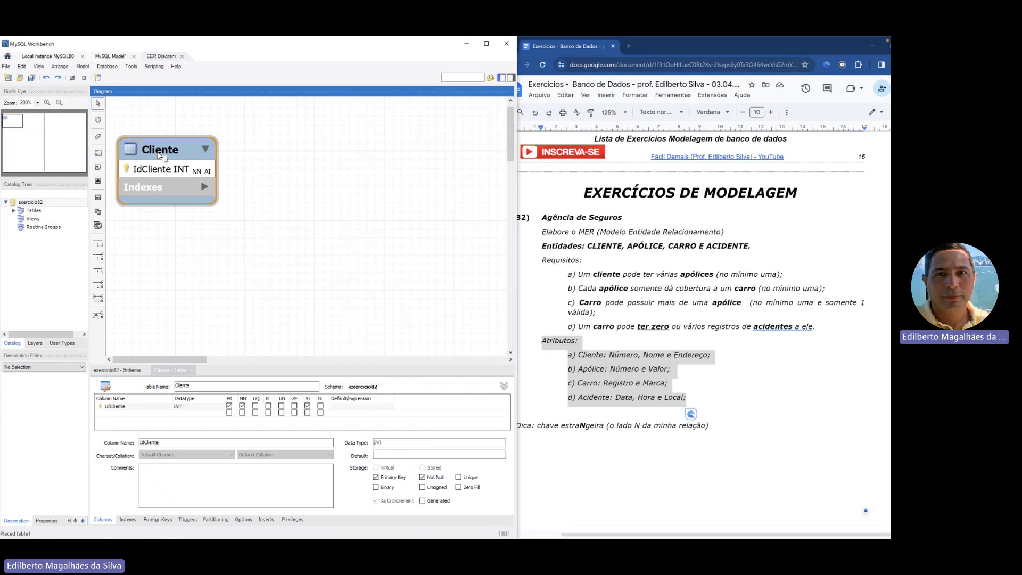
left_click(160, 155)
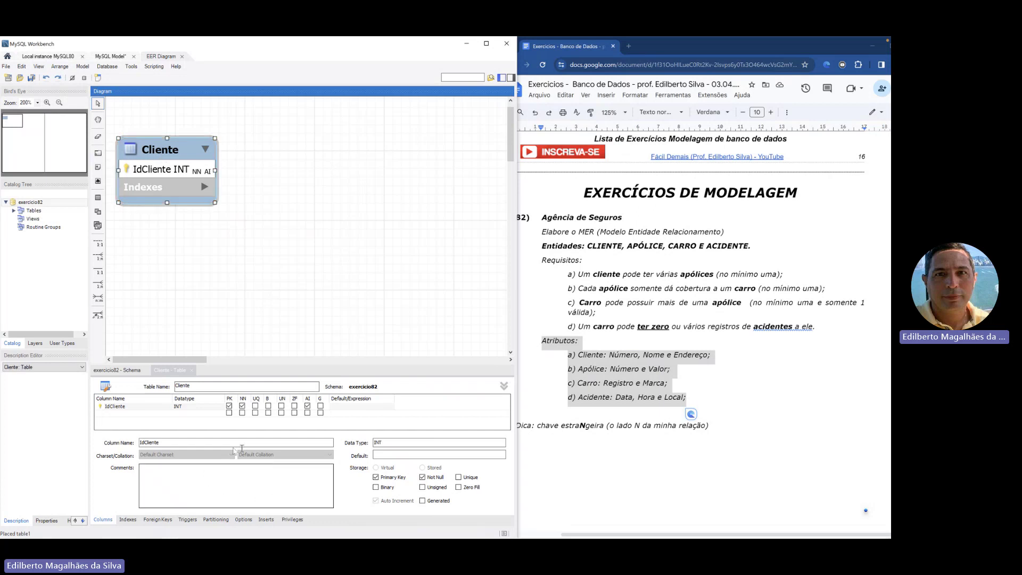
double_click(106, 414)
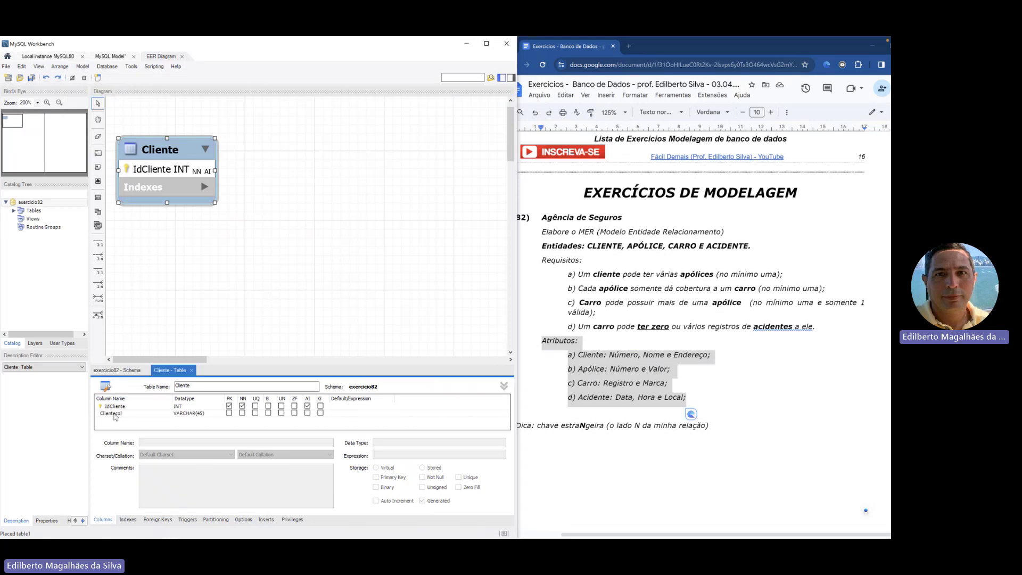
double_click(114, 415)
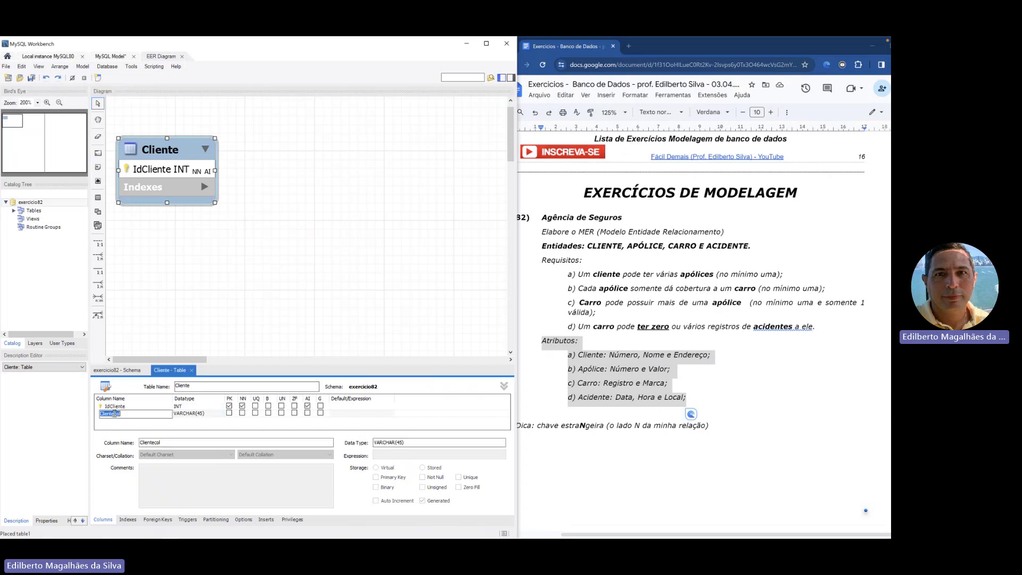
left_click(134, 415)
key("shift+Left")
key("shift+Left")
key("shift+Left")
key("shift+Left")
type("N")
type("iene")
- Set the NoCliente column's data type to VARCHAR(70) and make it Not Null
left_click(202, 416)
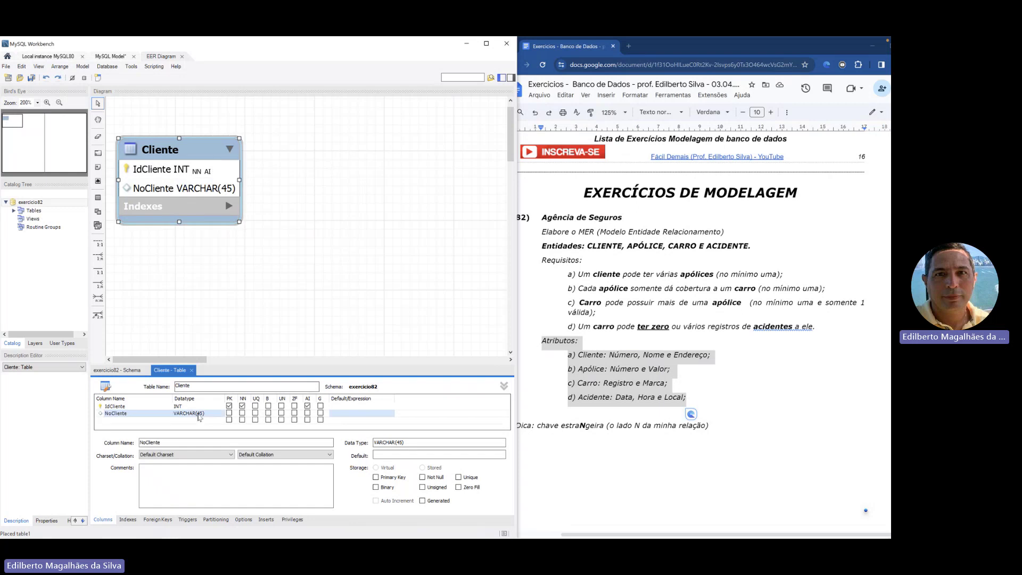
left_click(203, 416)
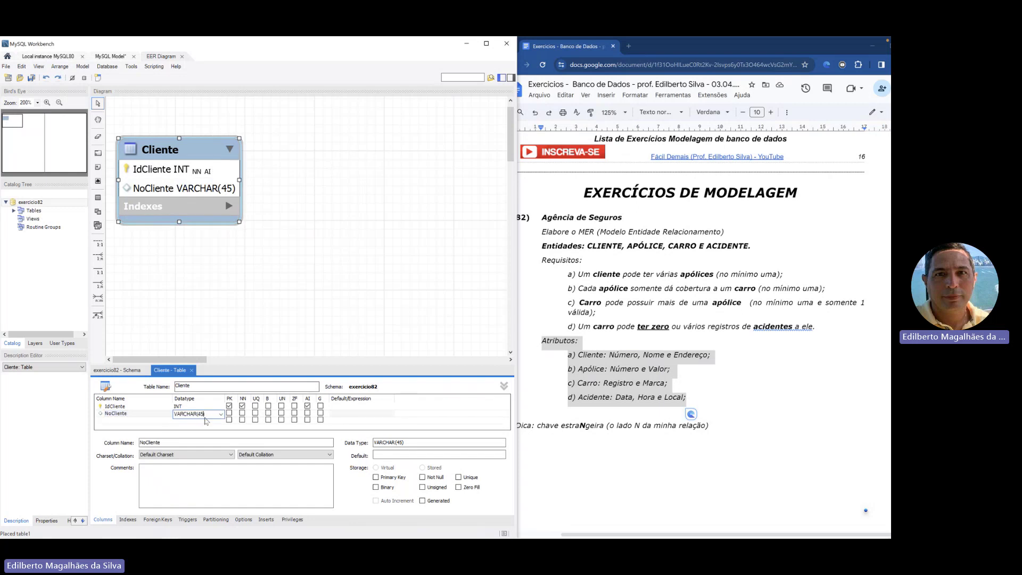
type("70")
left_click(242, 414)
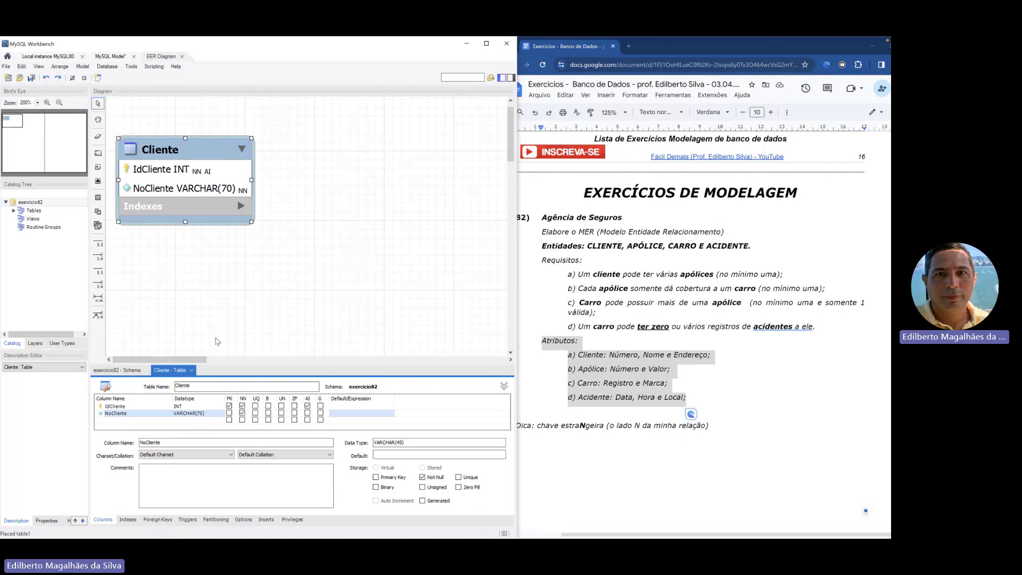
- Add a DeEnderecoCliente column to the Cliente table for the address attribute, keeping the default VARCHAR(45) type
double_click(652, 354)
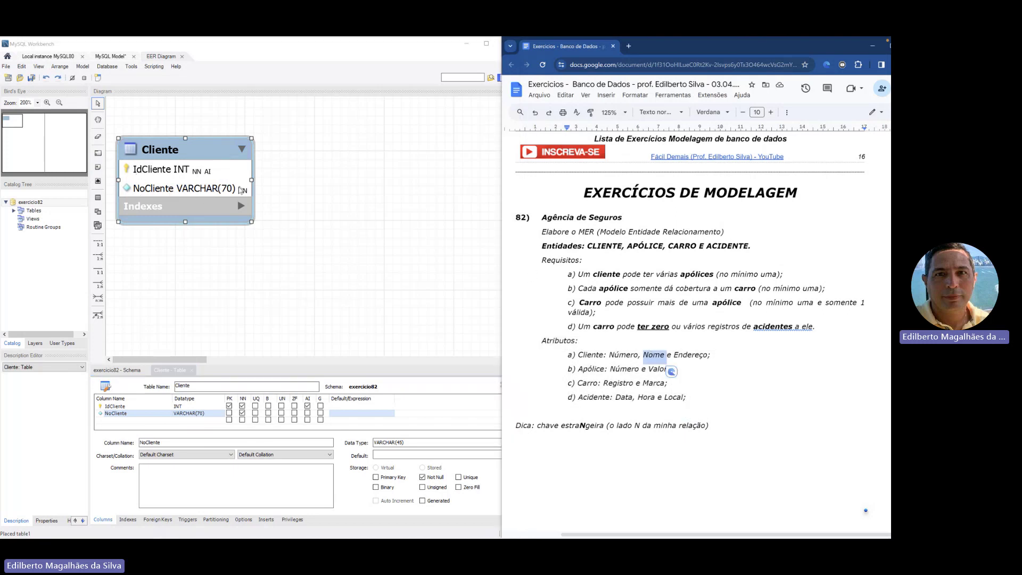
left_click(108, 423)
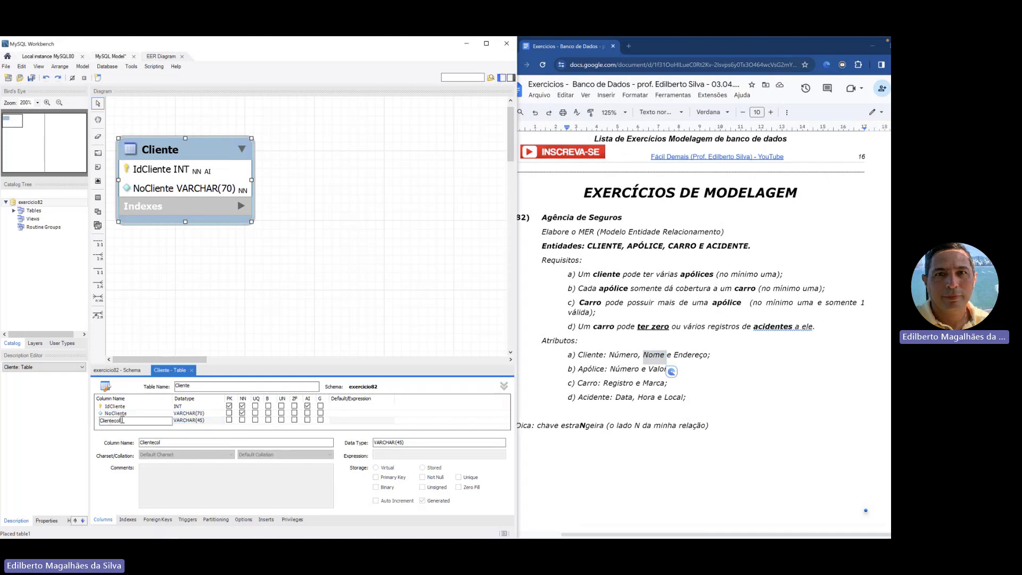
key("shift+Left")
key("shift+Left")
key("shift+Left")
key("shift+Left")
key("shift+Left")
key("shift+Left")
key("shift+Left")
key("shift+Left")
key("shift+Left")
key("shift+Left")
type("DeEnderecoCliente")
left_click(194, 422)
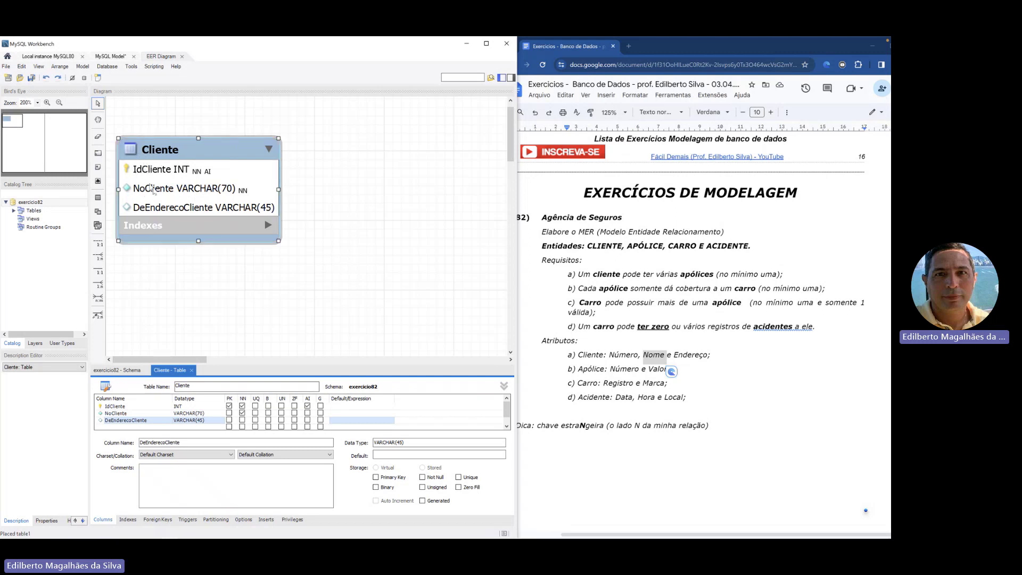
- Check the Cliente attributes against the exercise, and place a second table beside Cliente named Apolice
left_click(616, 355)
double_click(616, 356)
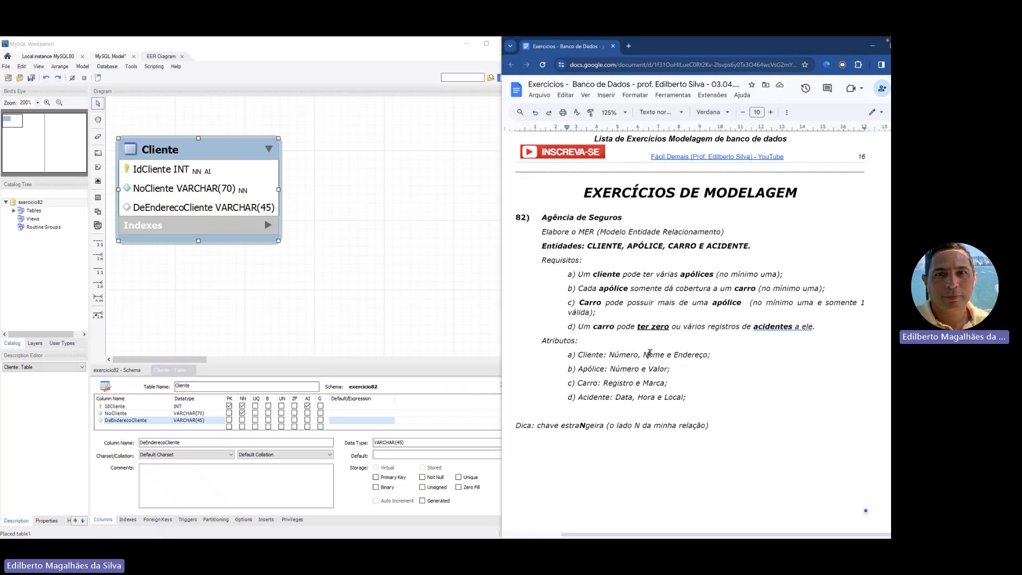
double_click(650, 355)
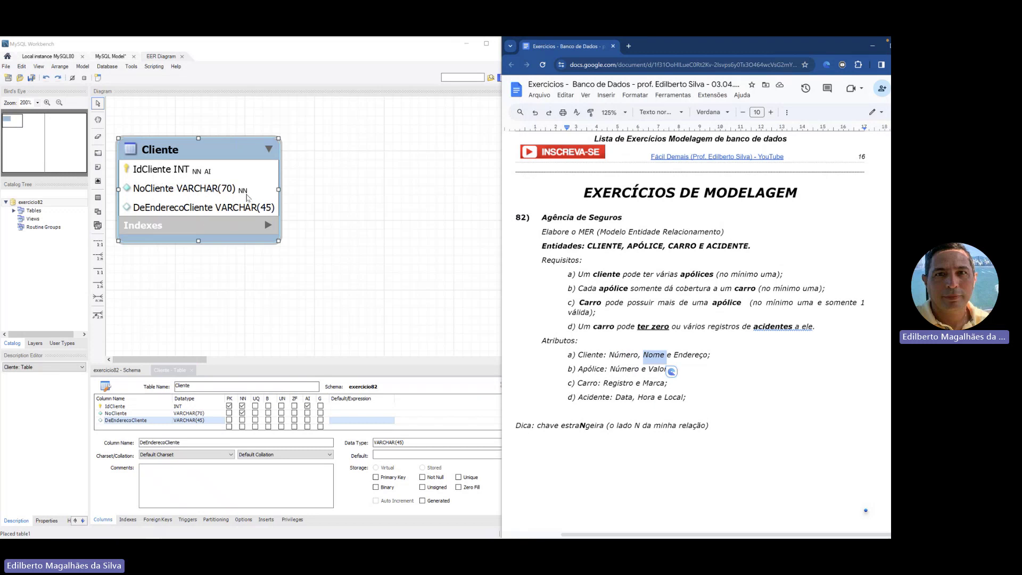
double_click(690, 355)
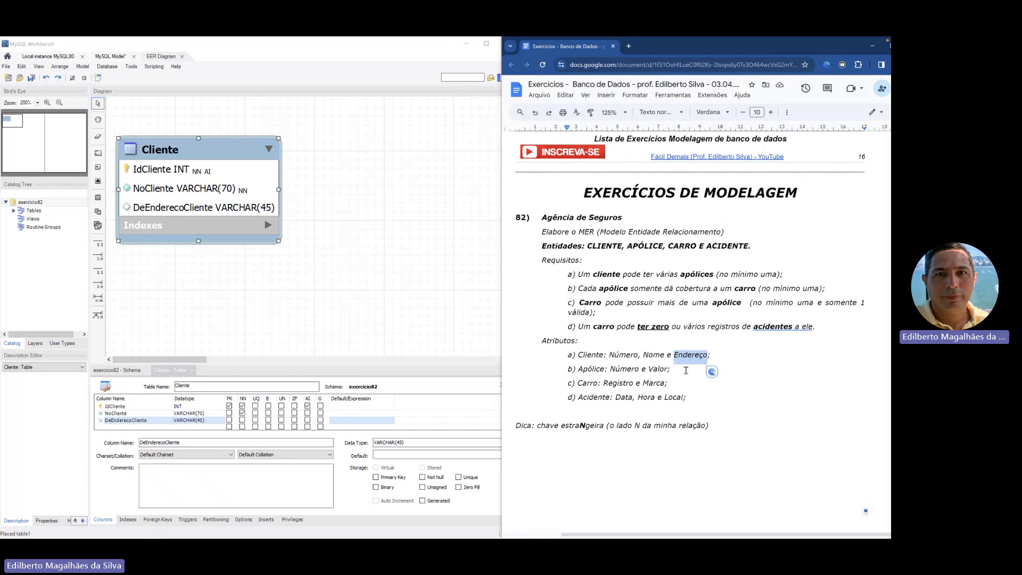
left_click(183, 289)
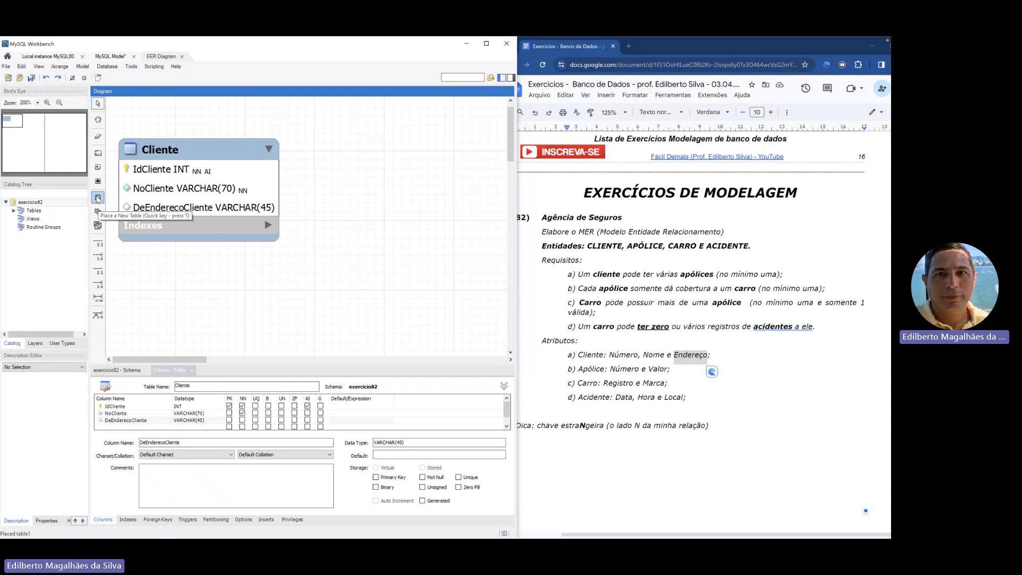
left_click(98, 198)
left_click(346, 179)
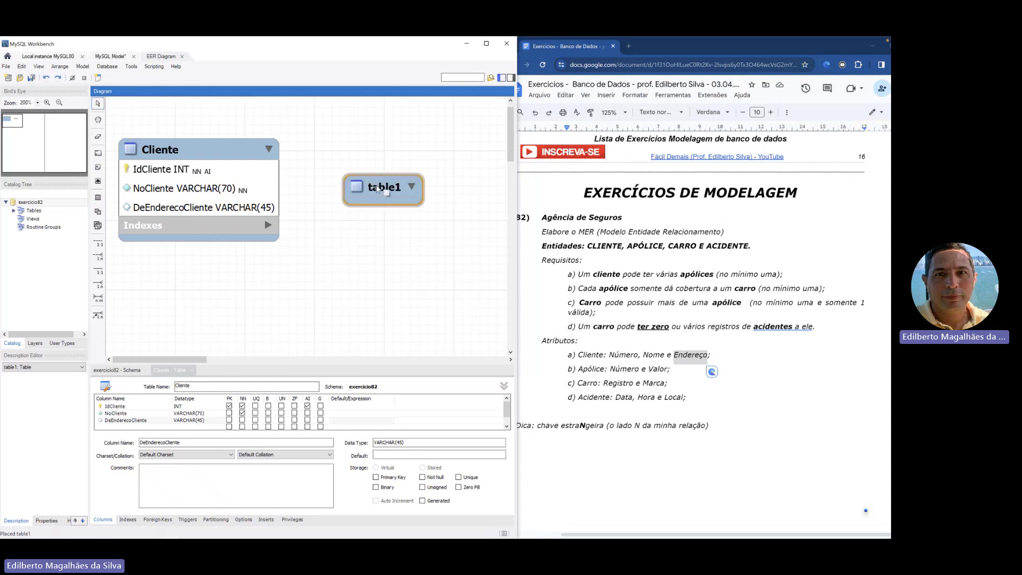
left_click(377, 189)
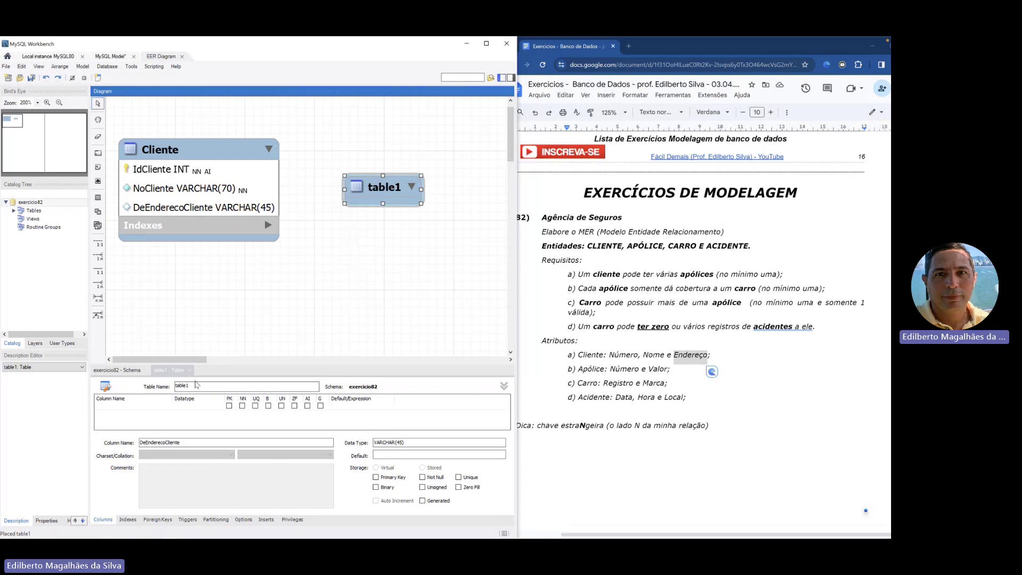
left_click_drag(193, 384, 175, 386)
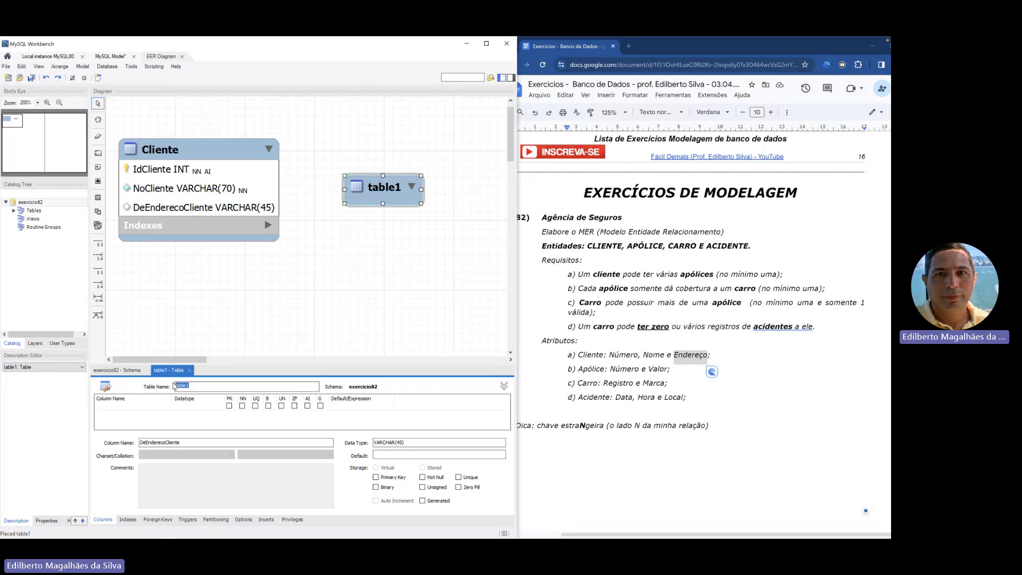
key("BackSpace")
type("Apolice")
- Add IdApolice as a Not Null, Auto Increment INT primary key with the comment "chave artificial que identifica as apolices de um veiculo/cliente"
left_click(105, 409)
left_click(106, 409)
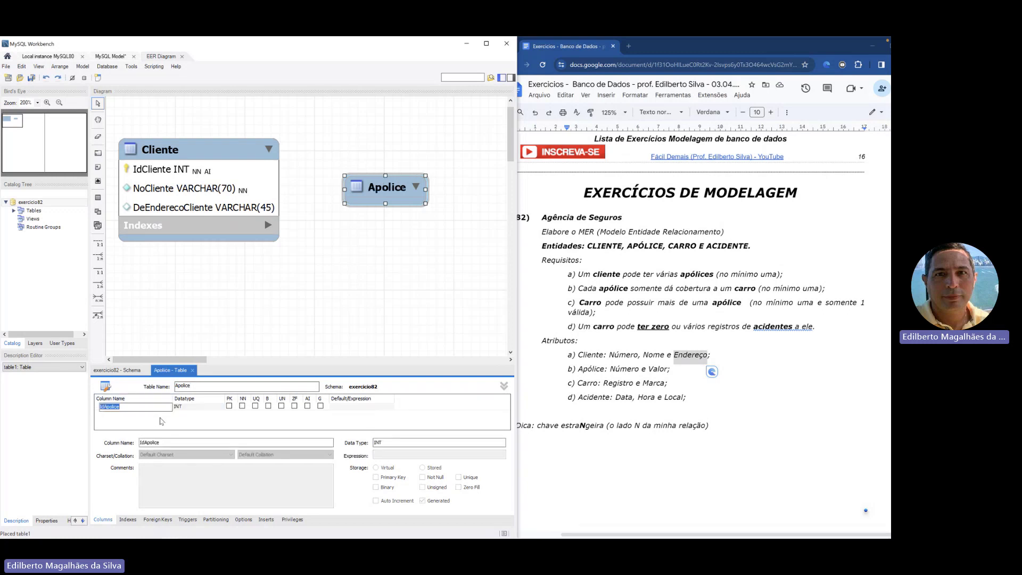
left_click(229, 407)
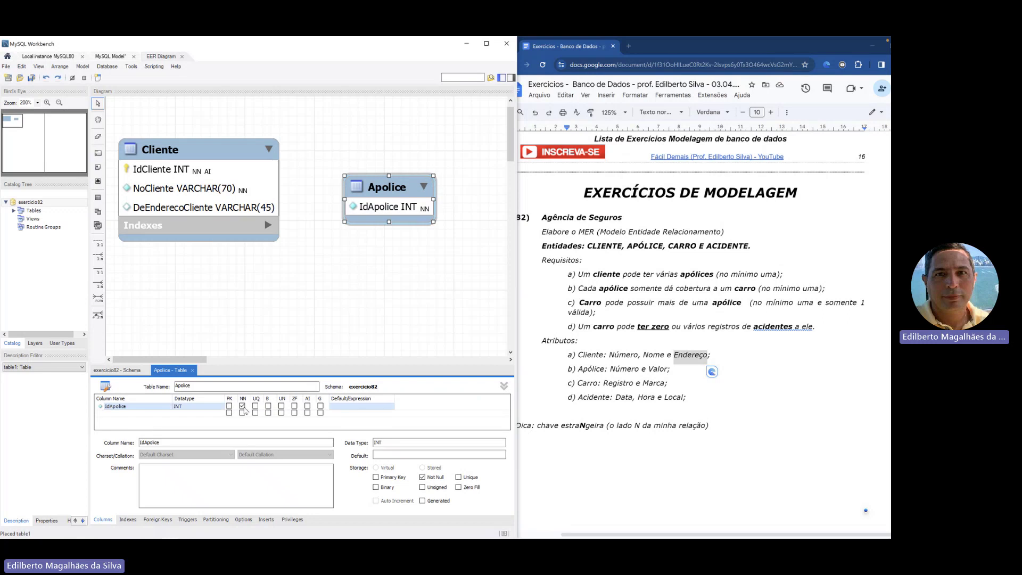
left_click(307, 407)
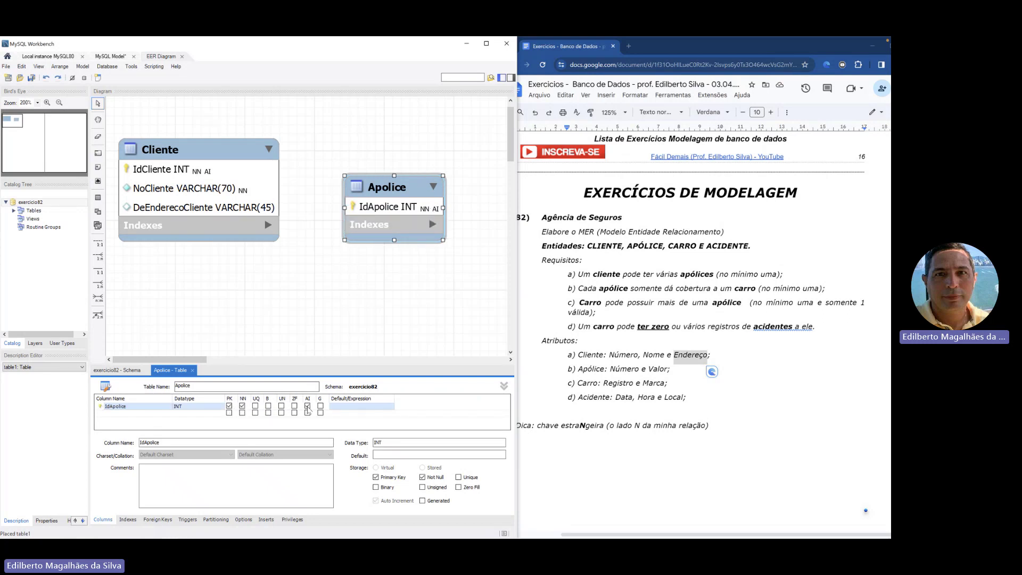
left_click(155, 471)
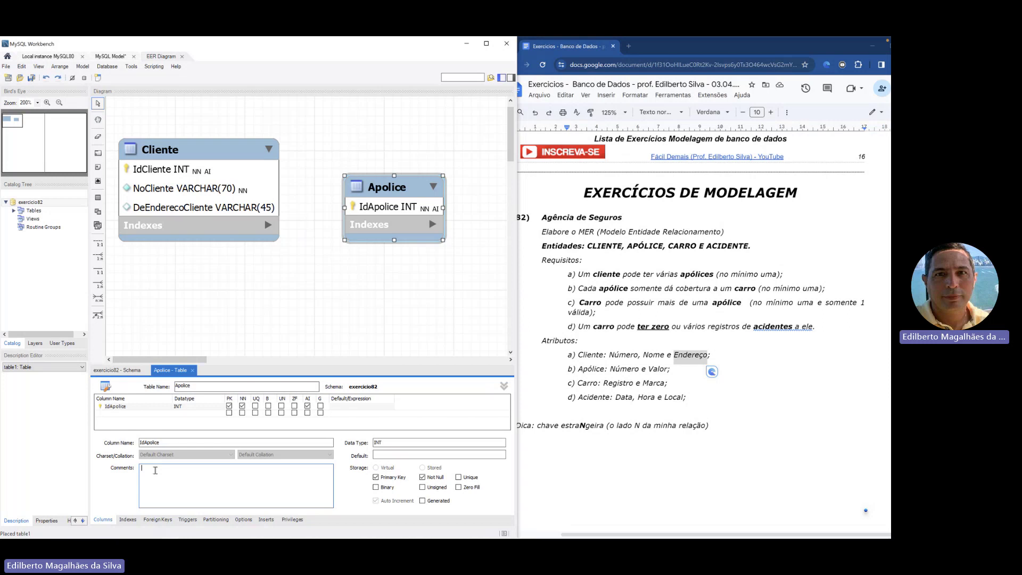
type("chave artificial que identifica as apolices de umaveiculo/cliente")
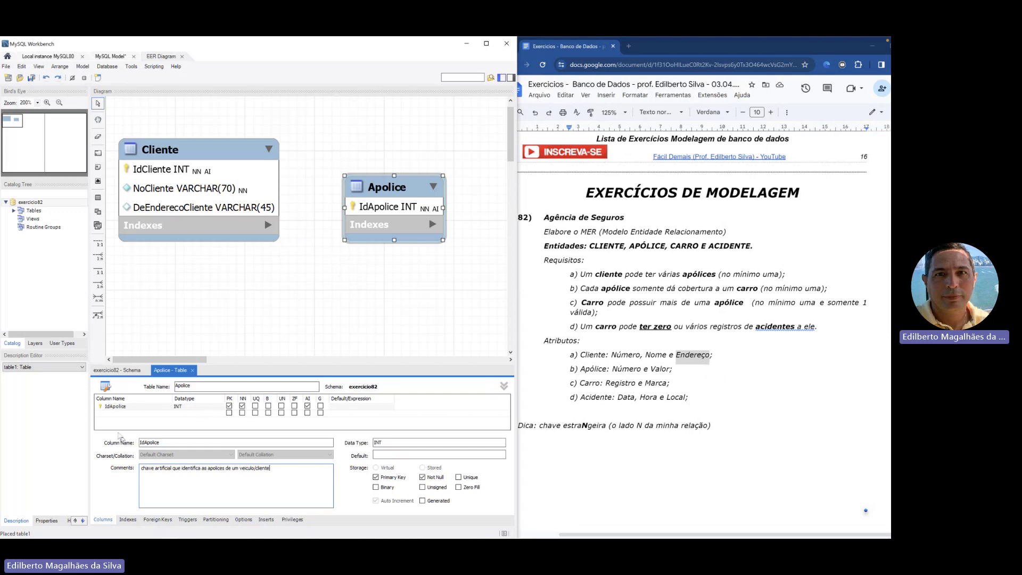
- Add a VlApolice column of type DECIMAL(18,2) to the Apolice table, and move the table up roughly level with Cliente
double_click(110, 414)
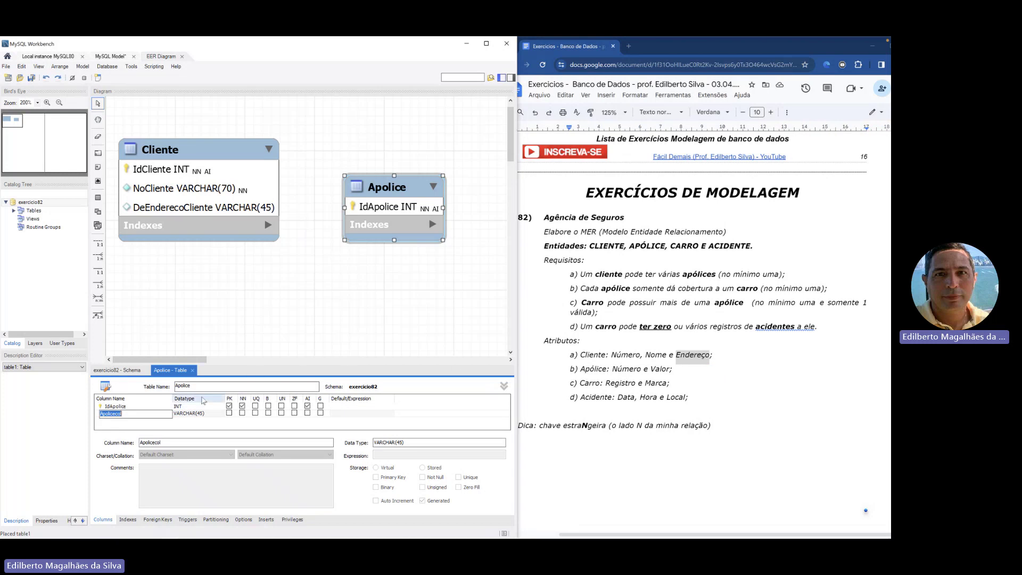
type("VlApolice")
left_click(196, 416)
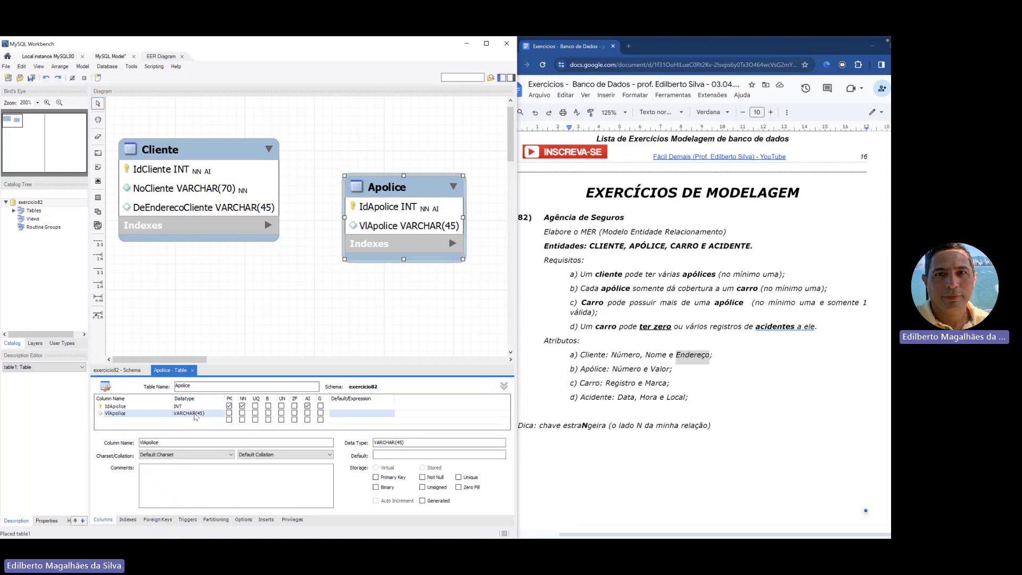
left_click(199, 415)
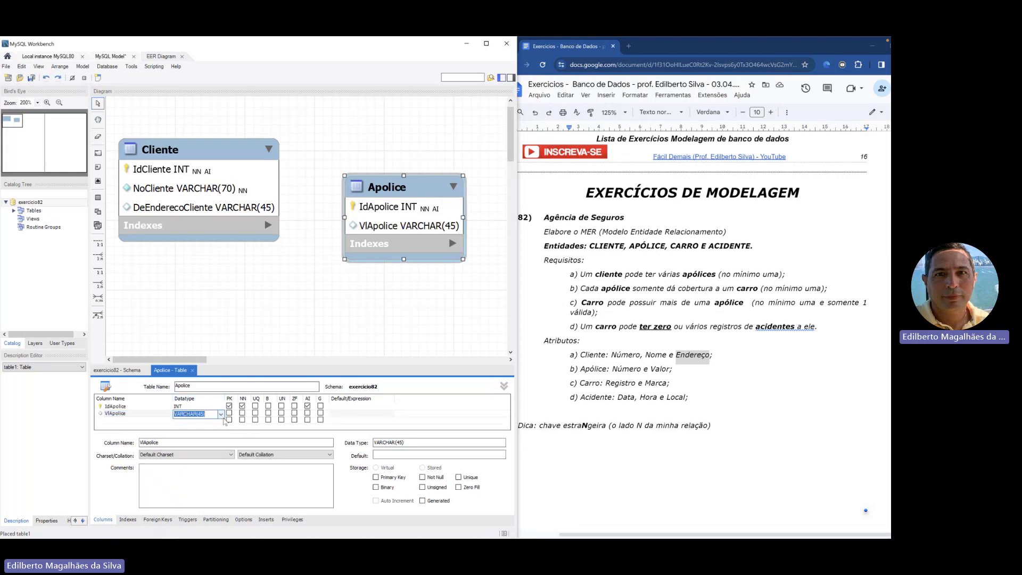
type("decimal(18,2")
key("Return")
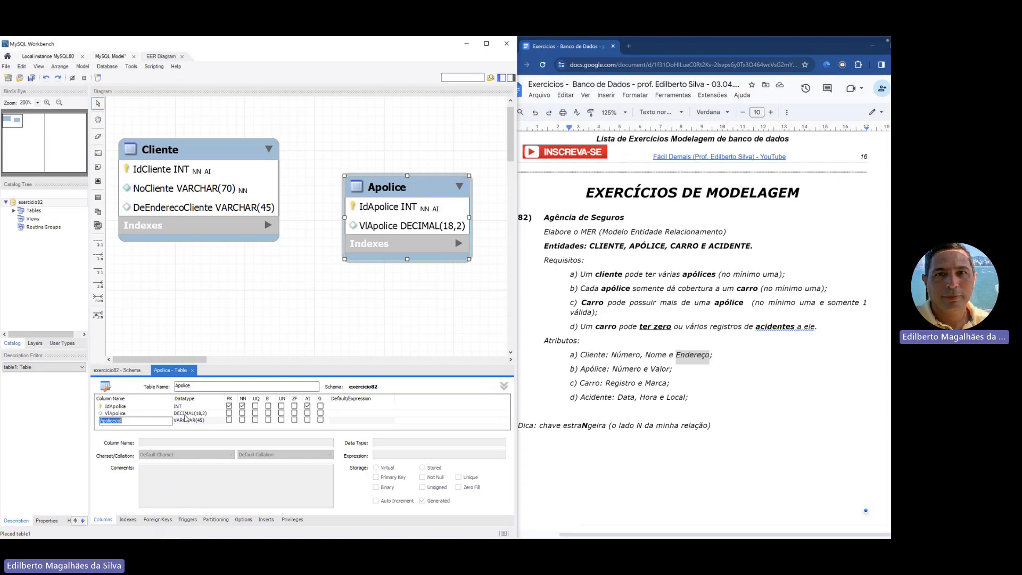
key("BackSpace")
left_click(189, 414)
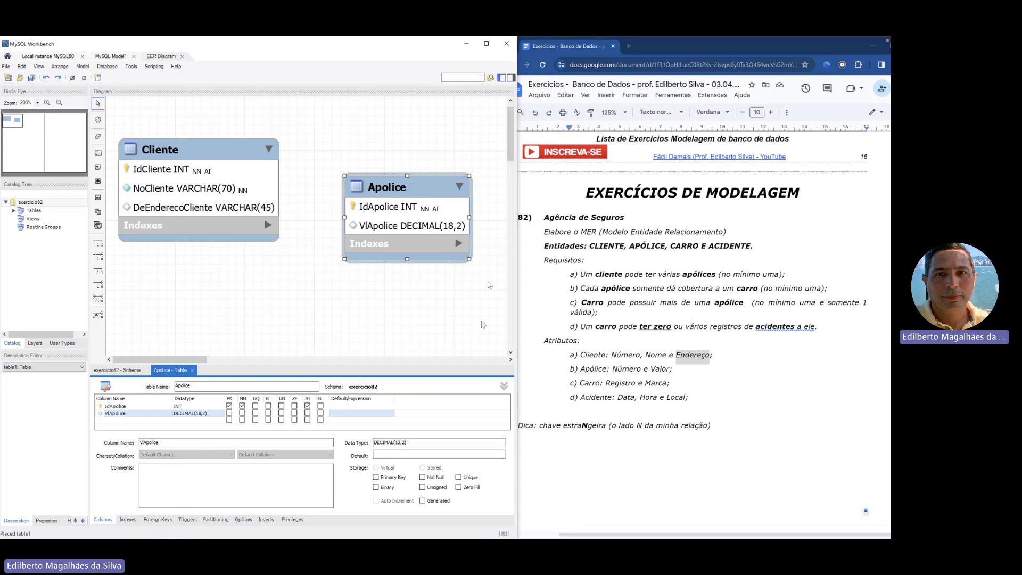
left_click_drag(384, 186, 391, 156)
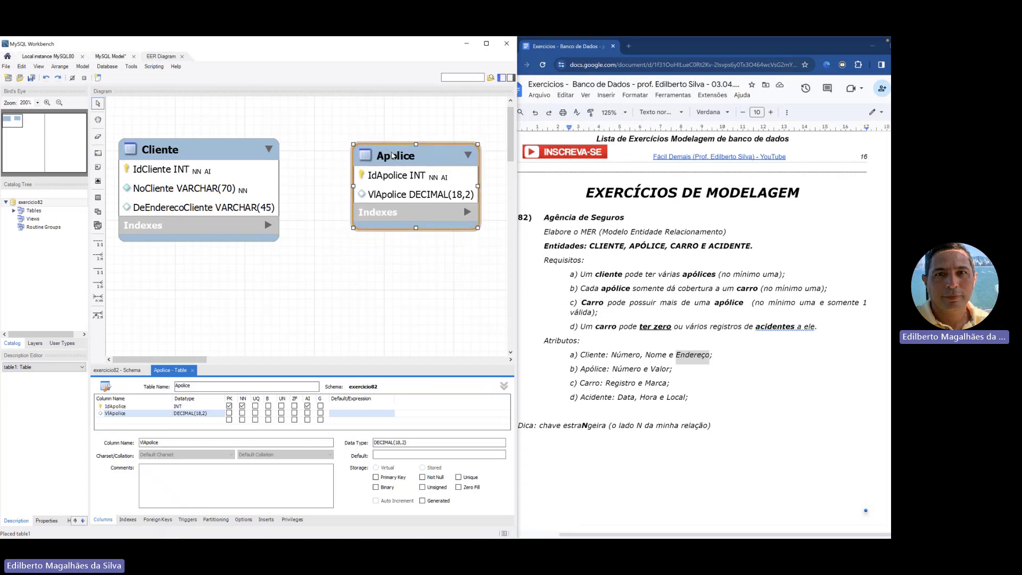
left_click(381, 263)
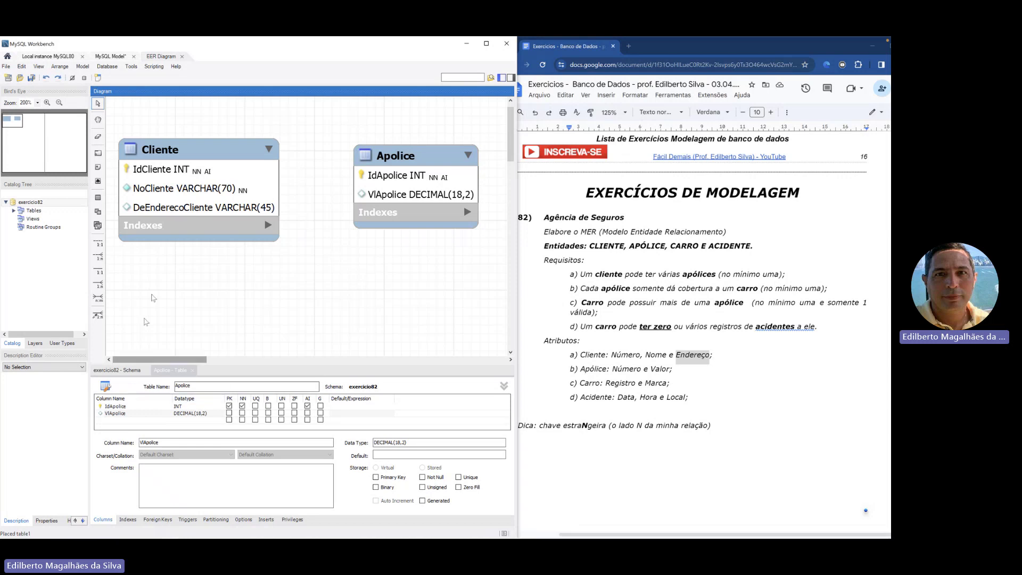
- Place a third table named Carro below Cliente, with IdCarro as its Not Null, Auto Increment INT primary key
left_click(97, 199)
left_click(180, 274)
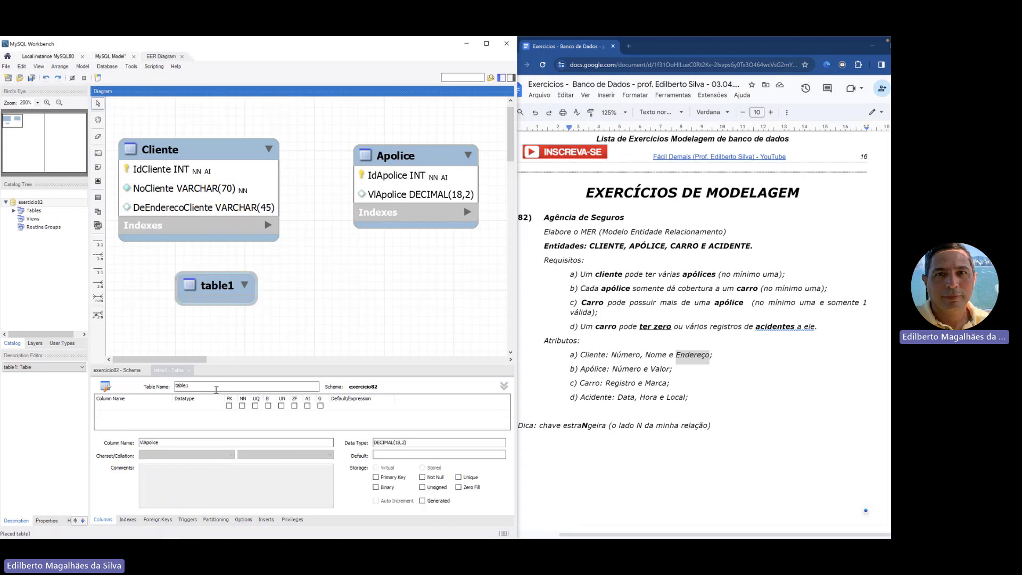
key("BackSpace")
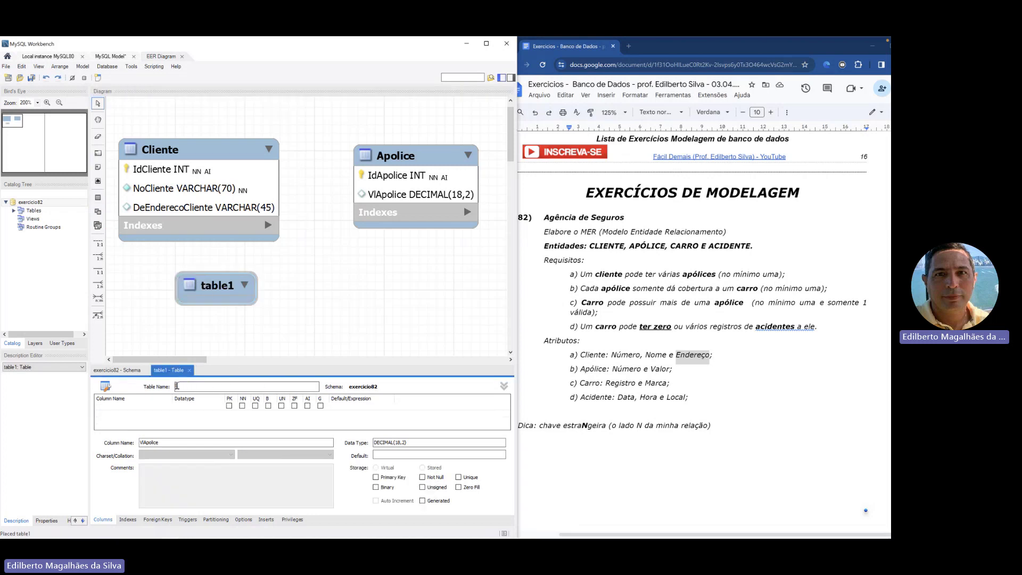
type("Carro")
left_click(229, 406)
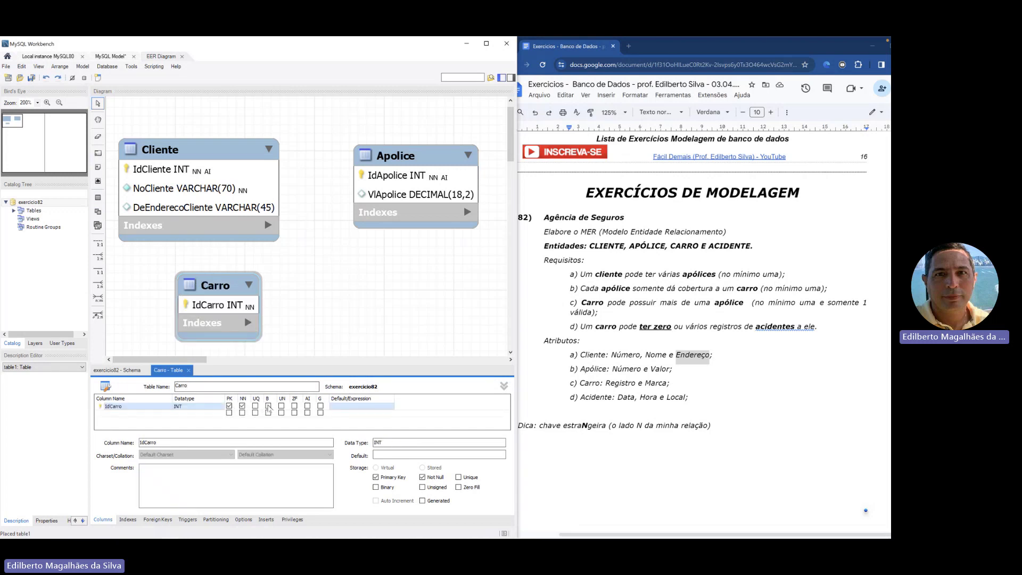
left_click(307, 406)
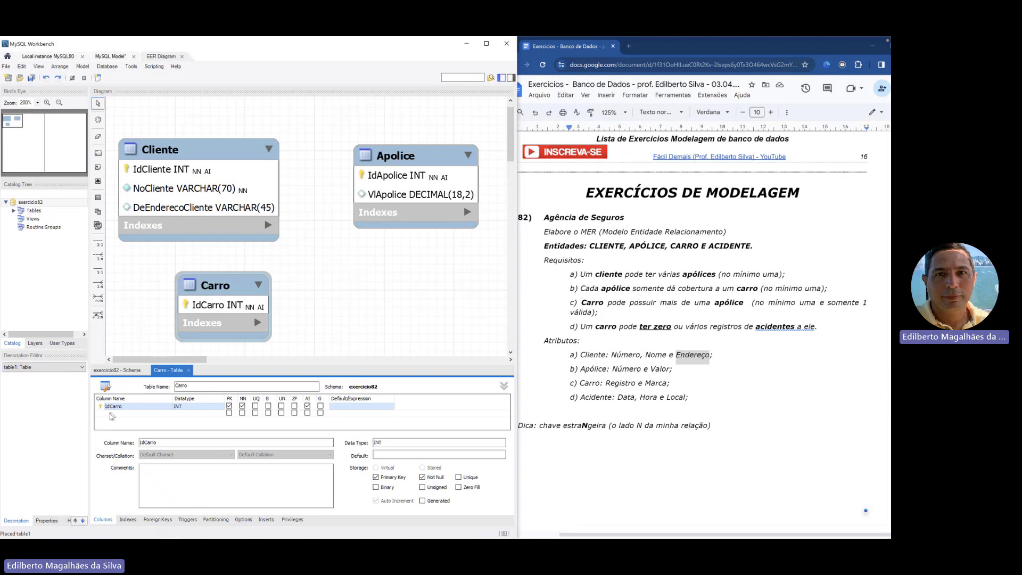
- Add a NuRegistro column to the Carro table for the registration attribute, as a Not Null INT
left_click(110, 413)
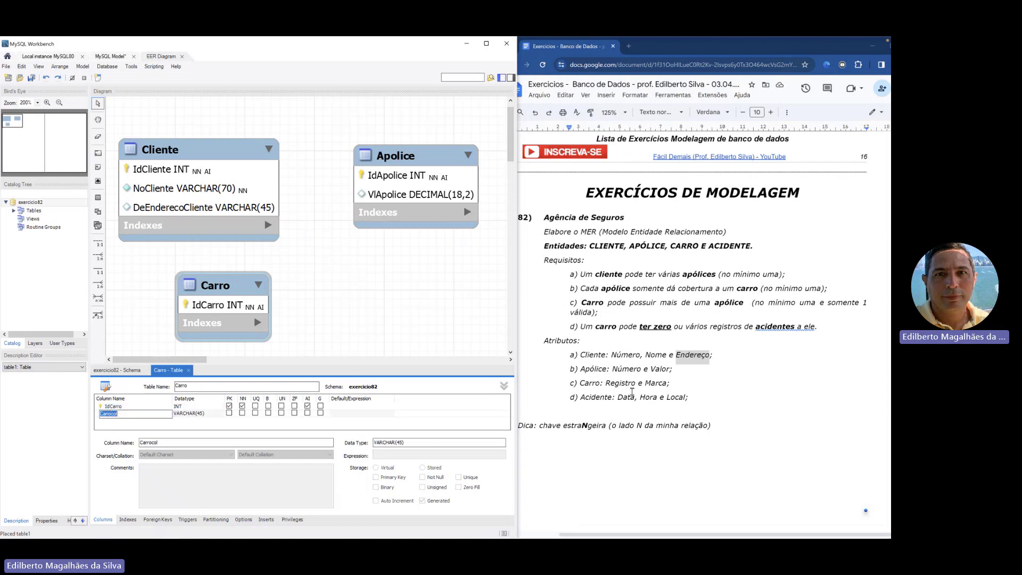
type("Re")
key("BackSpace")
key("BackSpace")
type("NuR")
key("Return")
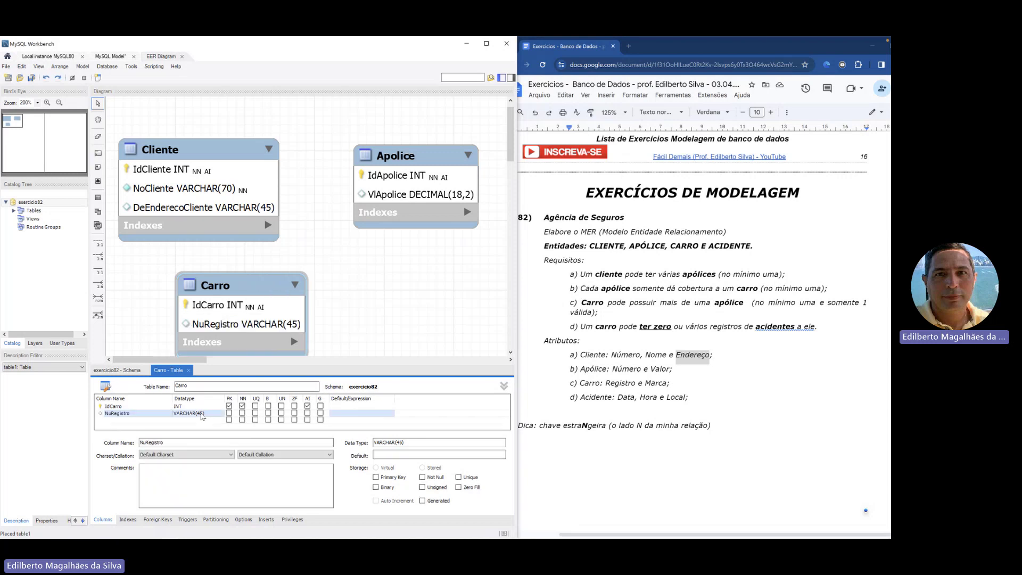
double_click(202, 414)
type("int")
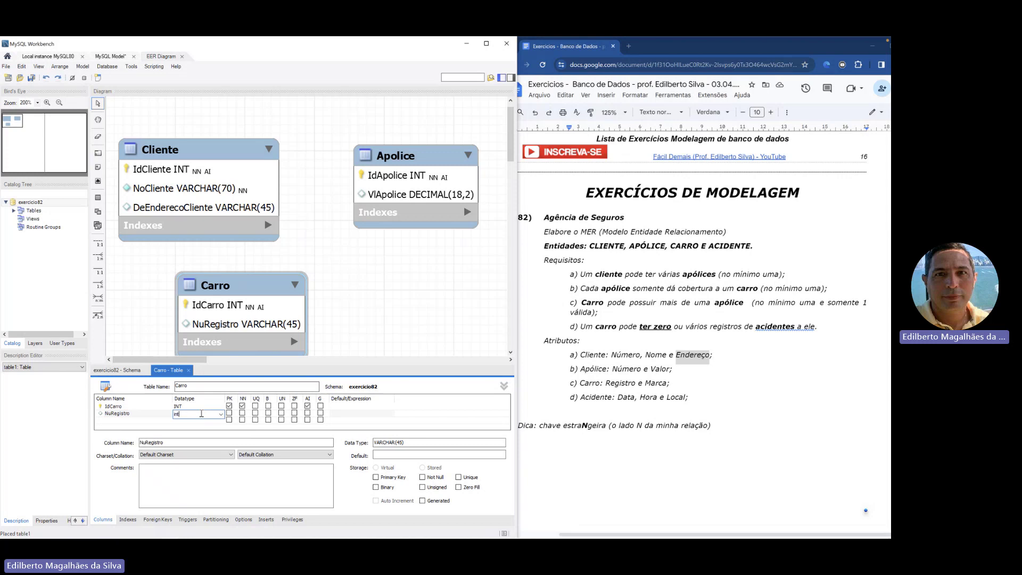
left_click(241, 413)
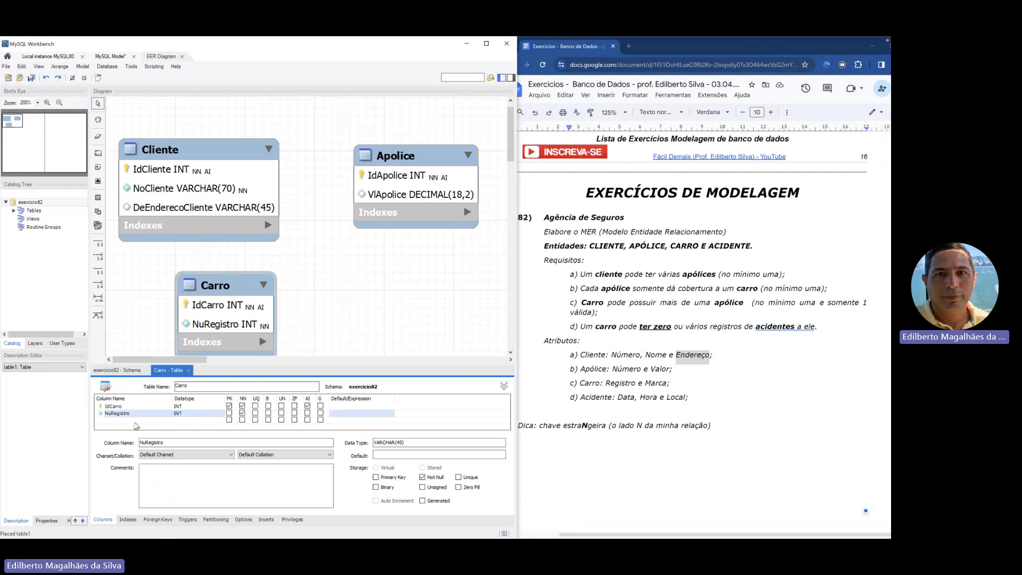
- Add a DeMarcaVeiculo column to the Carro table for the brand attribute, keeping the default VARCHAR(45) type
double_click(116, 420)
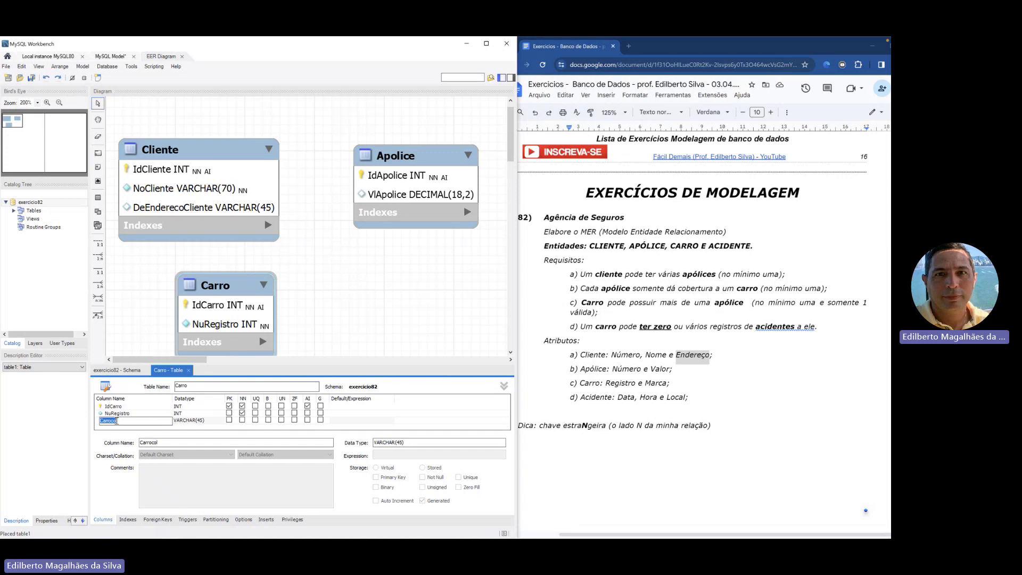
type("Mar")
key("BackSpace")
key("BackSpace")
key("BackSpace")
type("DeMarco")
key("BackSpace")
key("BackSpace")
key("BackSpace")
key("BackSpace")
- Rename the Carro table's registration column to NuRegistroCarro and its brand column to DeMarcaCarro
double_click(140, 414)
left_click(141, 414)
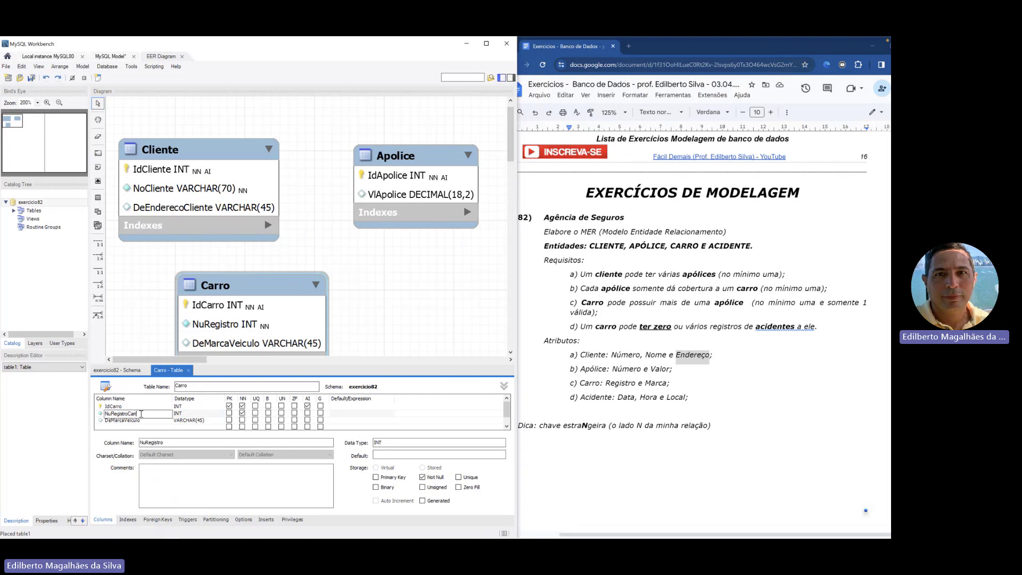
double_click(148, 421)
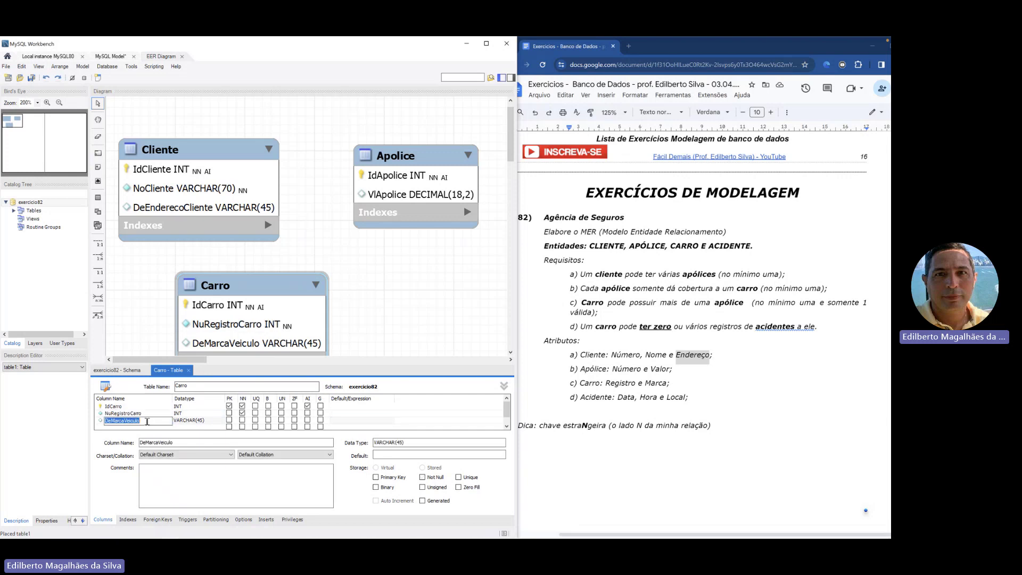
left_click(147, 421)
key("Return")
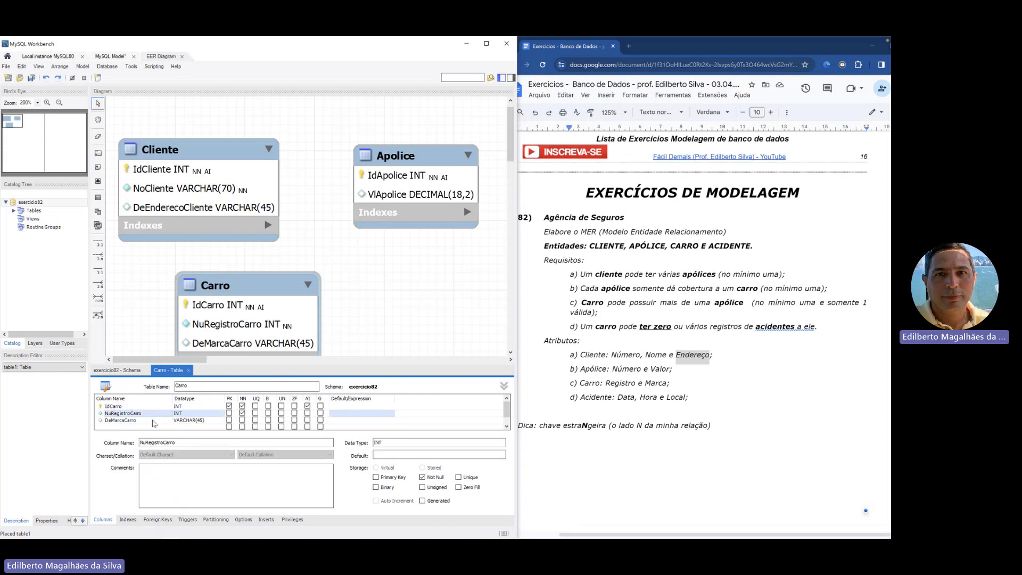
key("super")
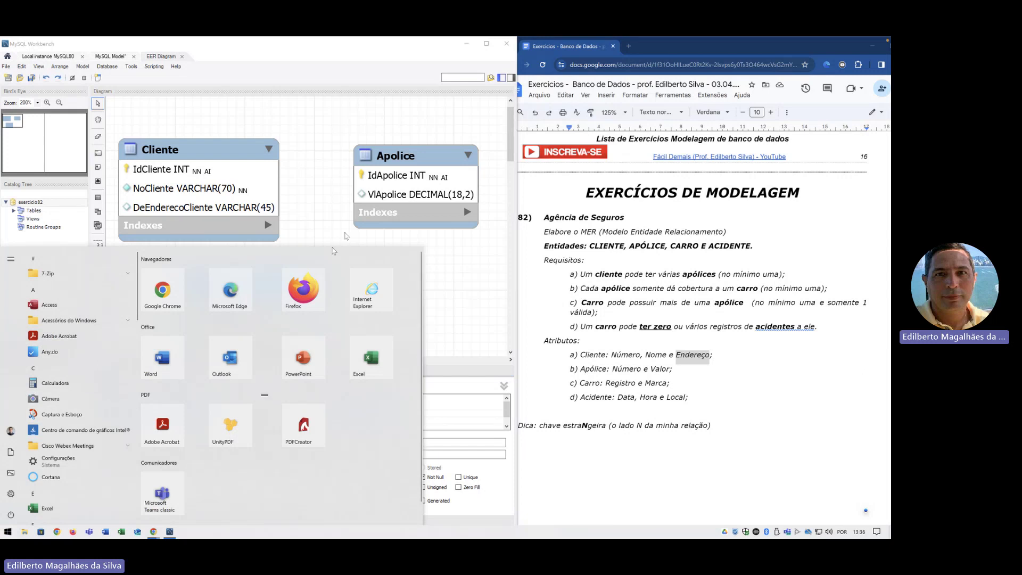
left_click(432, 277)
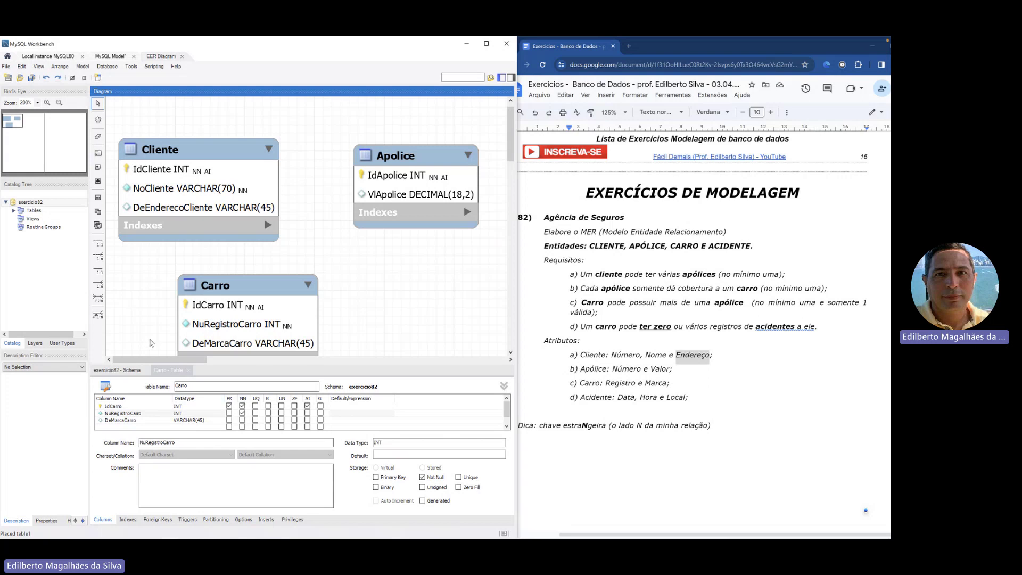
key("super")
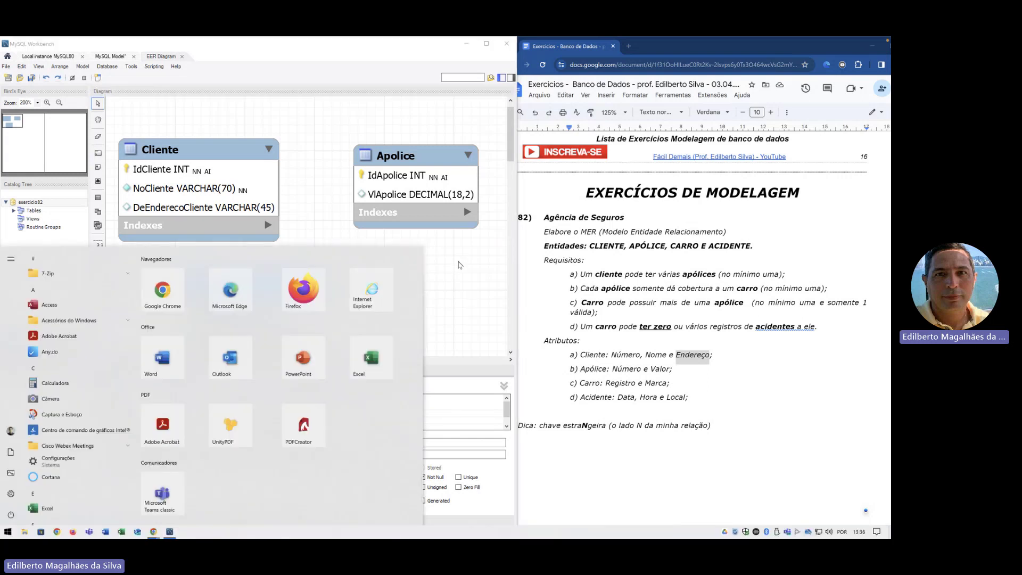
key("Escape")
- Place a fourth table named Acidente below Apolice, with IdAcidente as its Not Null, Auto Increment INT primary key
left_click(98, 198)
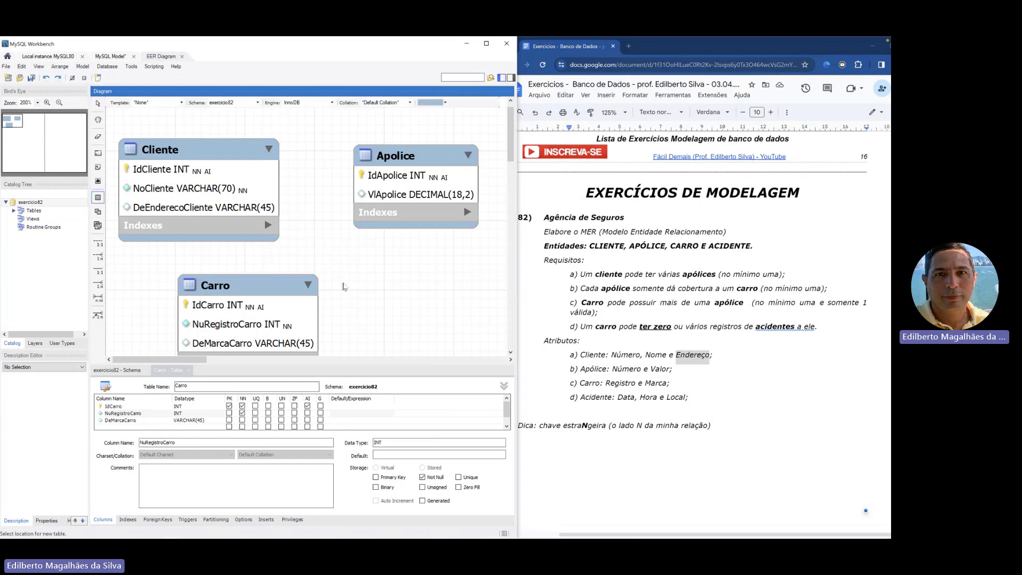
left_click(374, 280)
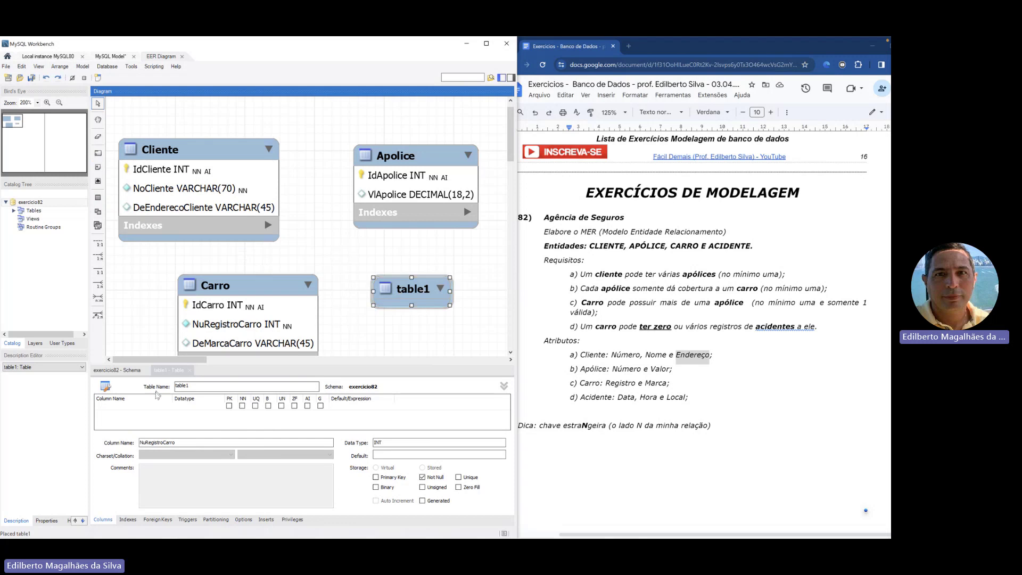
left_click_drag(189, 385, 171, 384)
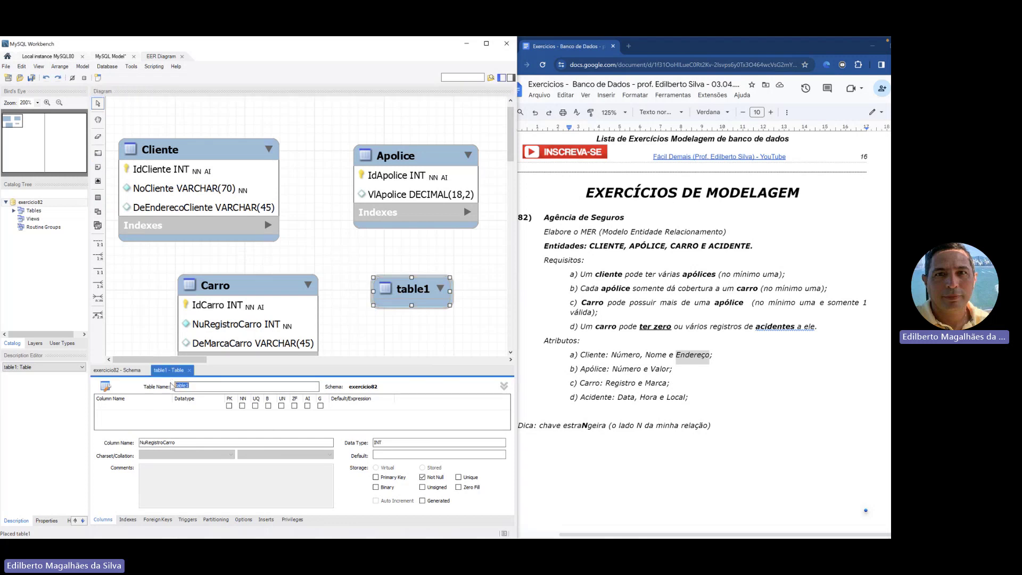
type("Acidente")
left_click(230, 408)
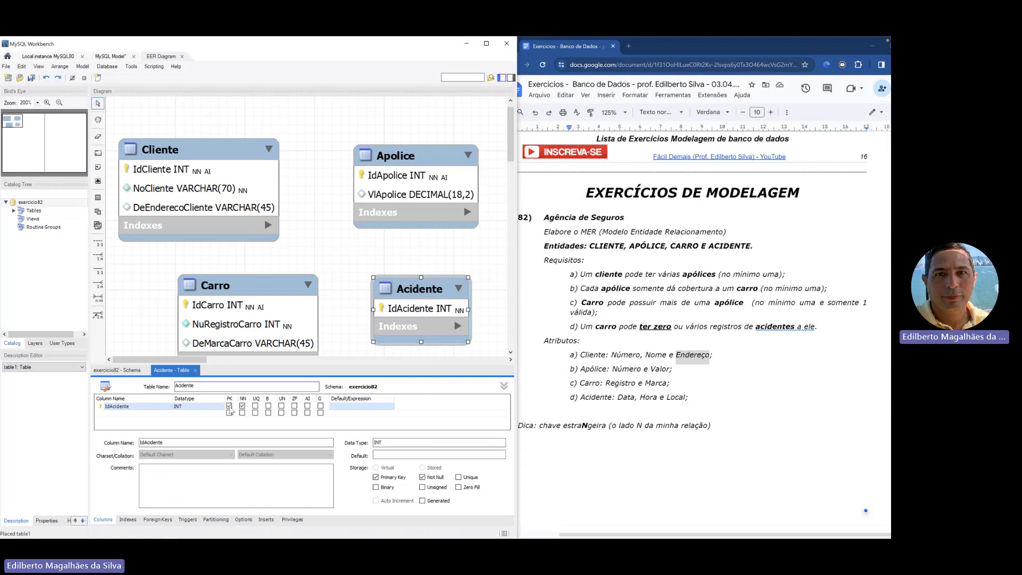
left_click(308, 406)
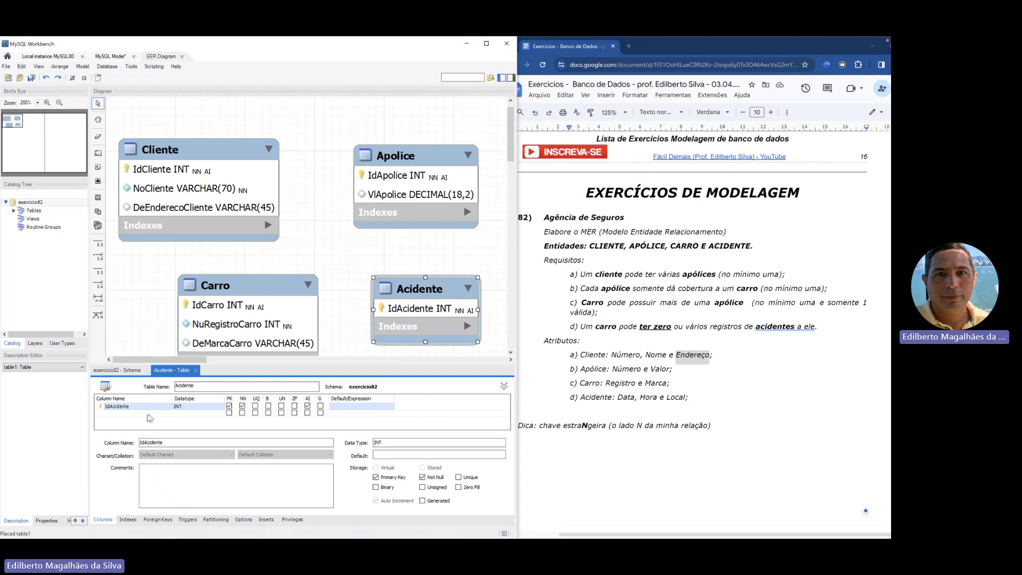
- Add a DtHoraAcidente column of type DATETIME to the Acidente table for date and time, and make it Not Null
double_click(128, 415)
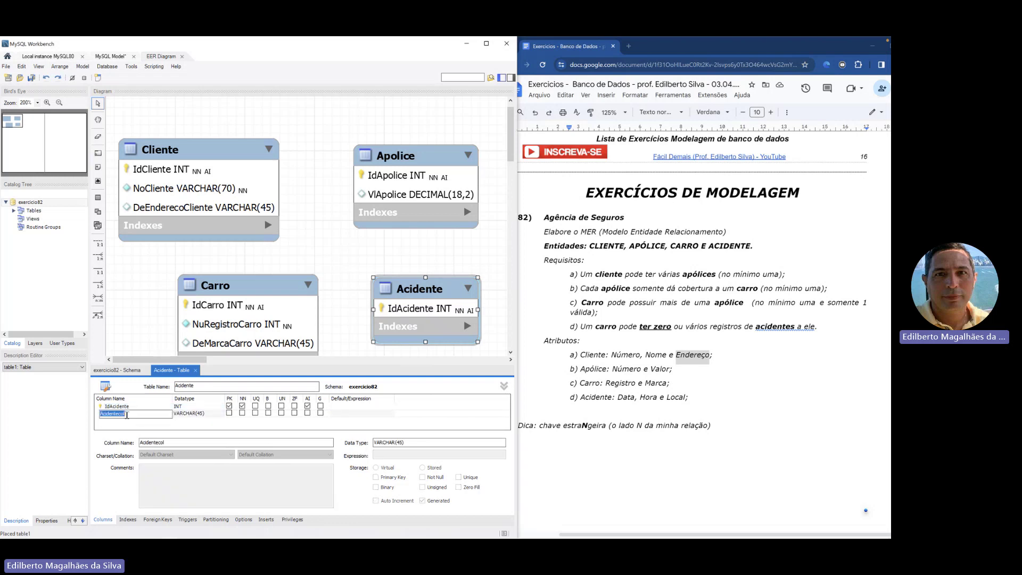
type("Dt")
type("HoraAcidente")
left_click(203, 415)
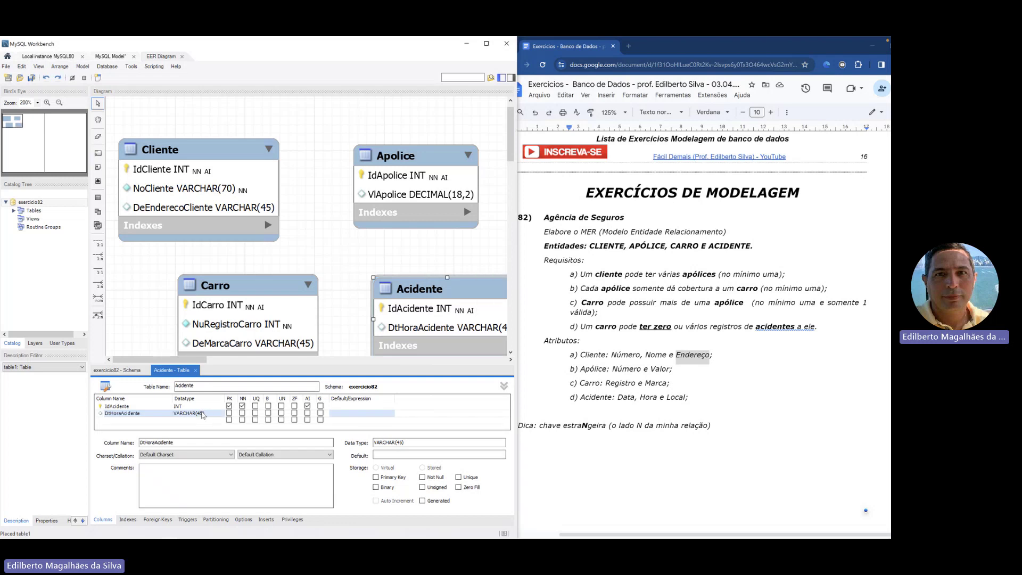
left_click(202, 414)
type("date")
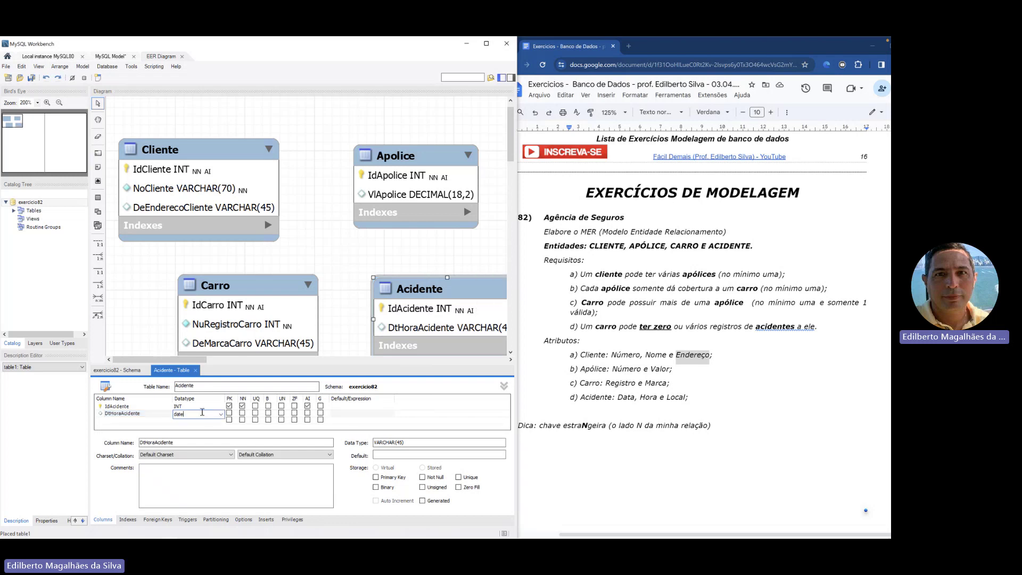
type("time")
left_click(242, 414)
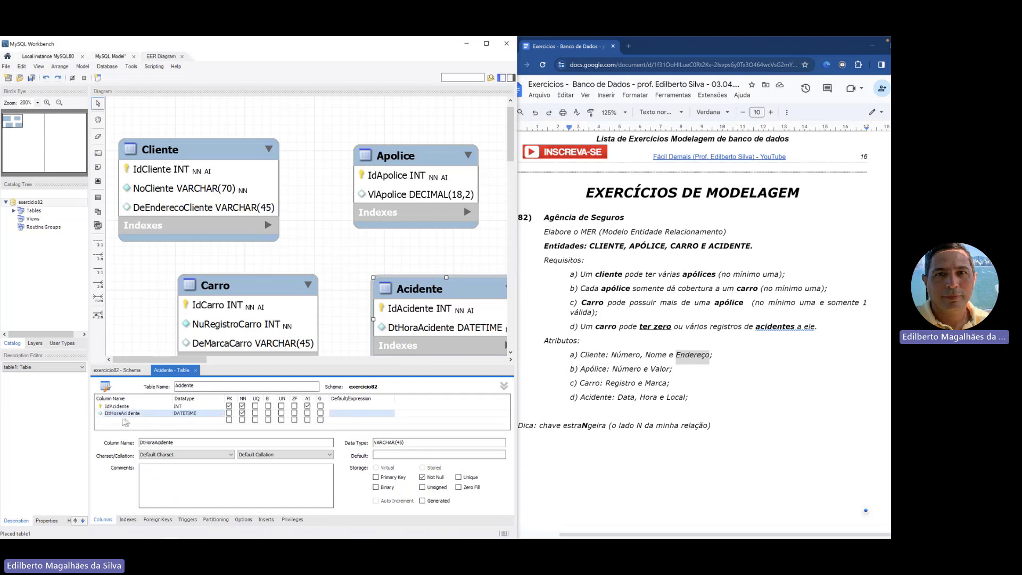
- Add a DeLocal column to the Acidente table for the location attribute, with the default VARCHAR(45) type
left_click(117, 422)
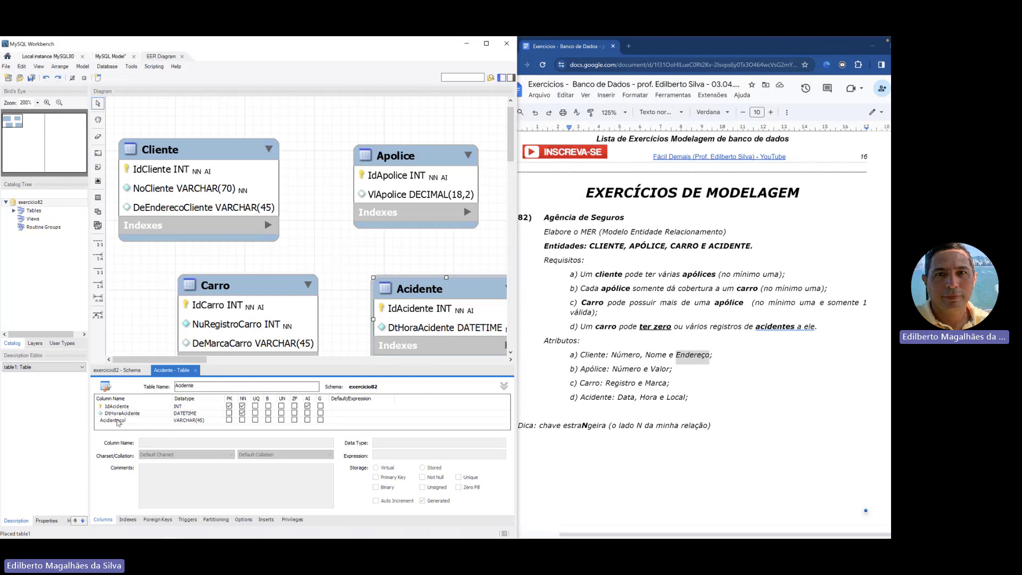
left_click(117, 422)
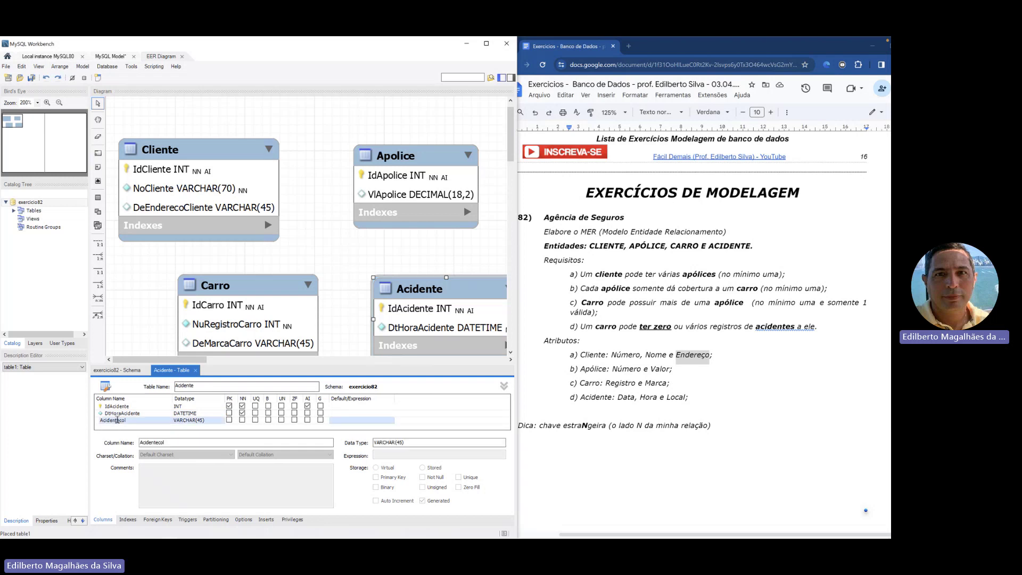
left_click(117, 421)
type("DeL")
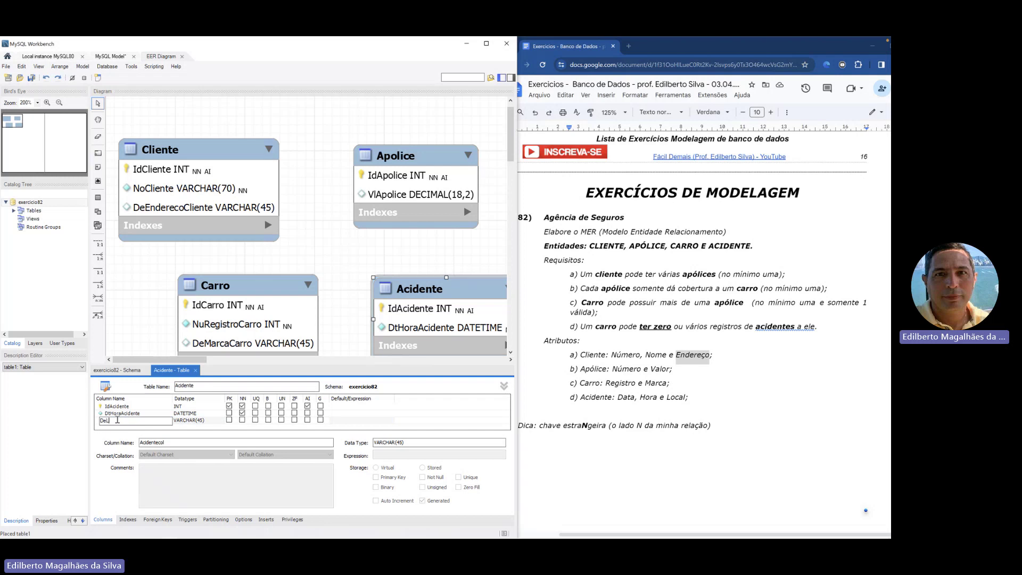
type("ocal")
left_click(195, 423)
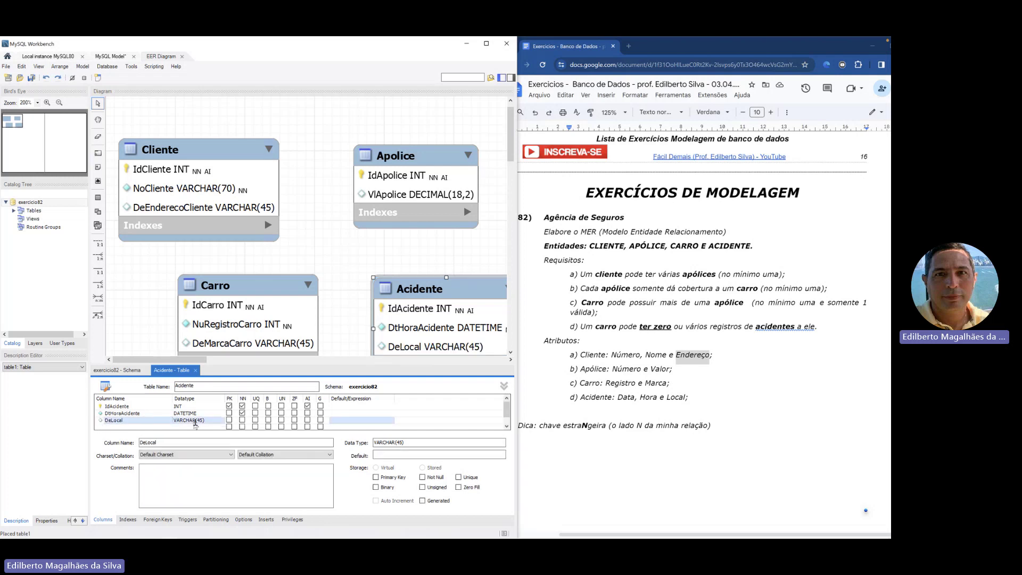
- Set the DeLocal column of the Acidente table to VARCHAR(100) and make it Not Null
left_click(195, 423)
type("100")
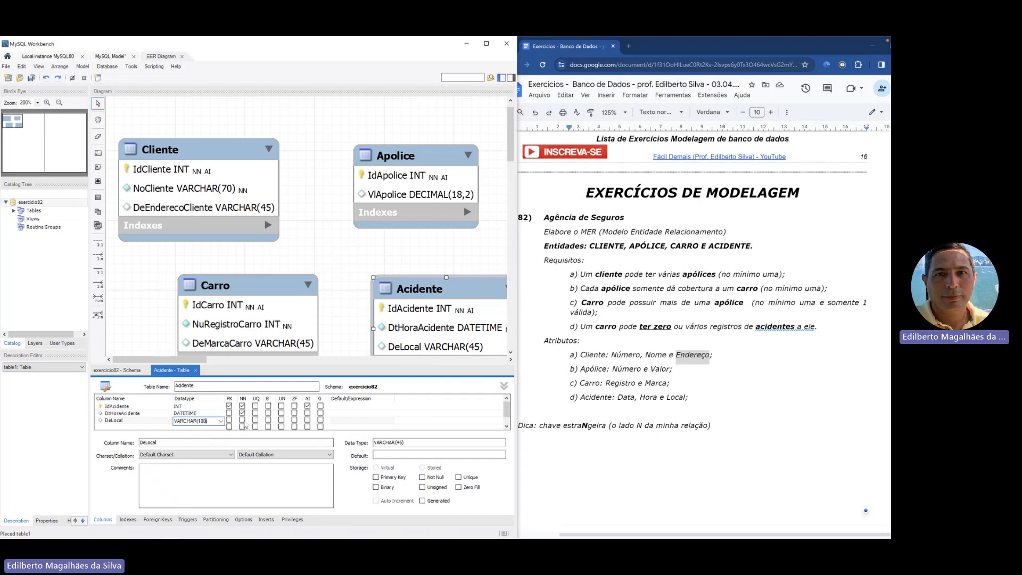
left_click(242, 420)
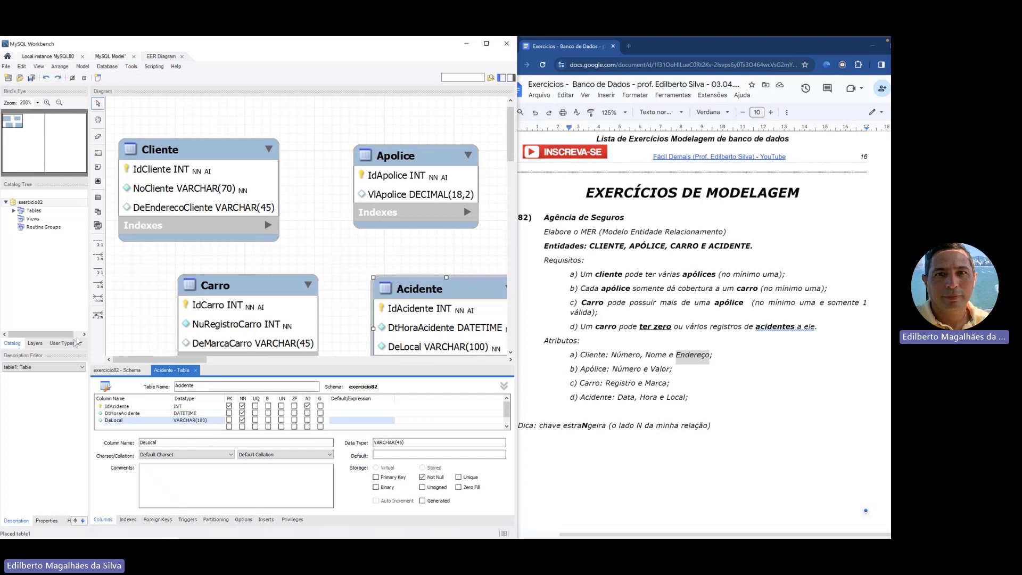
left_click(378, 272)
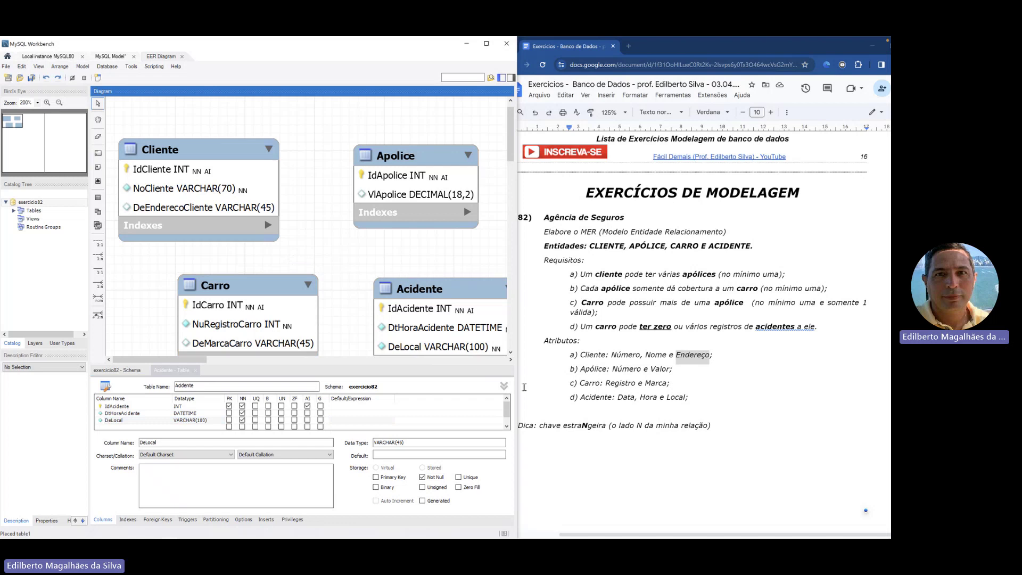
- Move the Carro table beneath Cliente and the Acidente table beneath Apolice to arrange the four tables in a grid
left_click(466, 290)
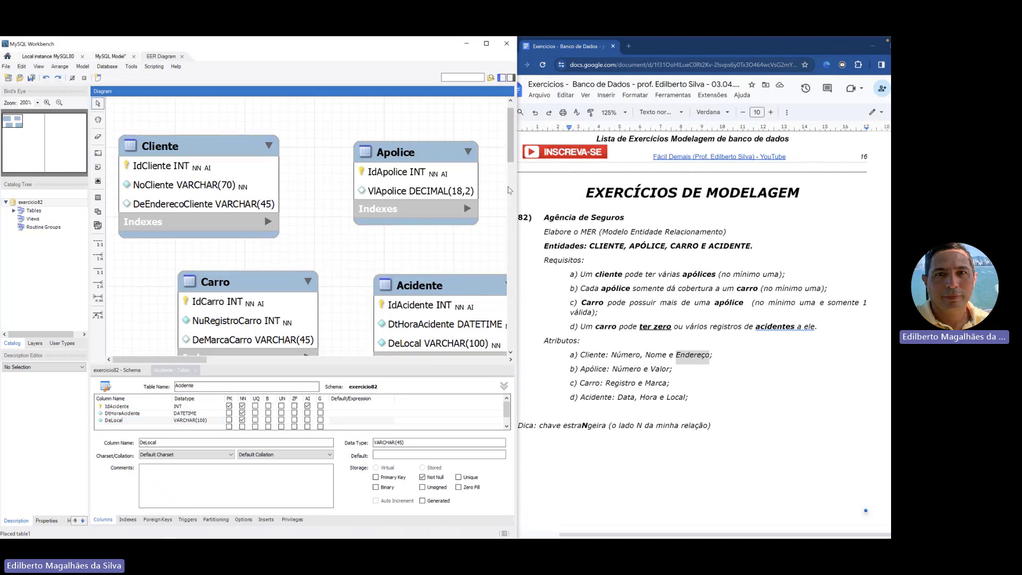
scroll(466, 290, "down", 3)
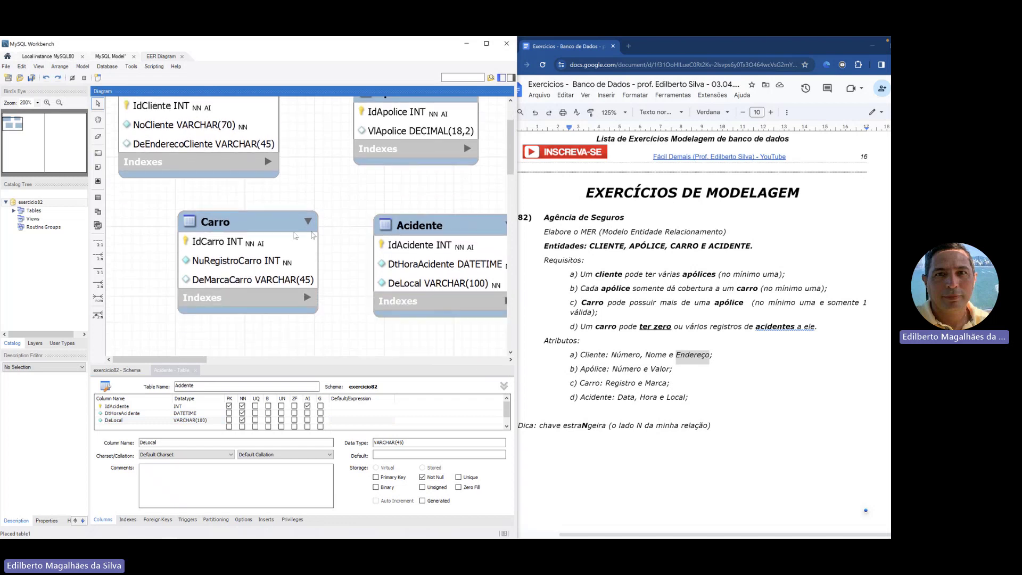
left_click_drag(236, 228, 177, 246)
left_click_drag(416, 232, 386, 252)
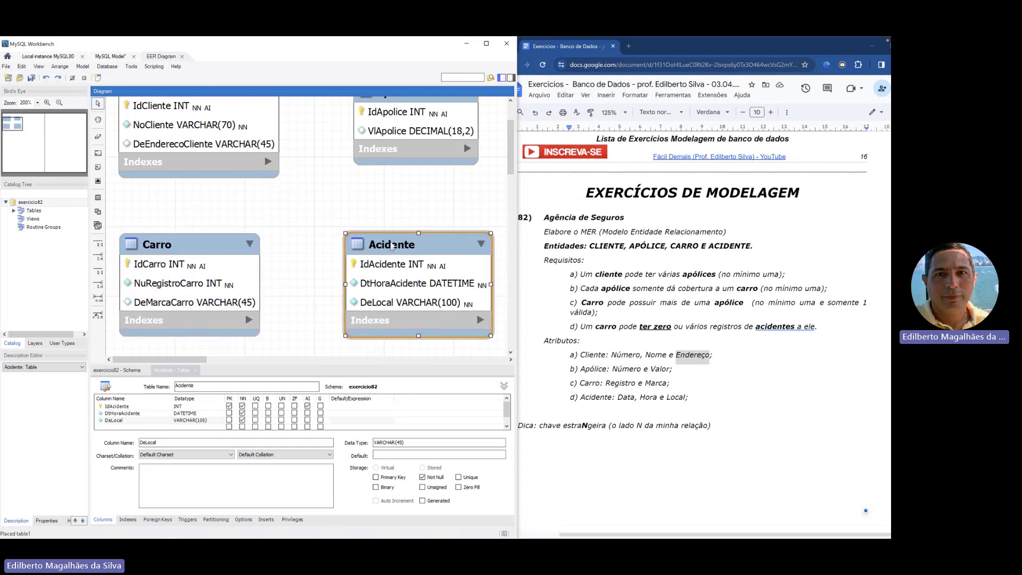
scroll(351, 213, "up", 1)
scroll(339, 204, "up", 1)
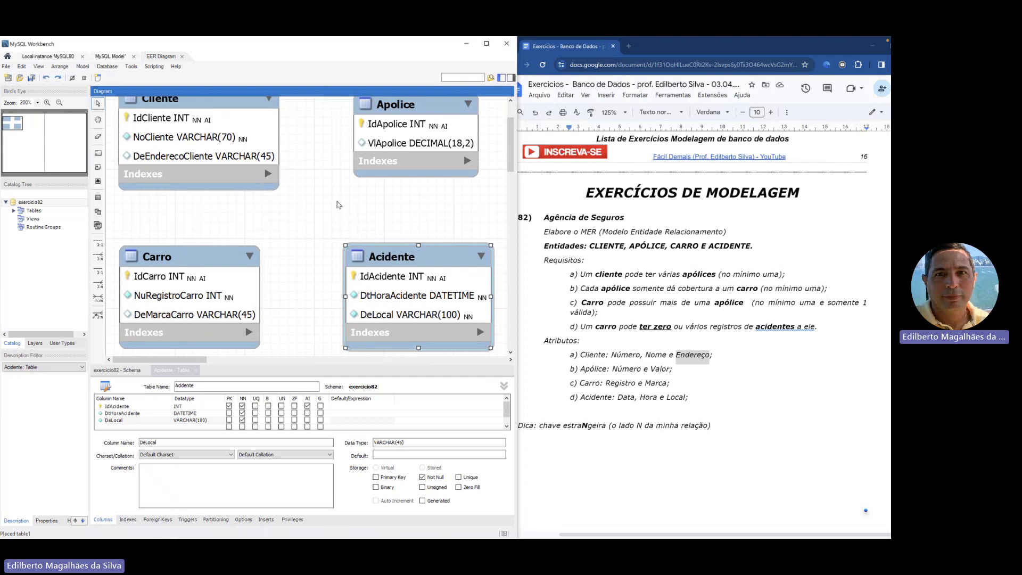
scroll(338, 205, "up", 1)
scroll(338, 204, "up", 1)
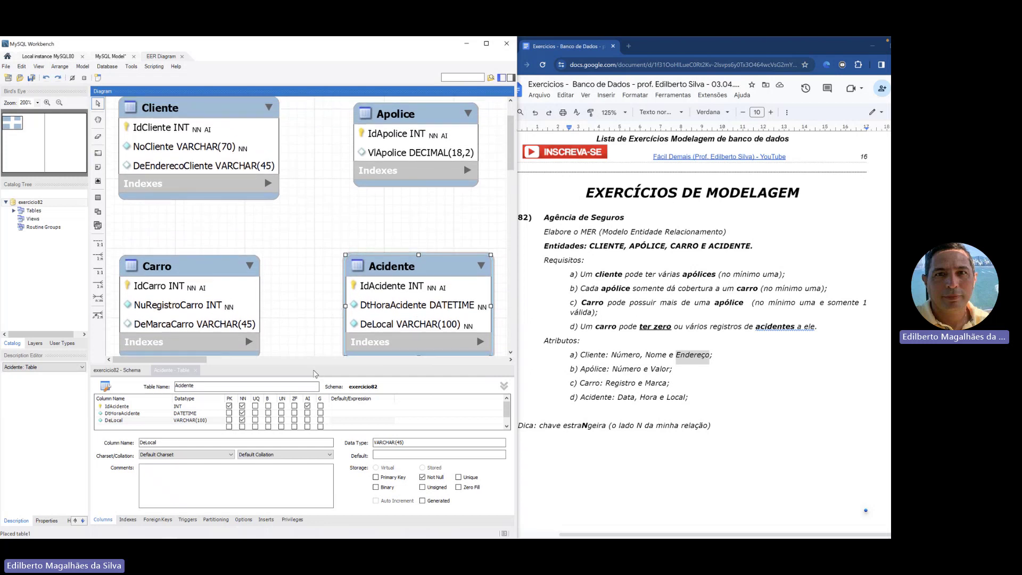
left_click(315, 371)
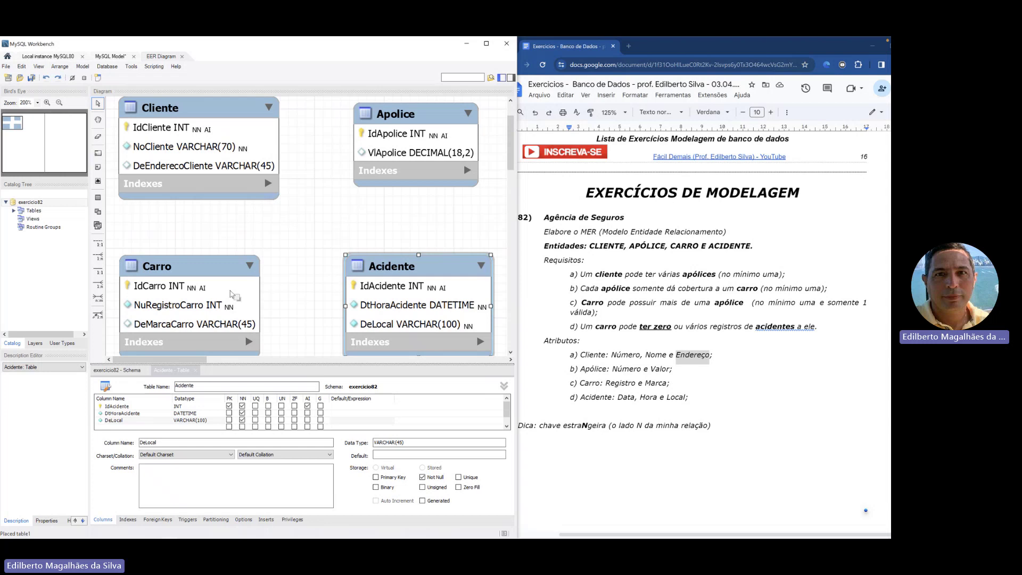
- Reposition the Apolice and Acidente tables in the diagram, leaving room between them and the Cliente and Carro tables
left_click(37, 103)
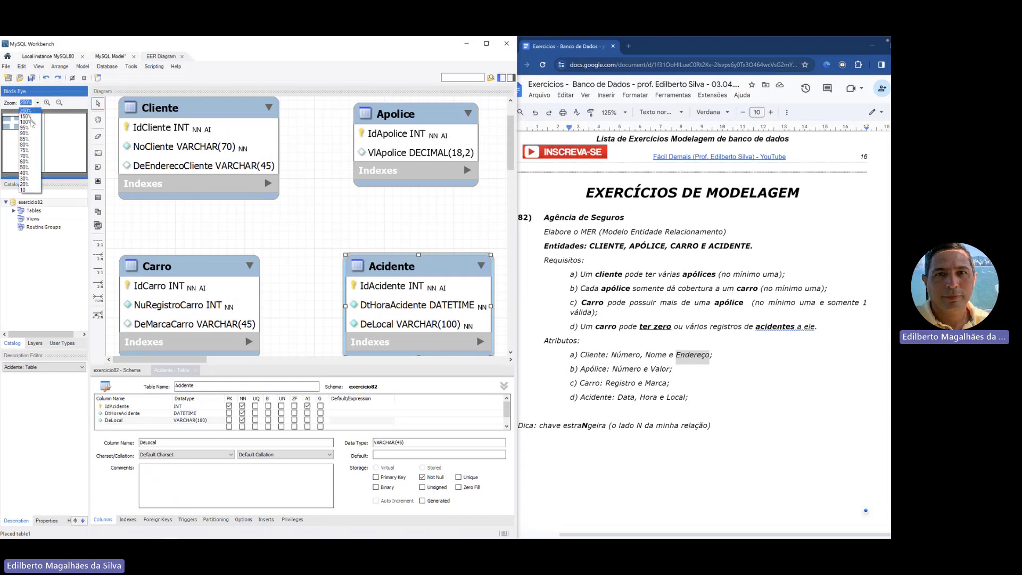
left_click(25, 116)
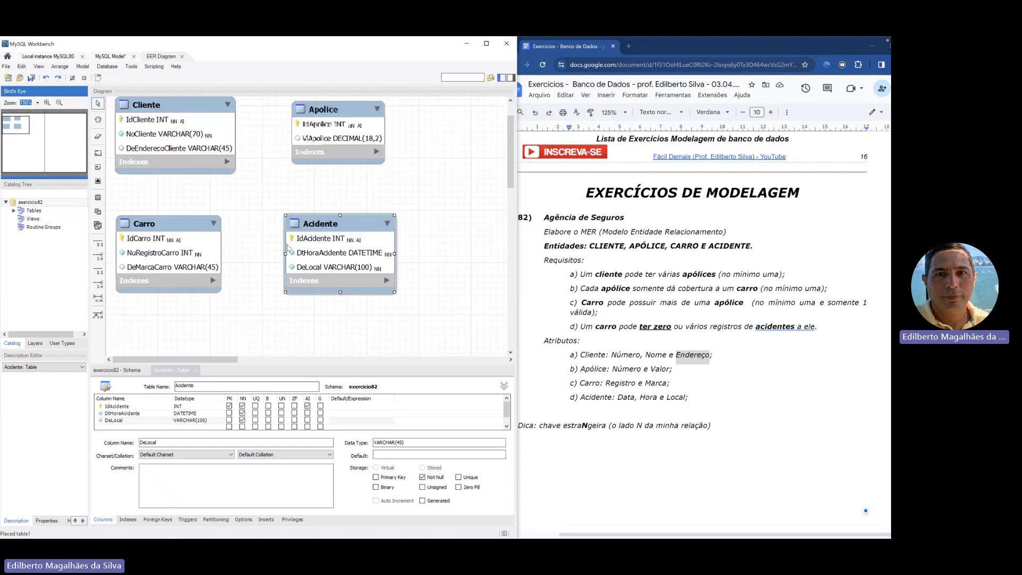
left_click(344, 187)
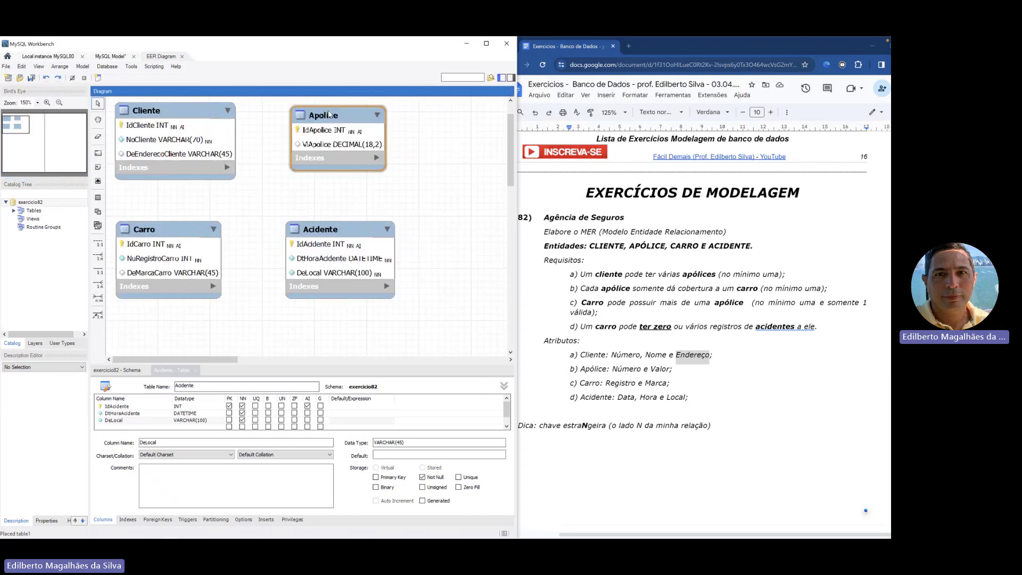
left_click_drag(354, 122, 321, 104)
left_click(346, 119)
left_click(247, 218)
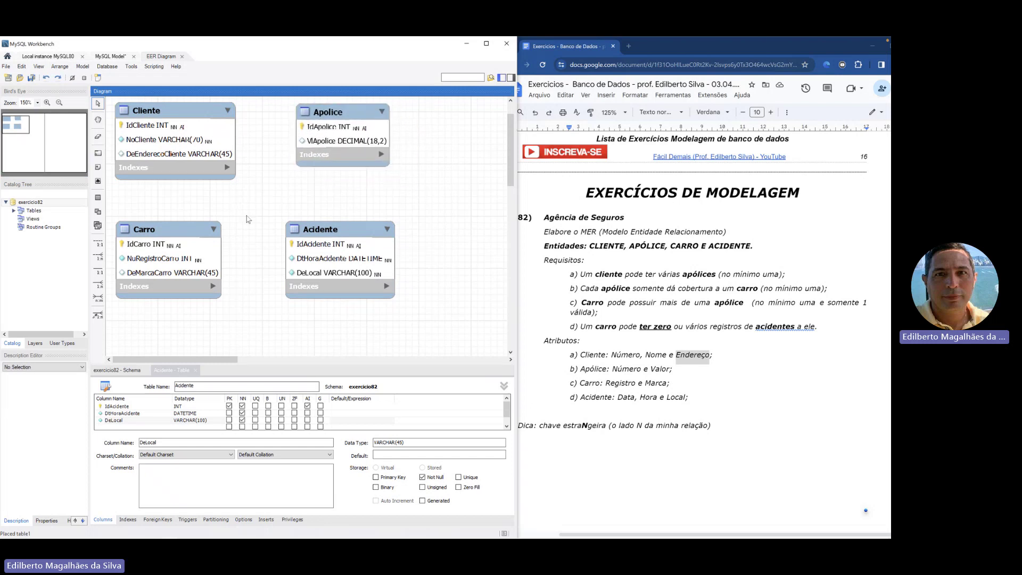
scroll(247, 219, "up", 1)
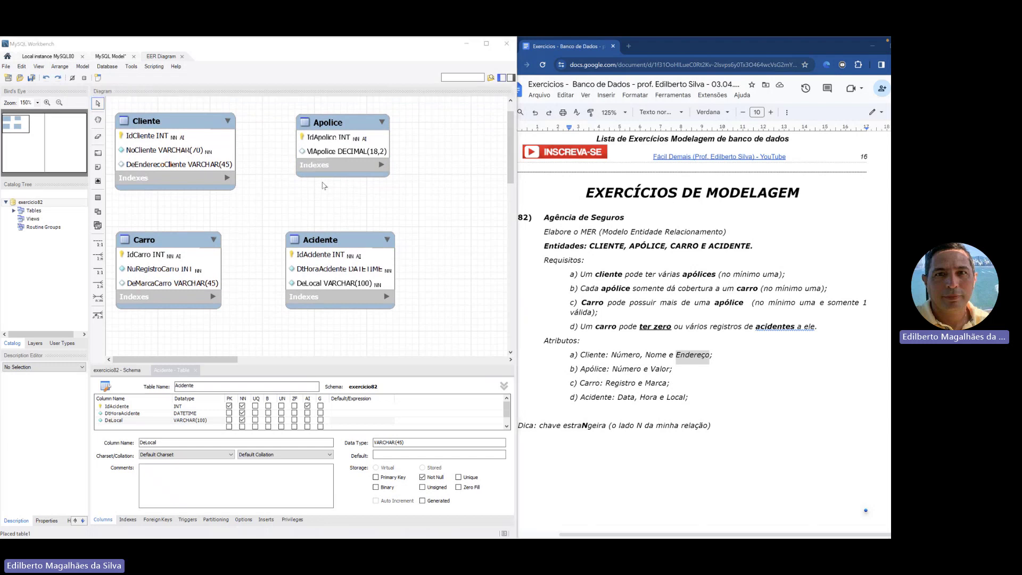
left_click(333, 125)
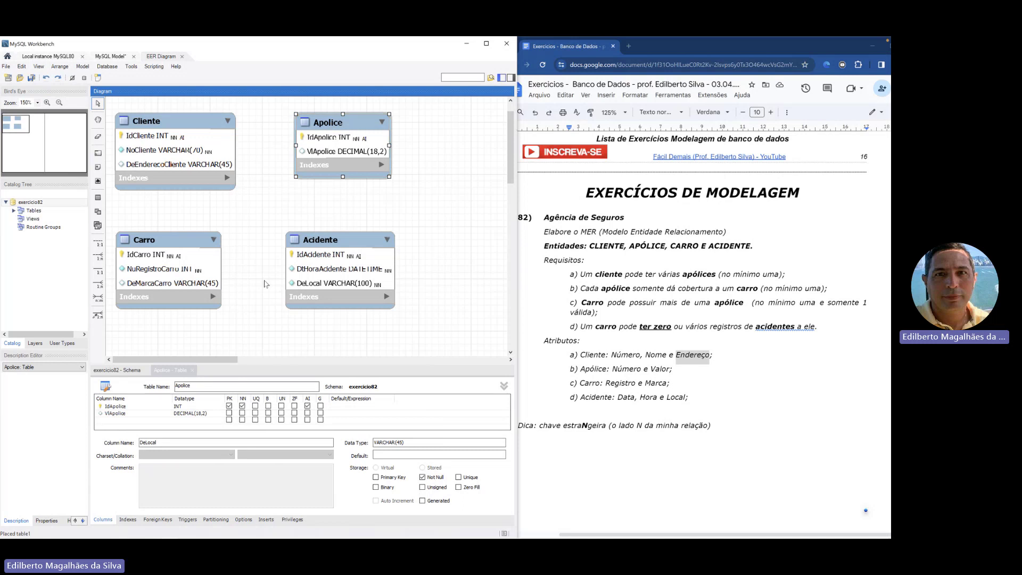
left_click_drag(326, 252, 328, 261)
left_click_drag(324, 129, 347, 132)
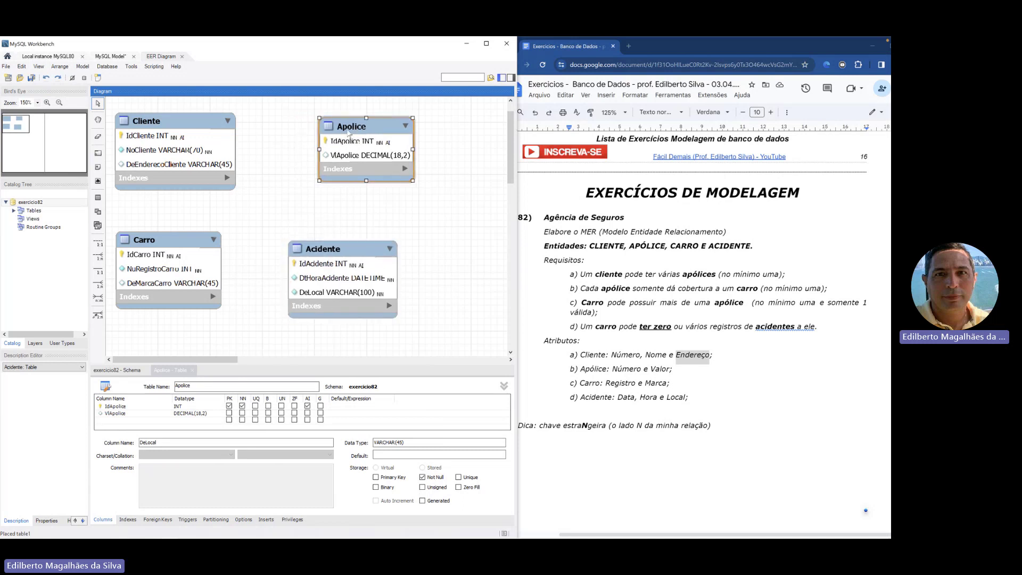
left_click(47, 102)
left_click(313, 224)
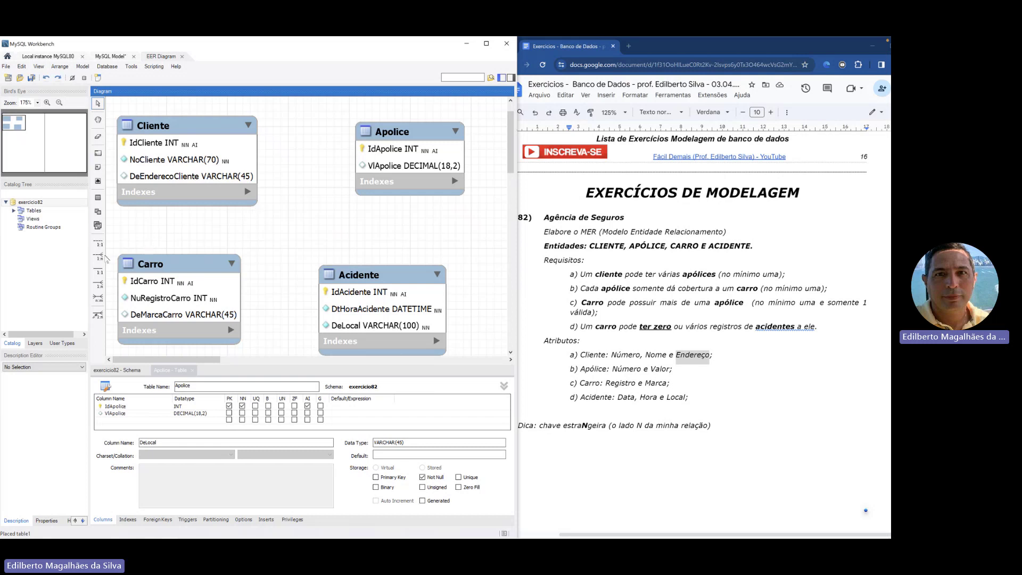
left_click(99, 255)
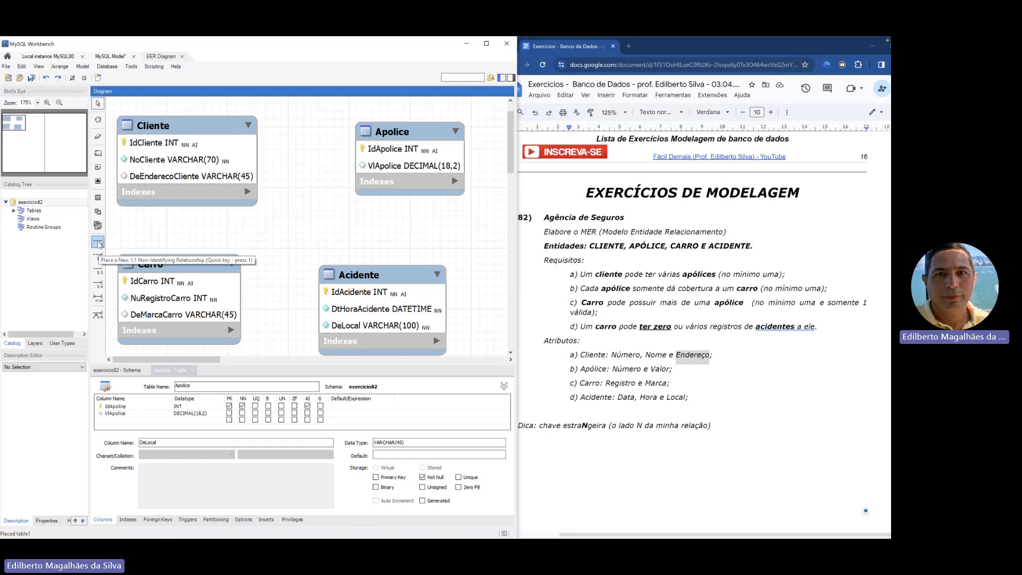
key("super")
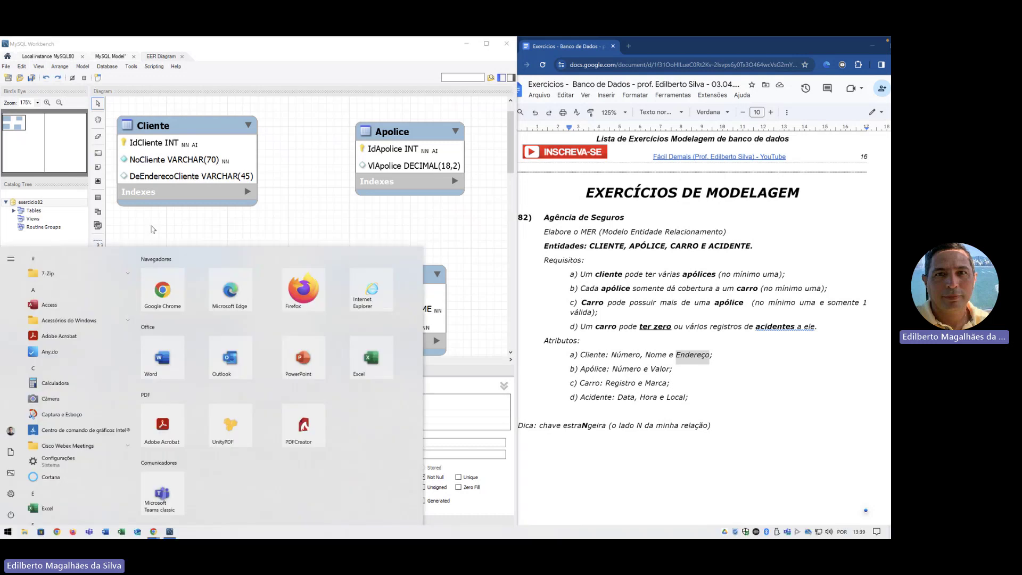
key("super")
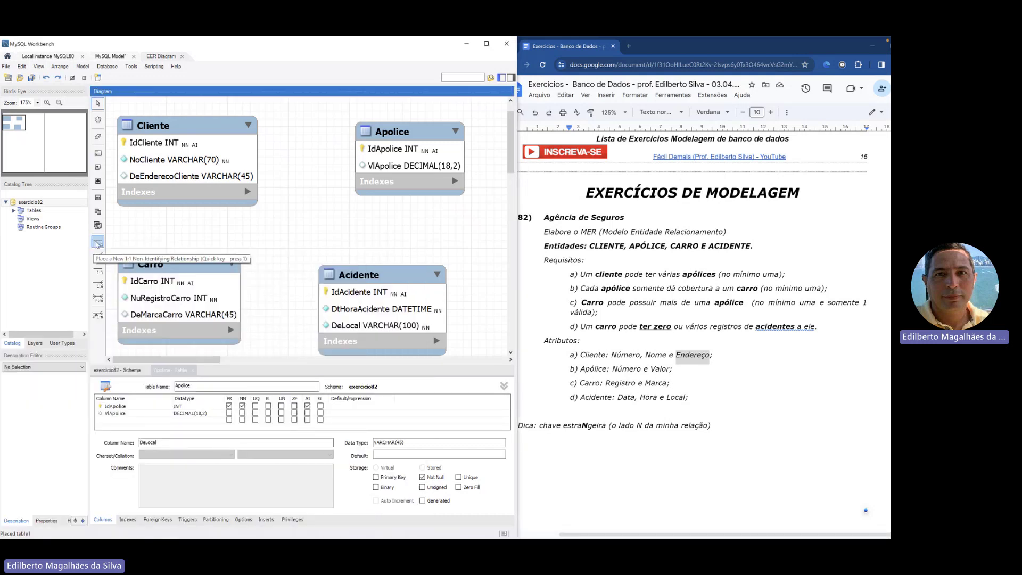
key("super")
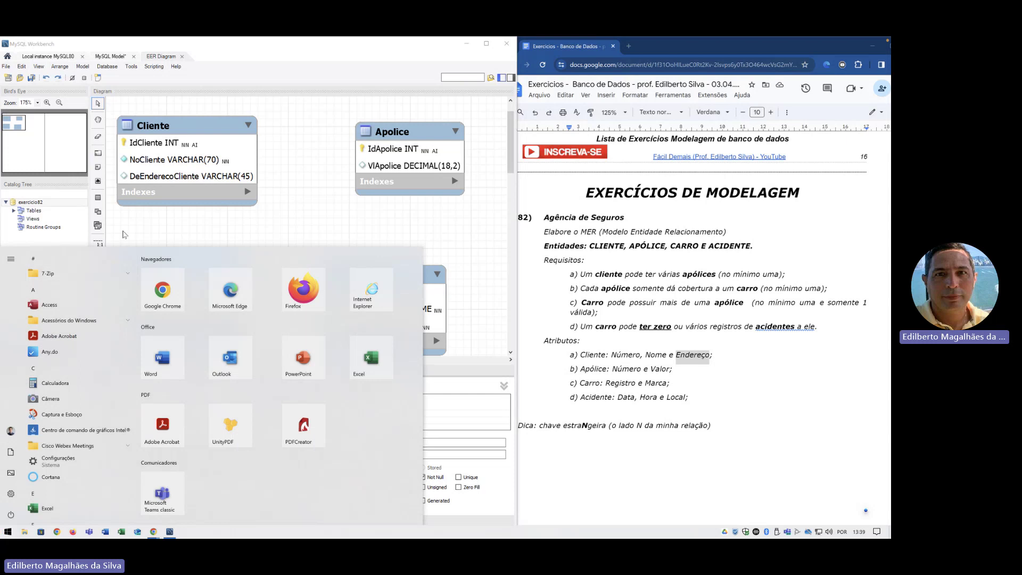
key("super")
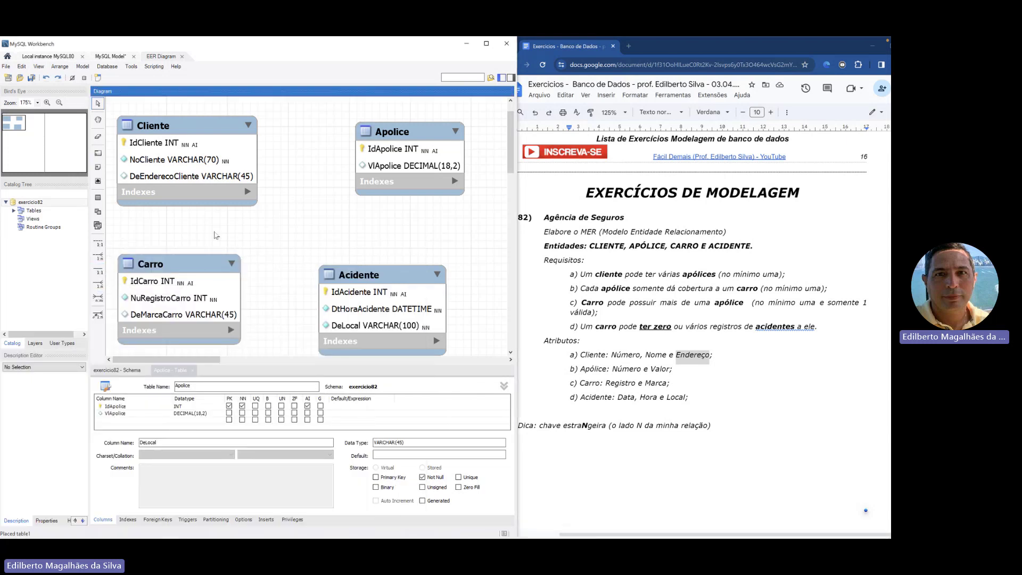
key("super")
key("super")
left_click(98, 271)
left_click(98, 256)
left_click(582, 274)
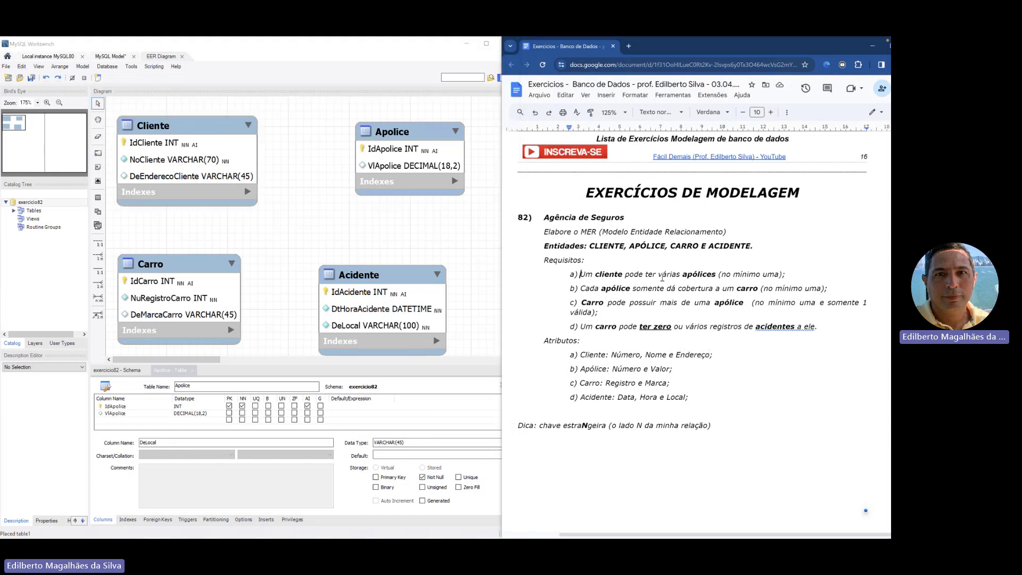
- Create a 1:n non-identifying relationship with Apolice as the foreign key table and Cliente as the referenced table
left_click(400, 191)
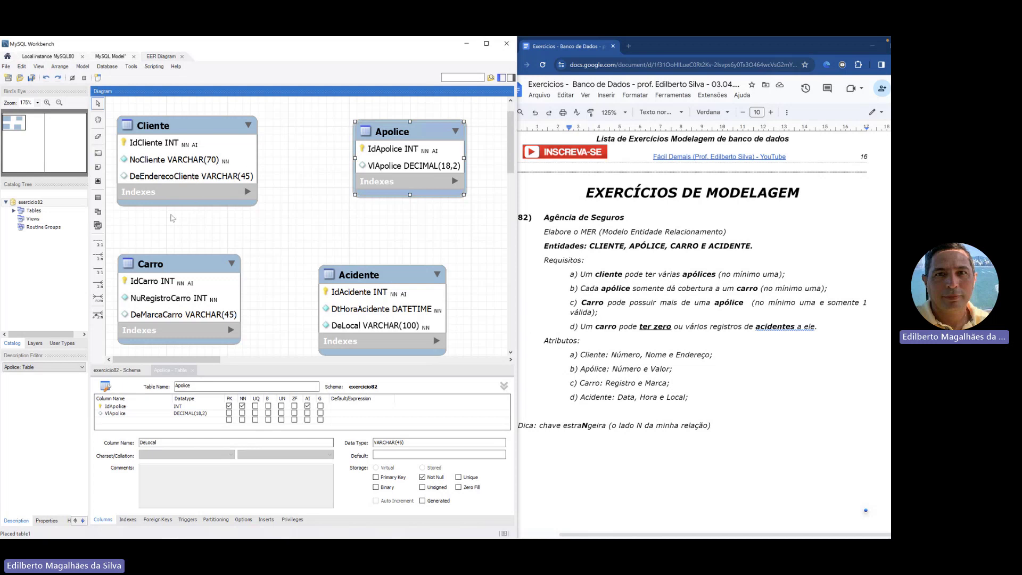
left_click(98, 256)
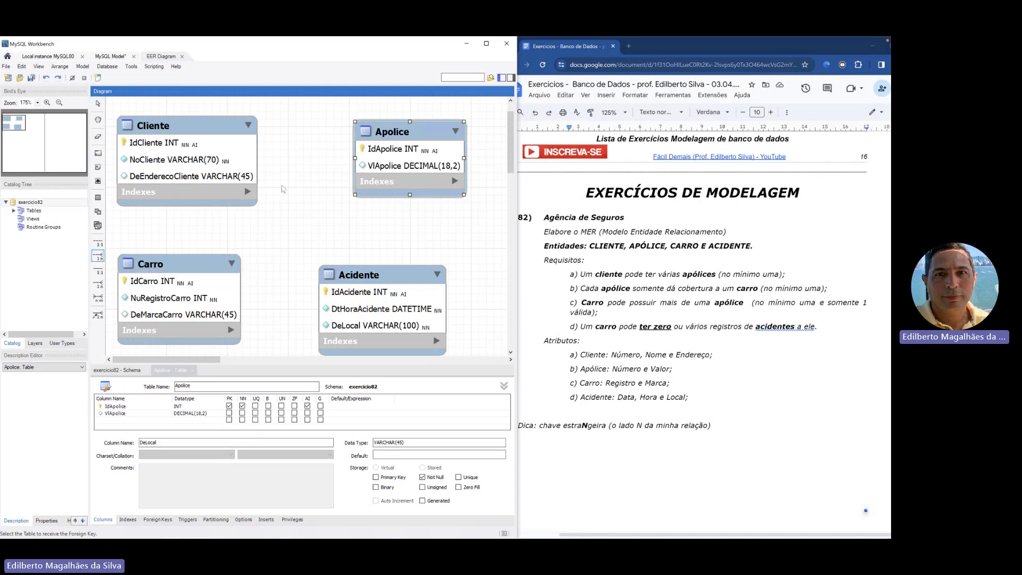
left_click(386, 155)
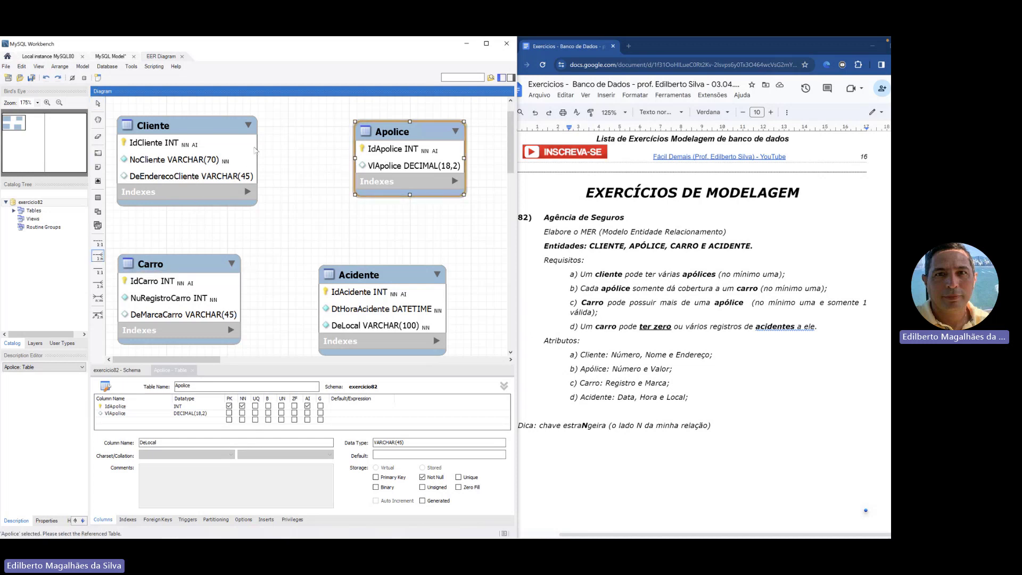
left_click(233, 152)
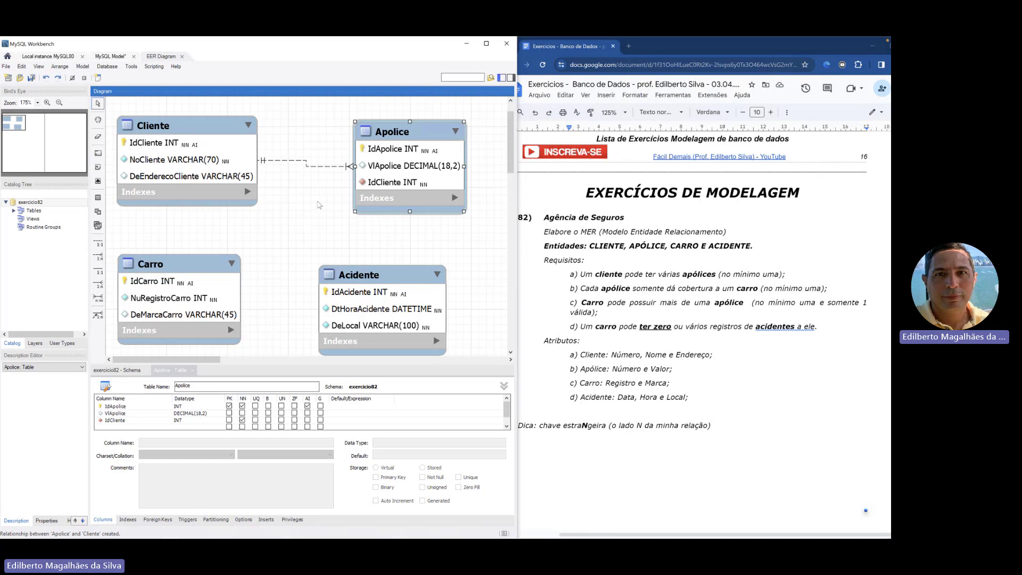
left_click(328, 192)
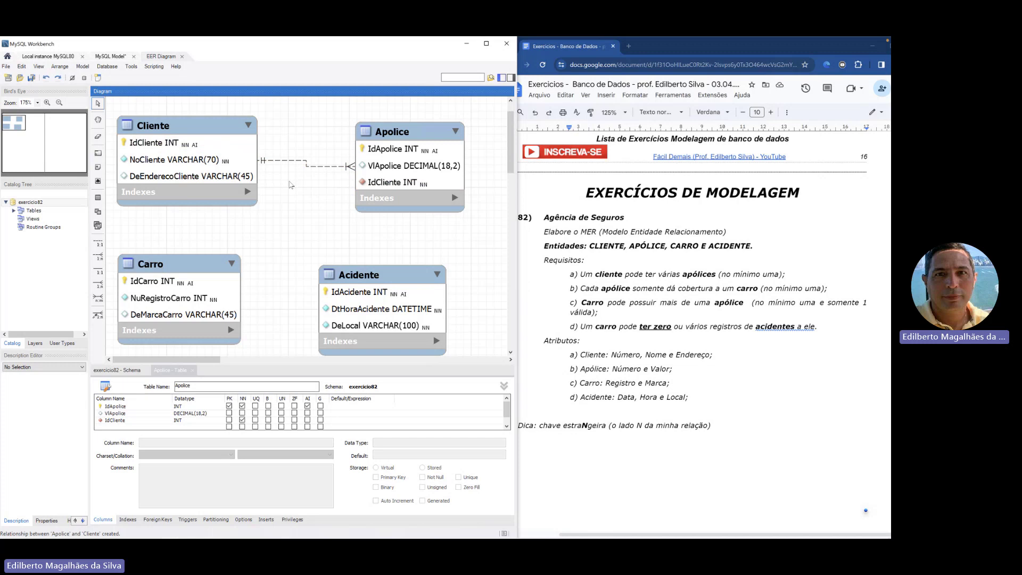
- Move the Apolice table slightly up and closer to Cliente so the relationship line between them runs straight
key("super")
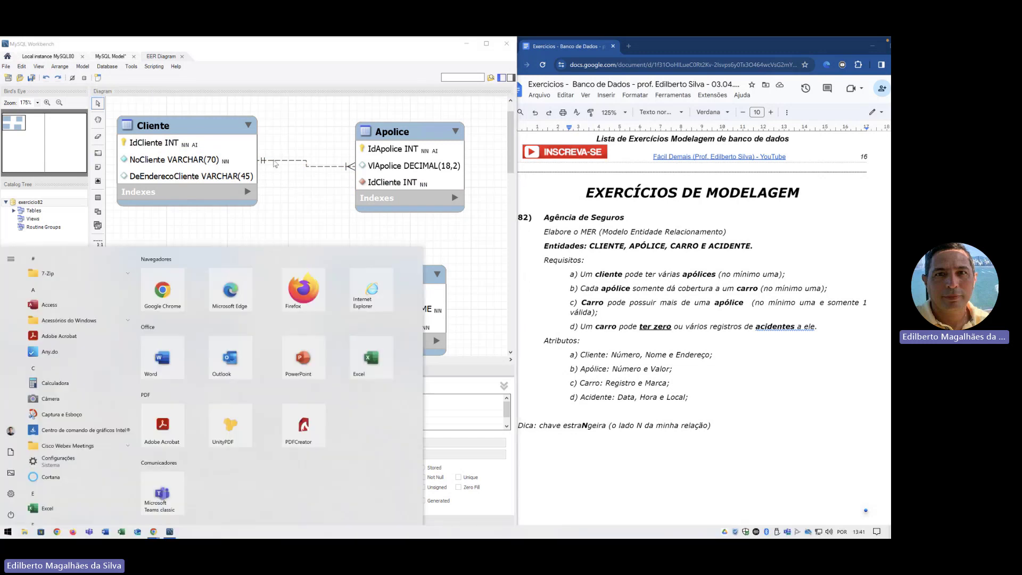
left_click(278, 189)
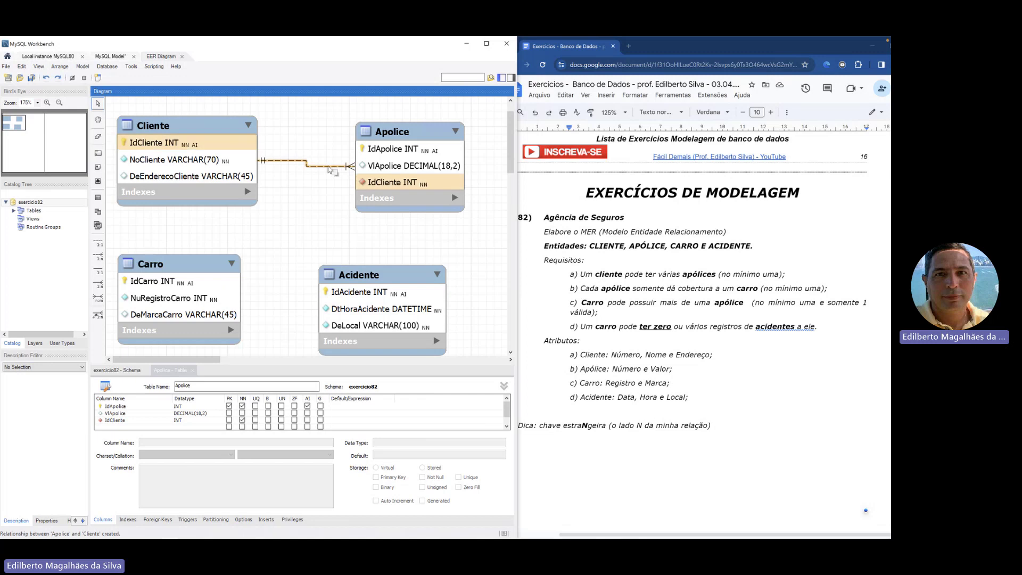
left_click(330, 168)
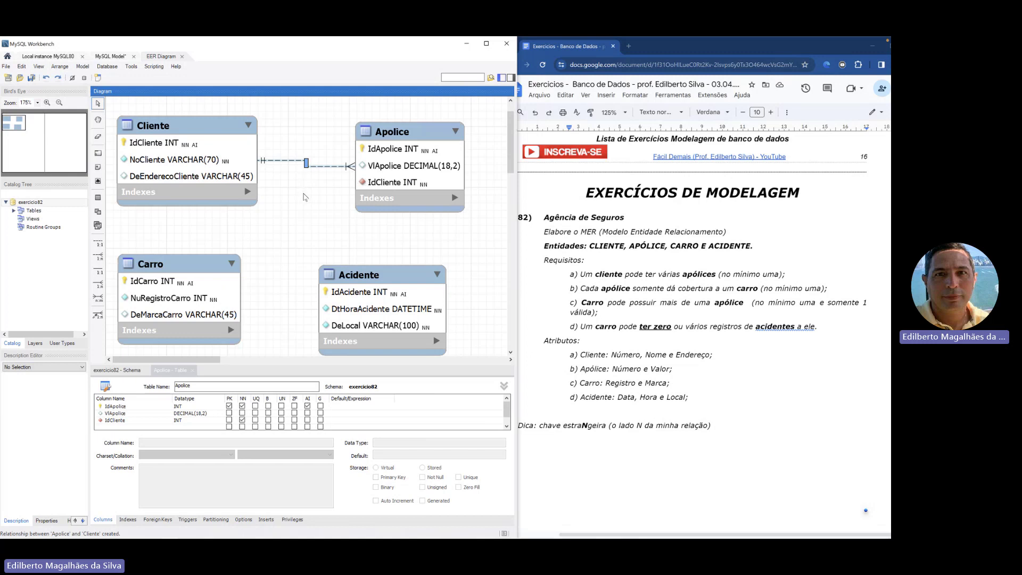
key("super")
left_click(320, 198)
left_click_drag(400, 131, 386, 124)
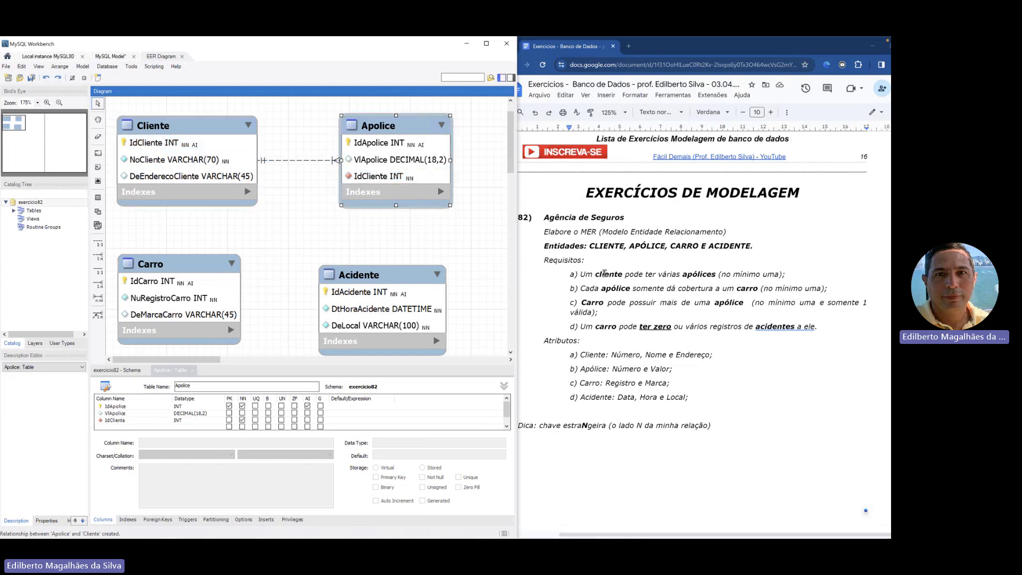
- Compare requirement a) about clients and their policies in the exercise document with the Cliente–Apolice relationship in the diagram
double_click(605, 273)
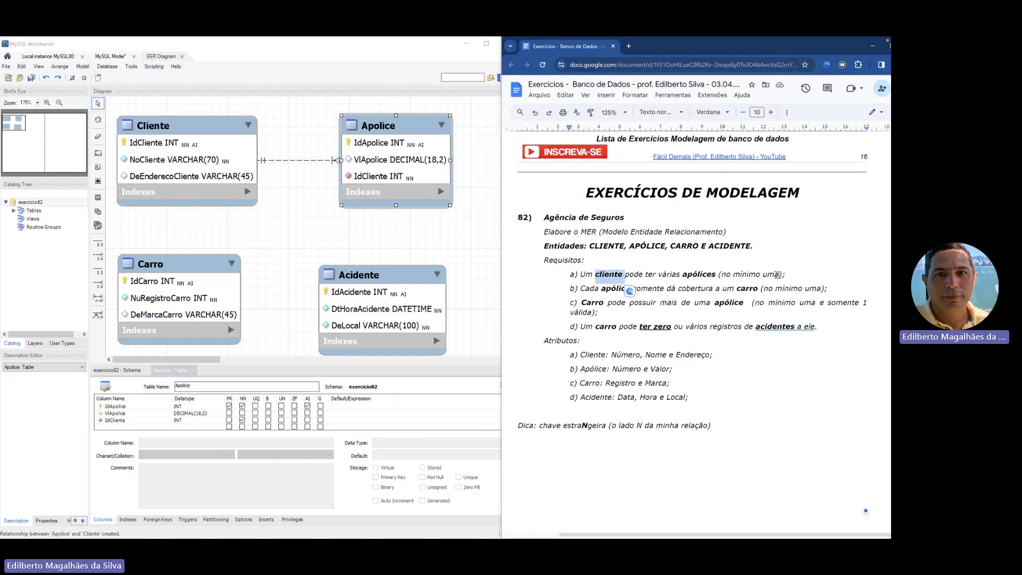
left_click_drag(785, 274, 672, 272)
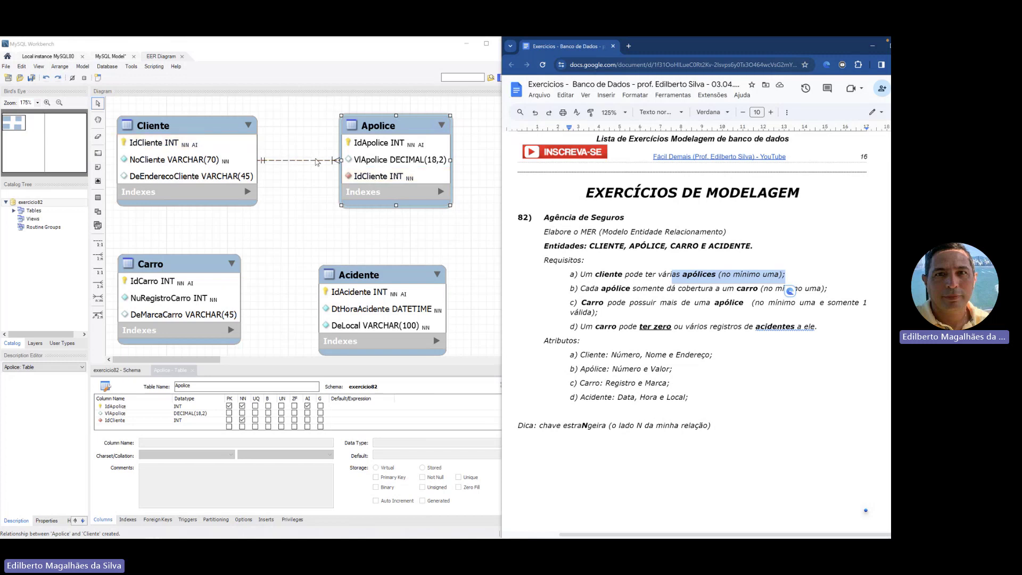
left_click(313, 162)
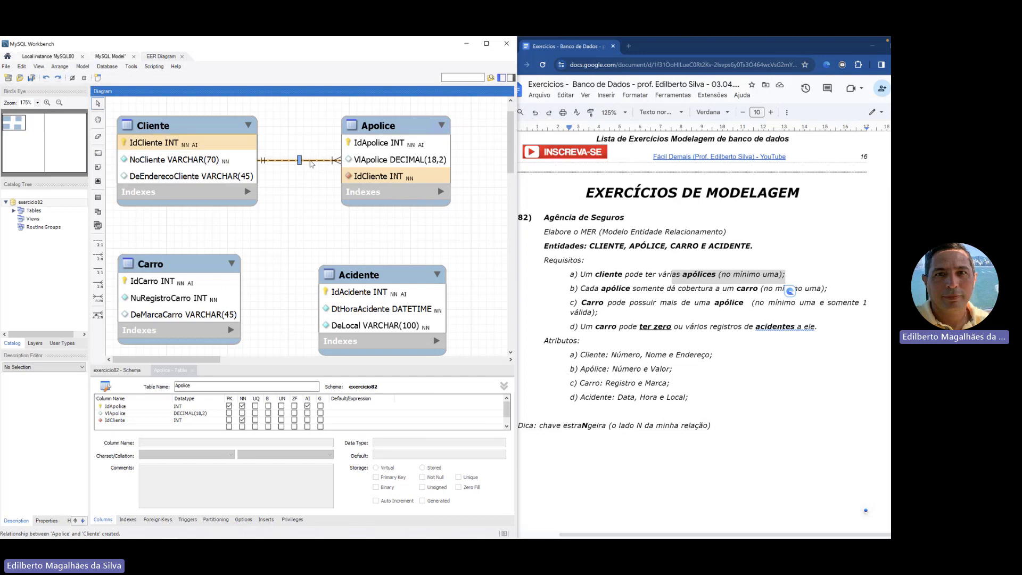
- Open the properties of the Cliente–Apolice relationship and review its caption settings alongside the Apolice table's columns
double_click(312, 164)
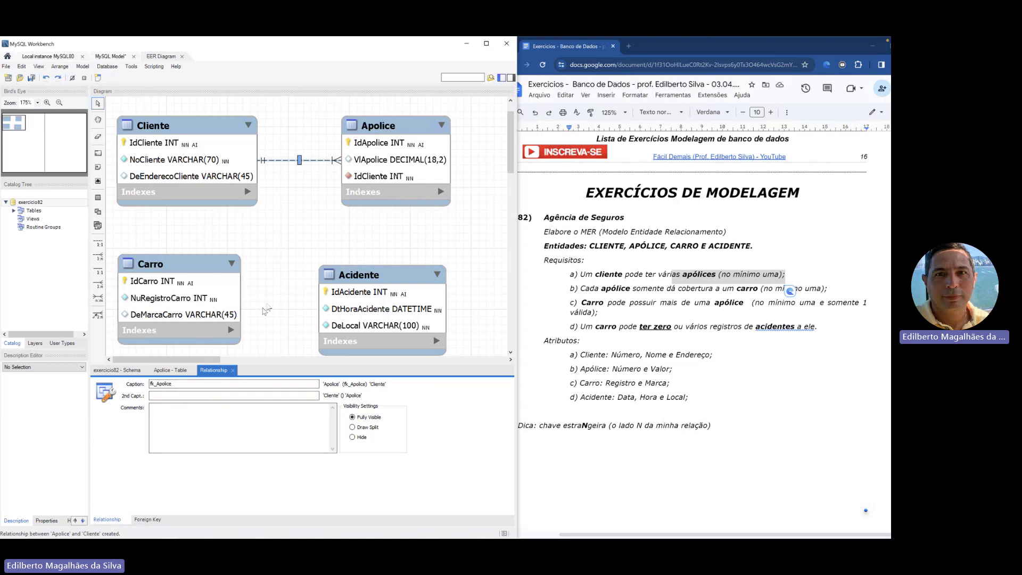
left_click(283, 162)
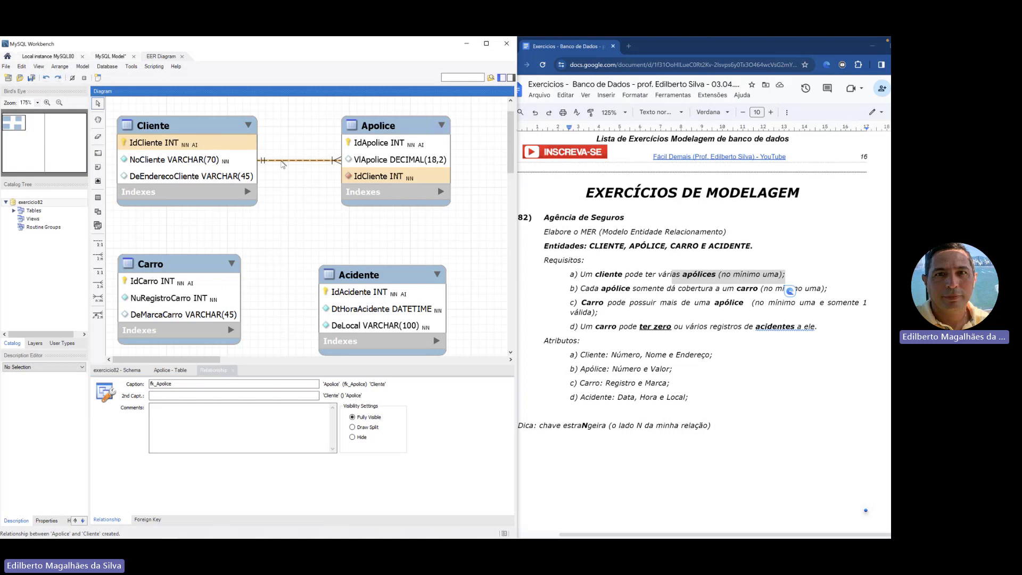
left_click(165, 371)
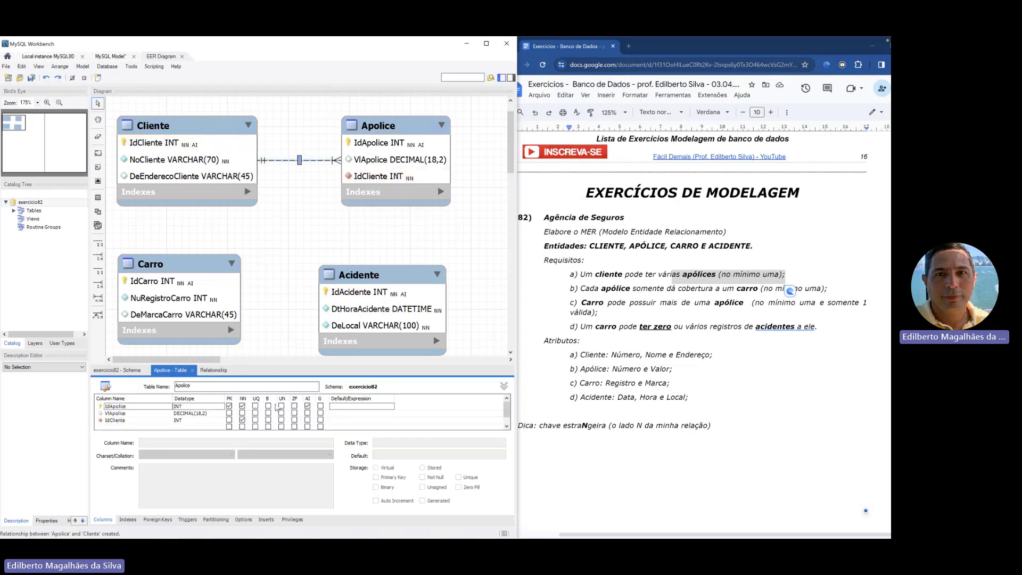
left_click(214, 371)
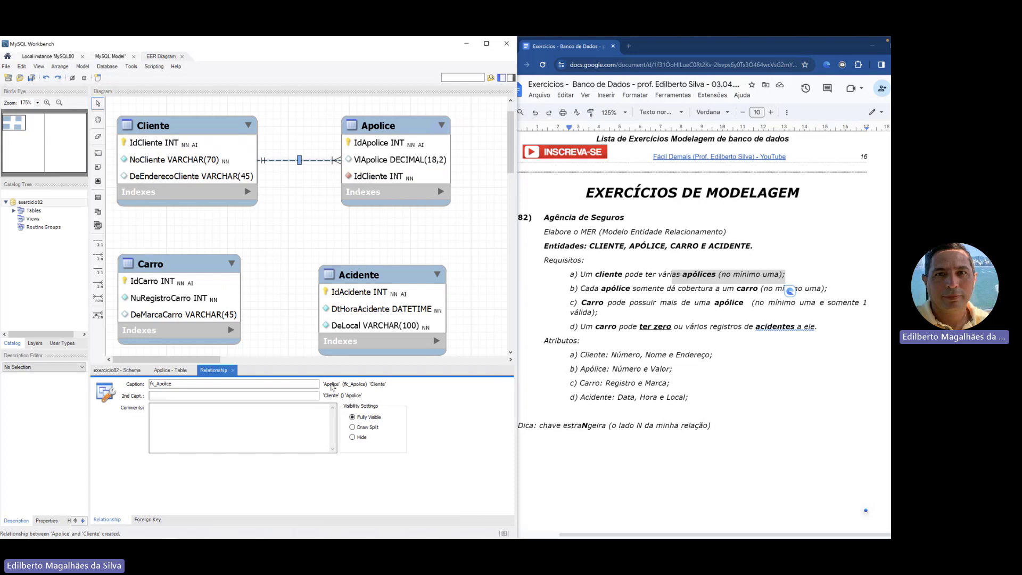
left_click(268, 394)
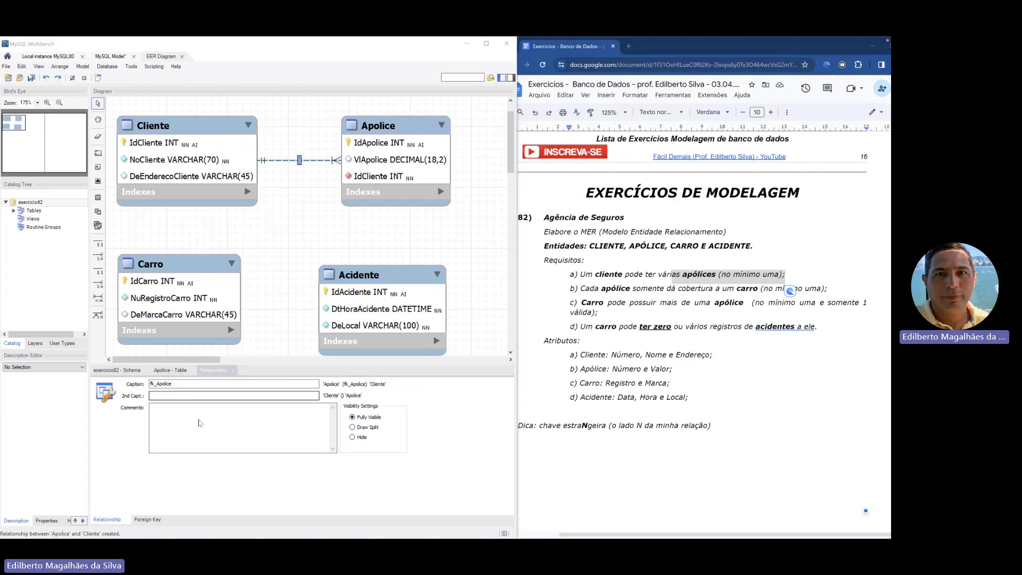
key("super")
left_click(462, 408)
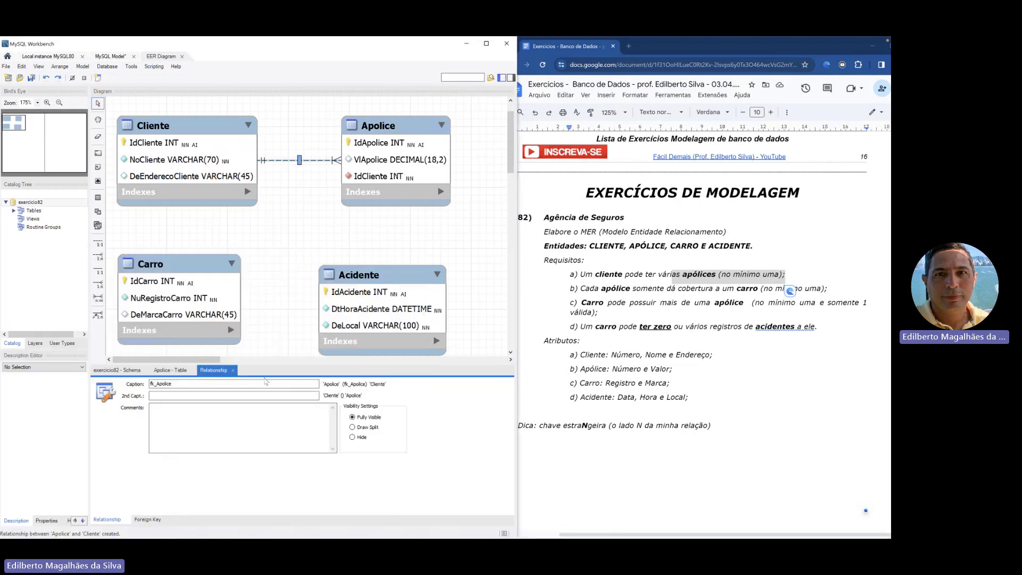
- Show the foreign key settings of the Cliente–Apolice relationship and examine its cardinality, mandatory and identifying options
left_click(147, 520)
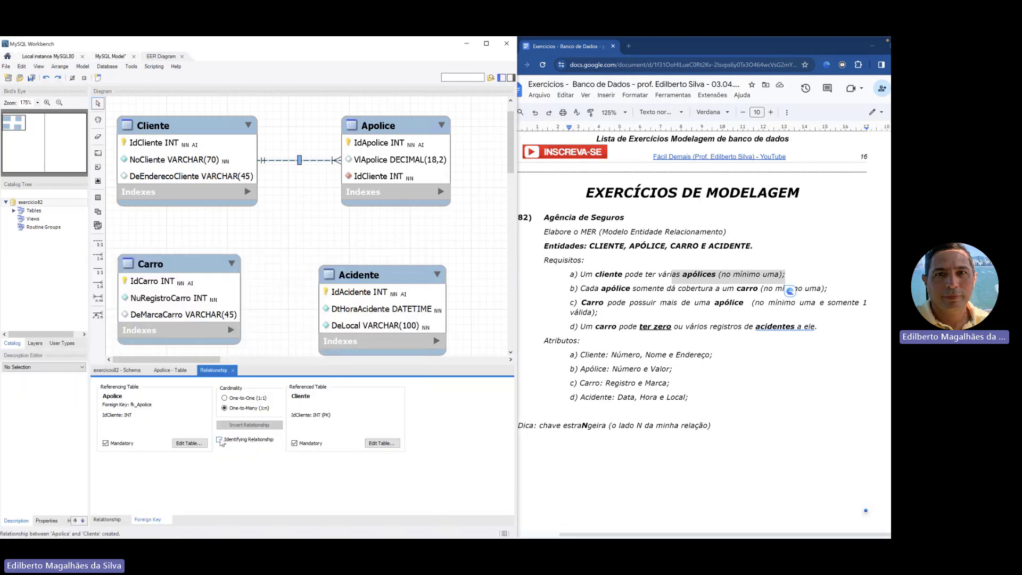
scroll(277, 318, "up", 1)
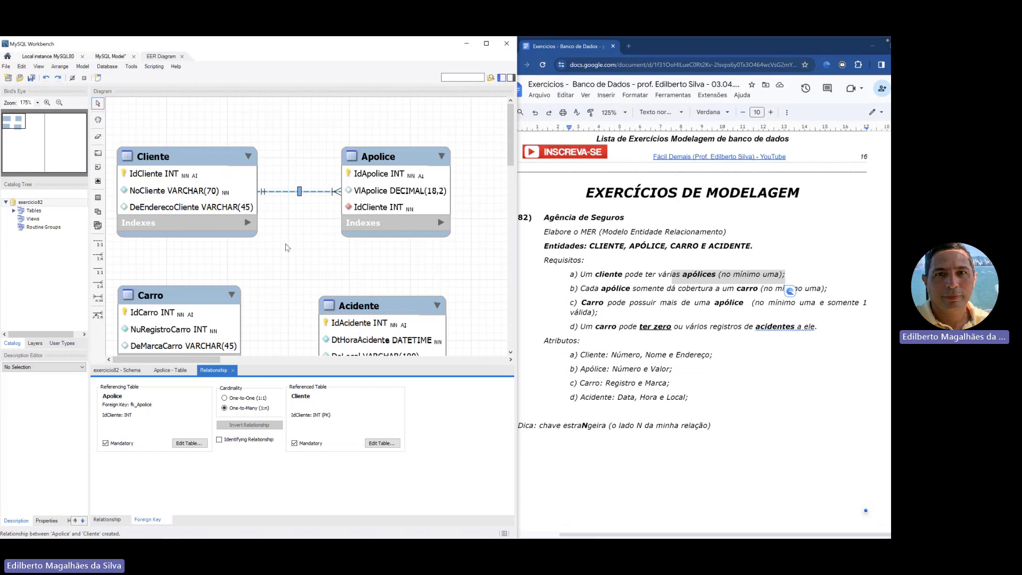
key("super")
left_click(282, 290)
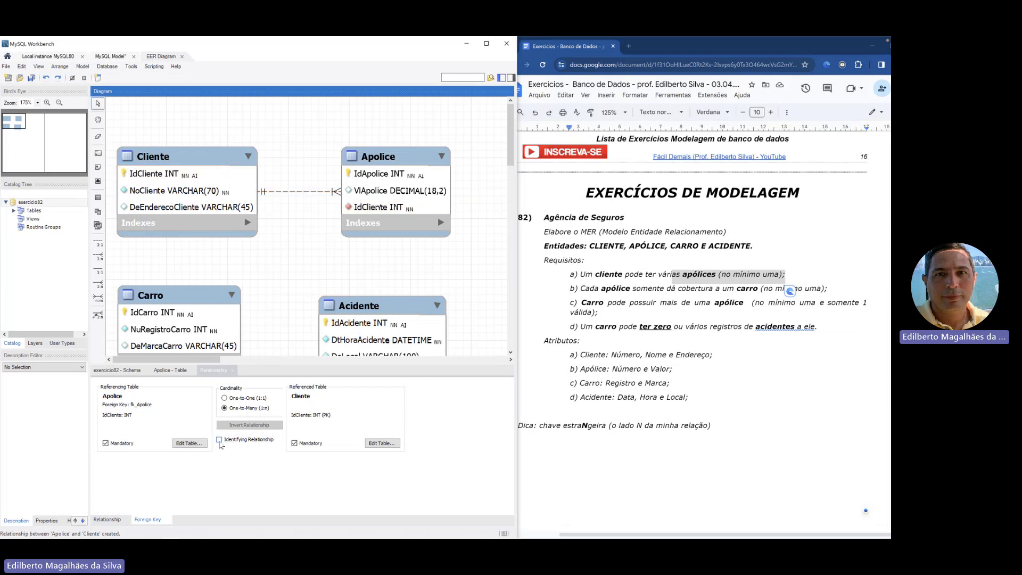
- Turn the Cliente–Apolice relationship into an identifying relationship
left_click(220, 440)
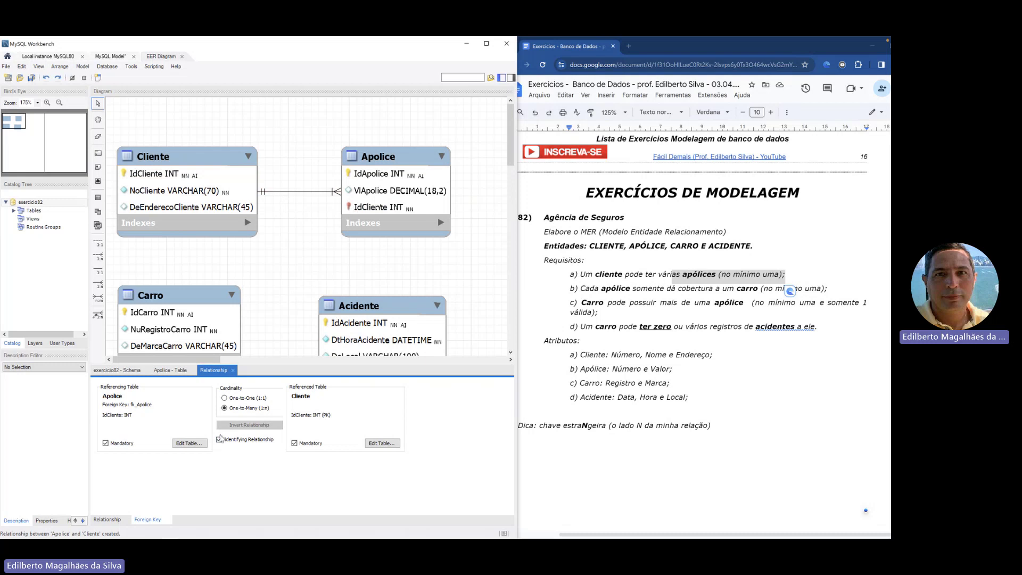
left_click(219, 439)
left_click(219, 439)
key("super")
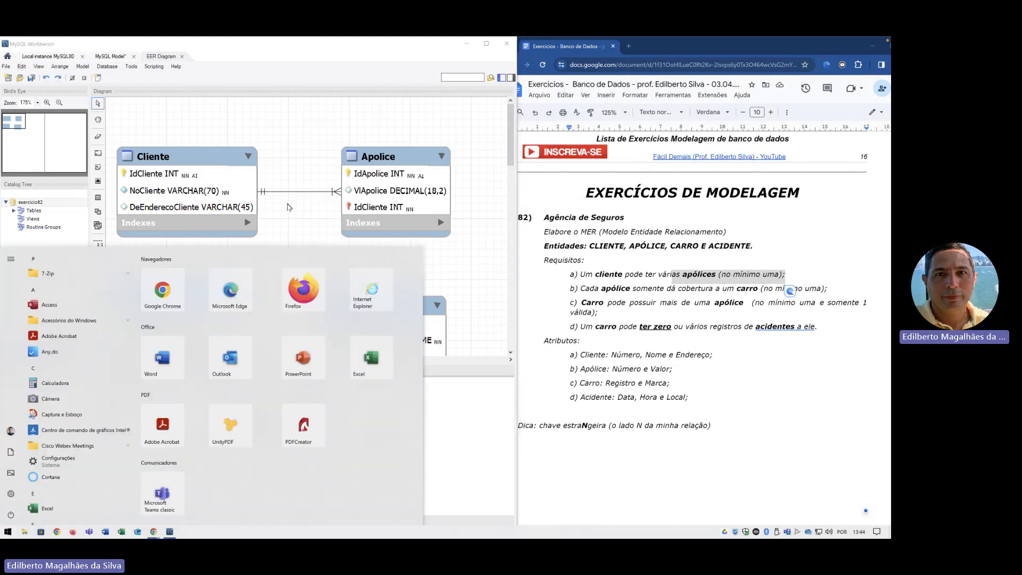
left_click(288, 204)
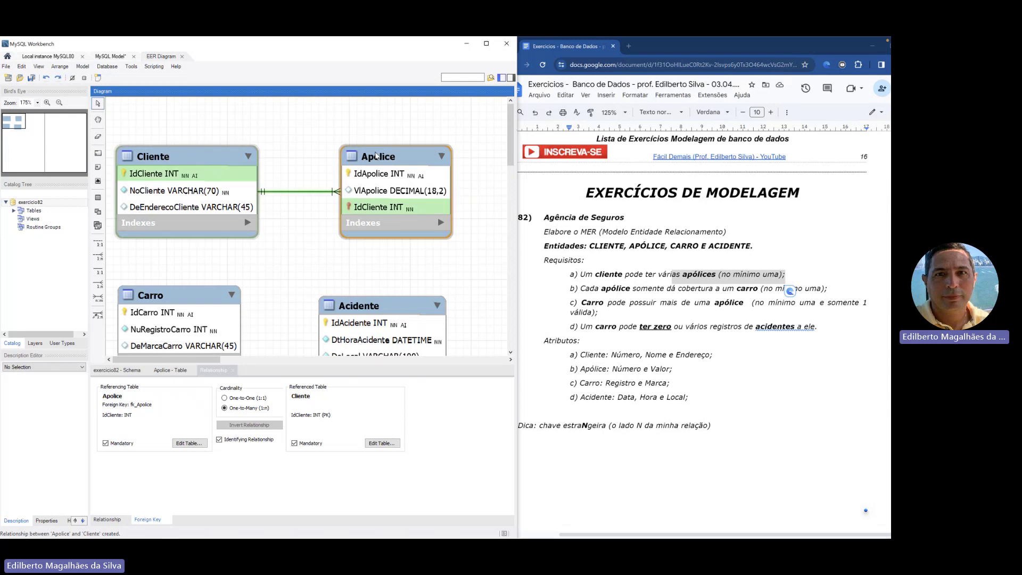
- Open the Apolice table's columns and remove IdApolice from the primary key, leaving IdCliente as the key
double_click(376, 155)
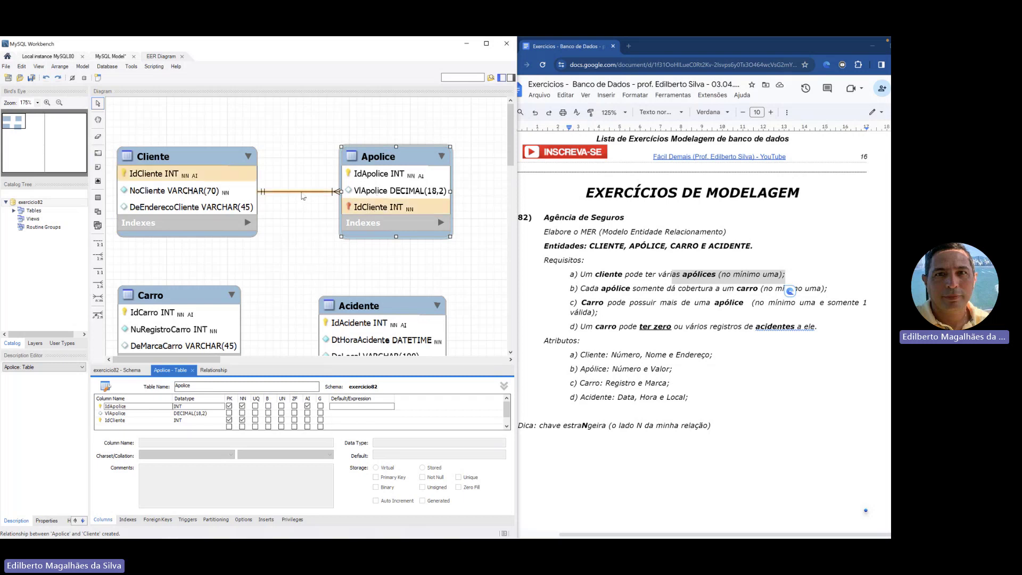
left_click(302, 191)
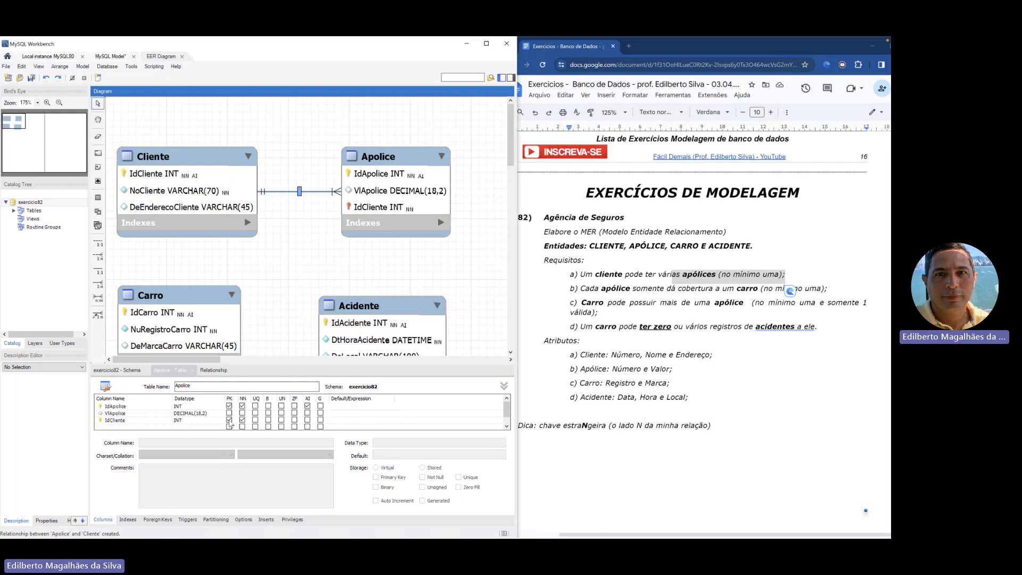
left_click(229, 405)
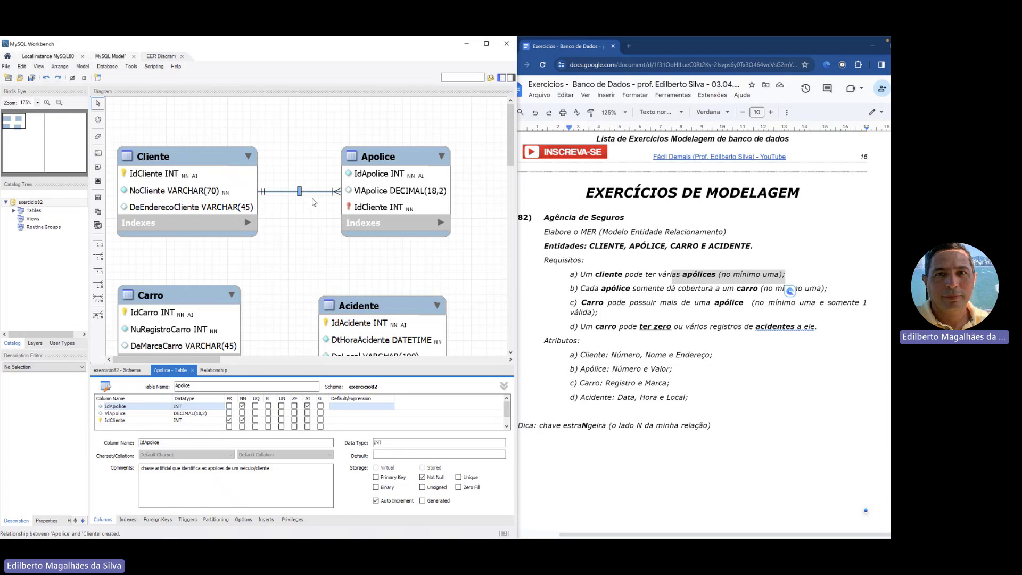
- Set the Cliente–Apolice relationship back to non-identifying
double_click(314, 191)
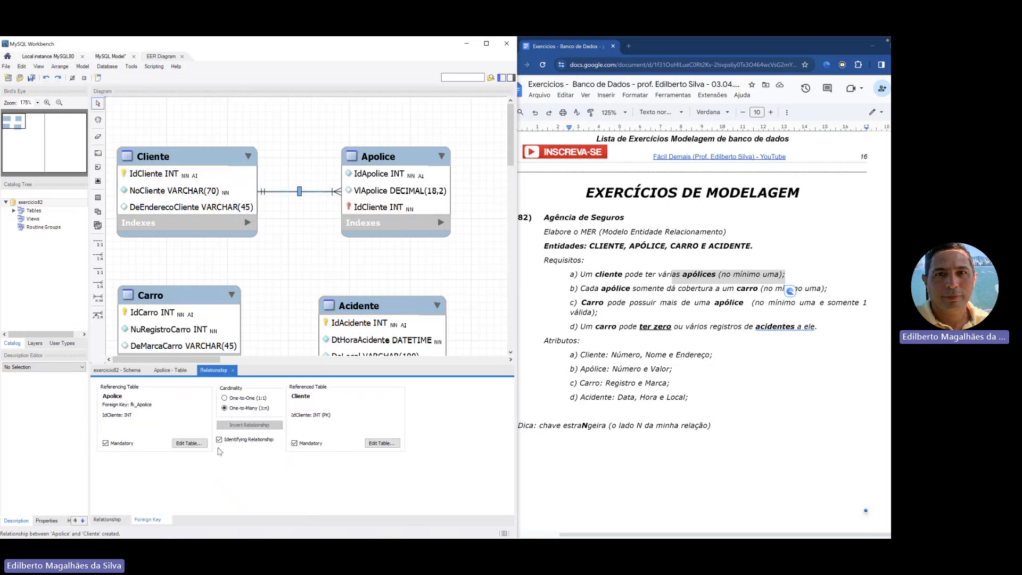
left_click(220, 440)
left_click(315, 214)
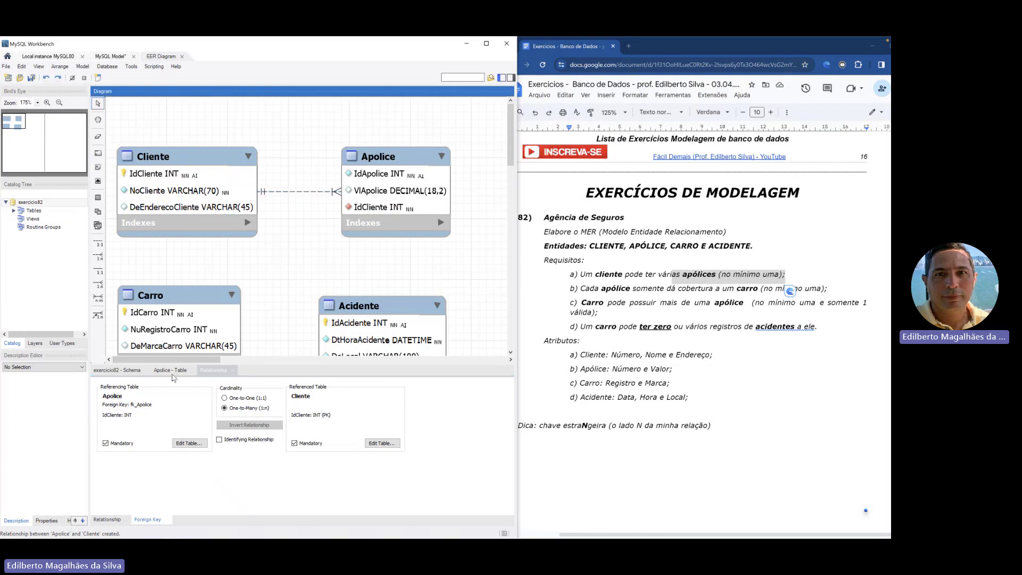
- Mark IdApolice as the primary key of the Apolice table again
left_click(172, 371)
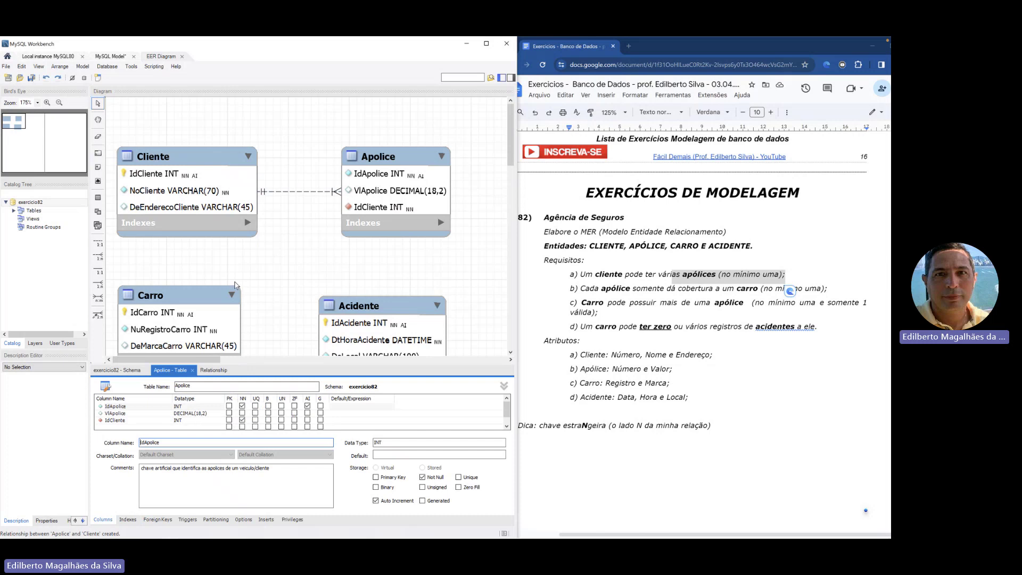
left_click(375, 164)
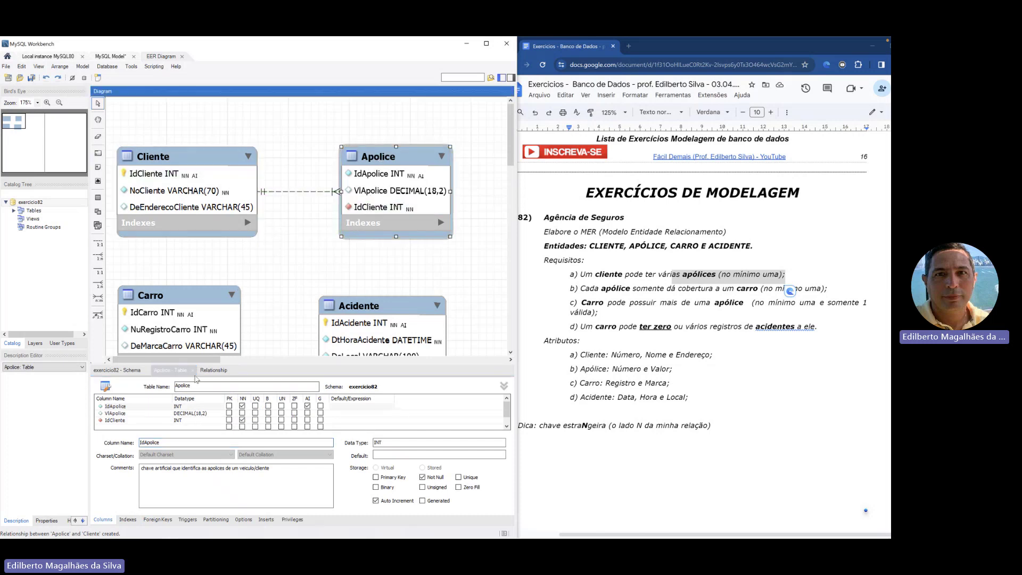
left_click(229, 406)
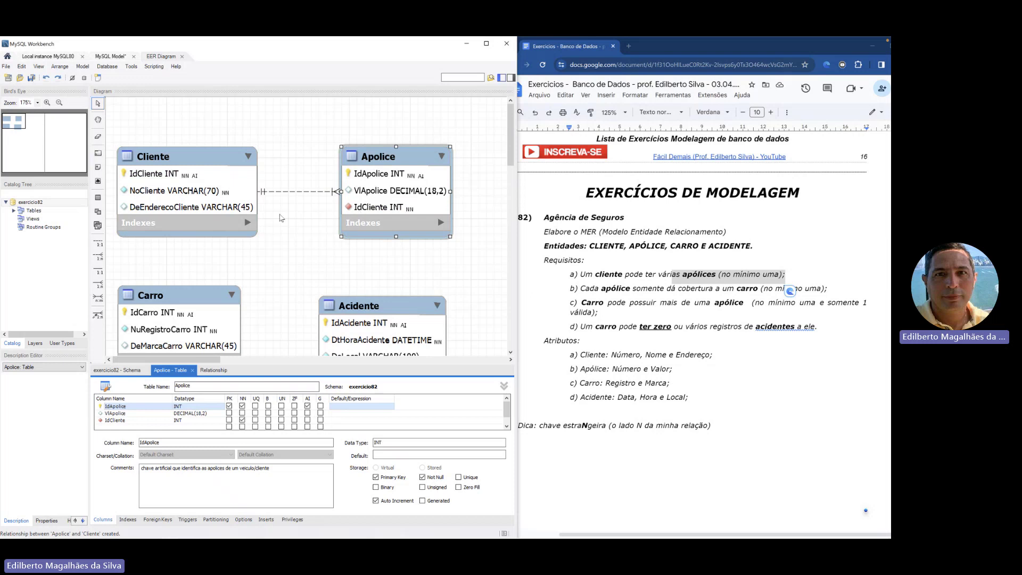
left_click(281, 218)
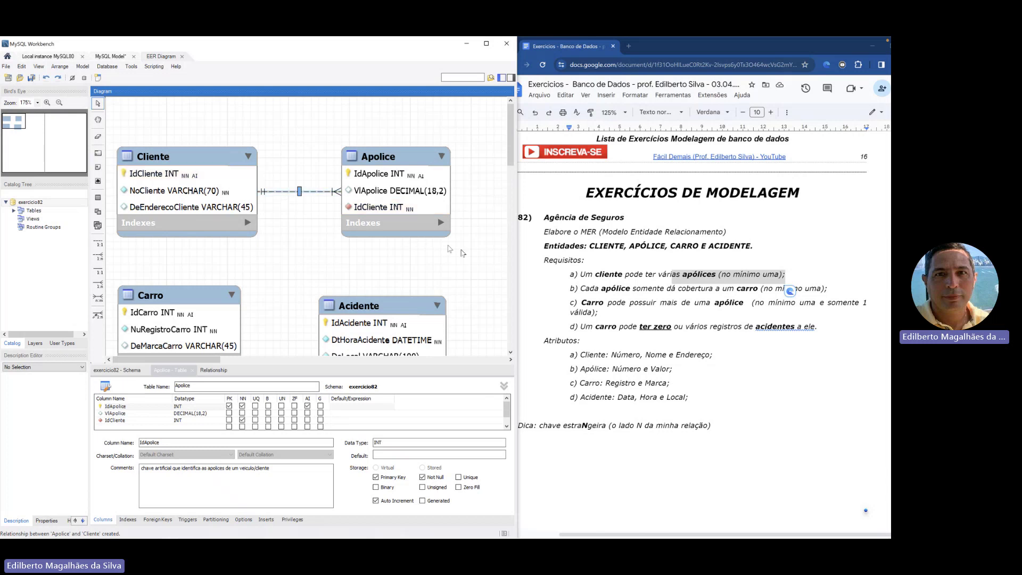
- Read requirements b) and c) about policies and cars in the exercise document, comparing them with the Apolice and Carro tables
scroll(588, 291, "right", 1)
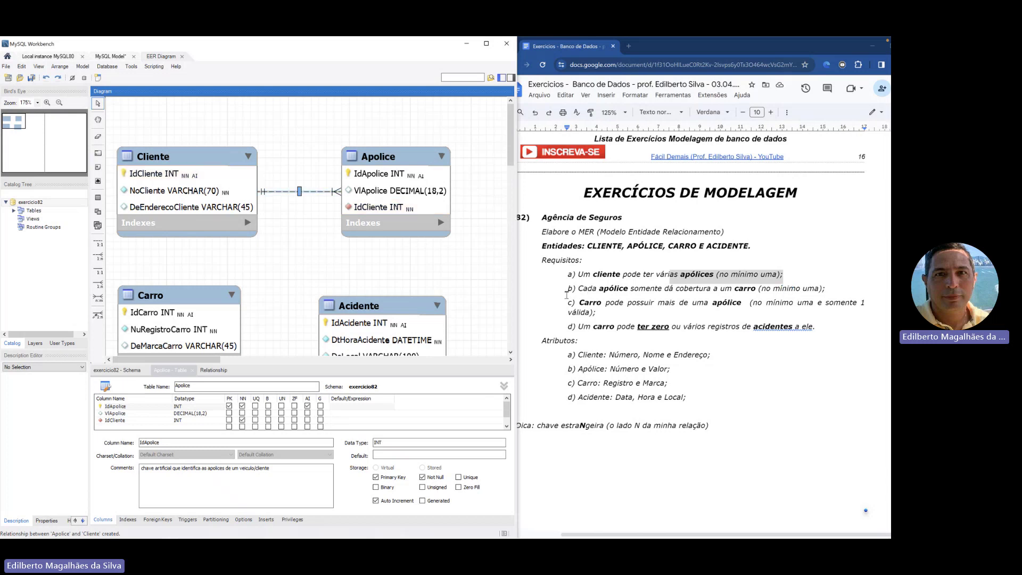
left_click(675, 296)
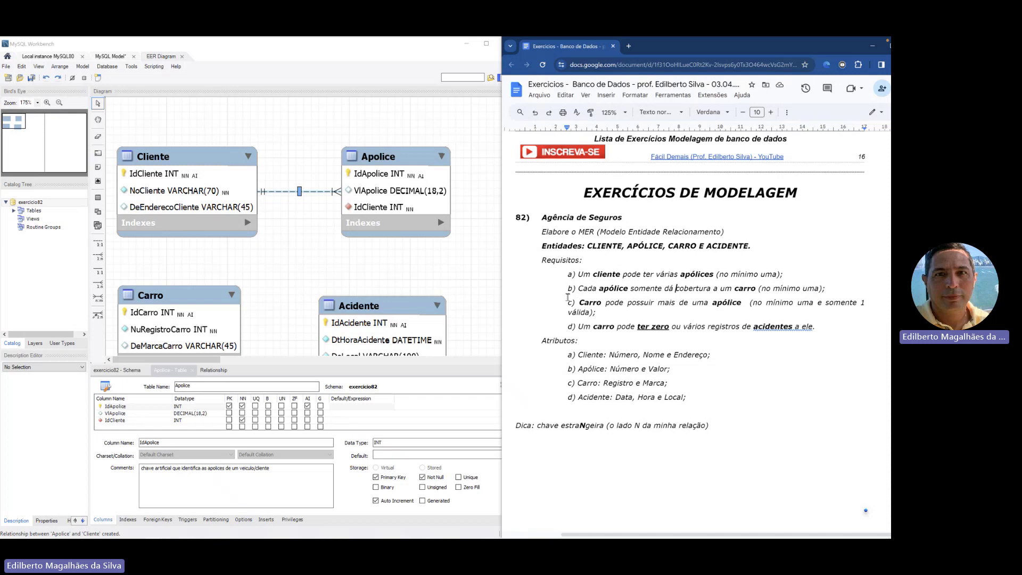
key("super")
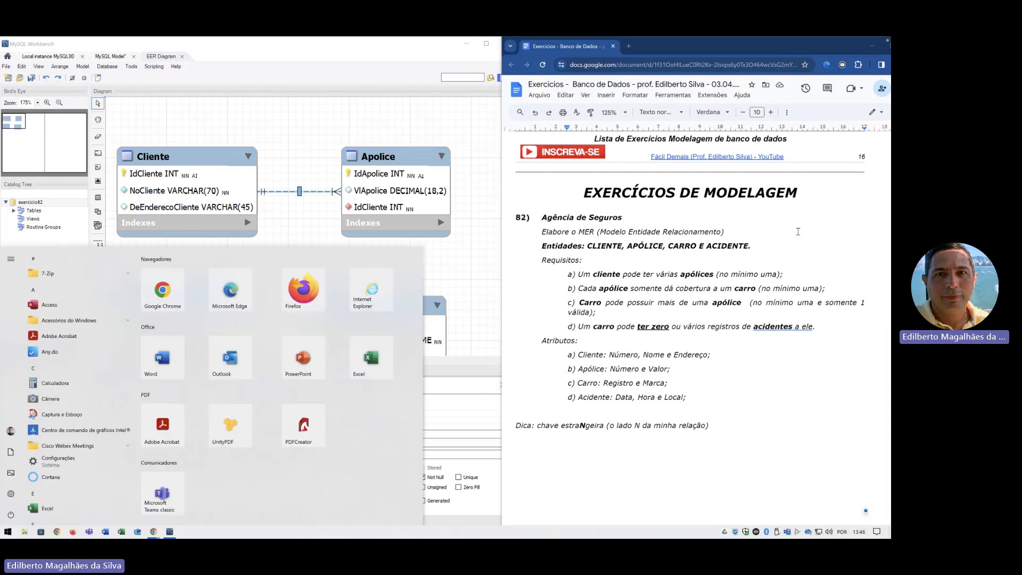
key("super")
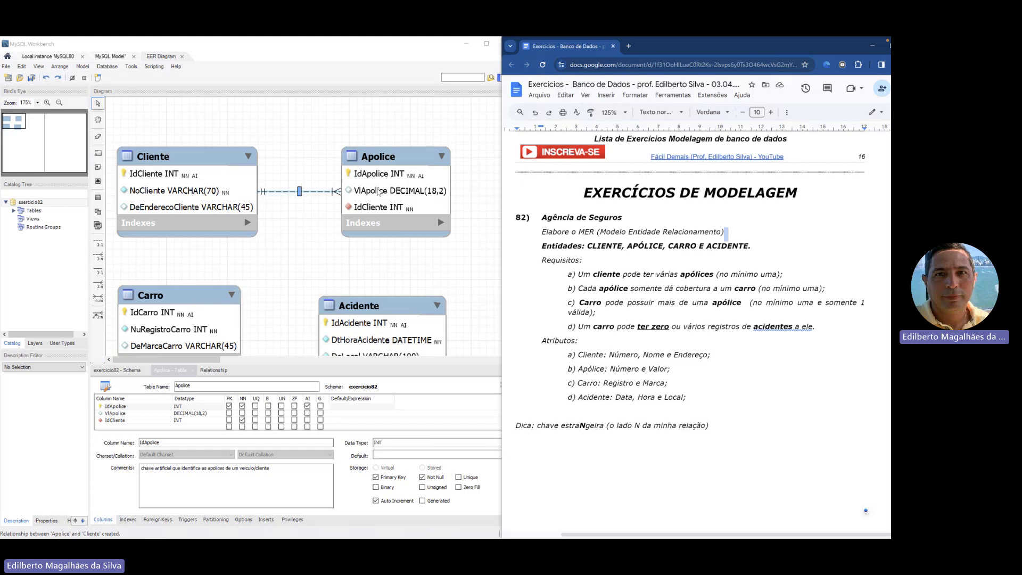
left_click(598, 289)
left_click_drag(578, 302, 743, 302)
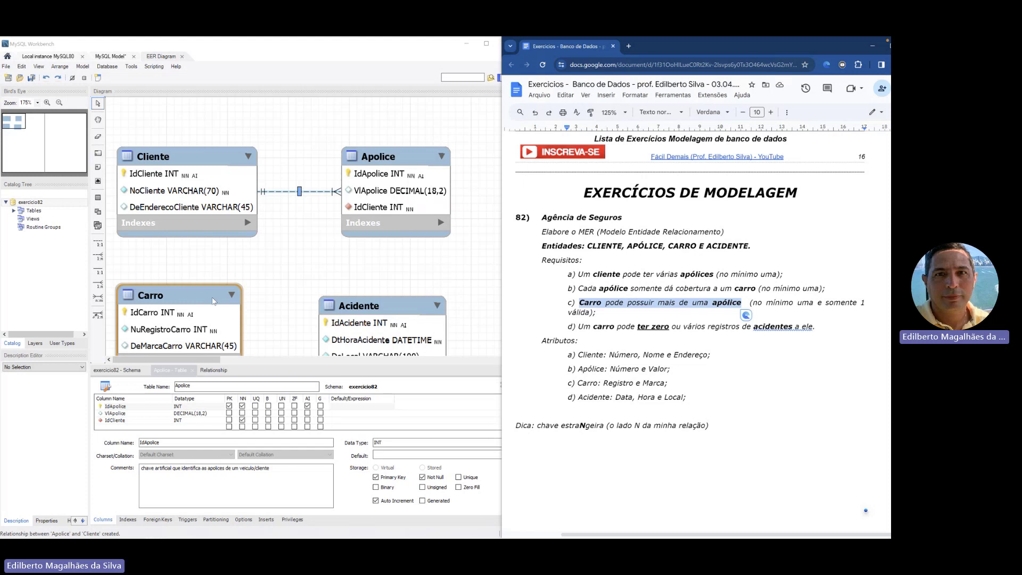
left_click_drag(579, 288, 756, 288)
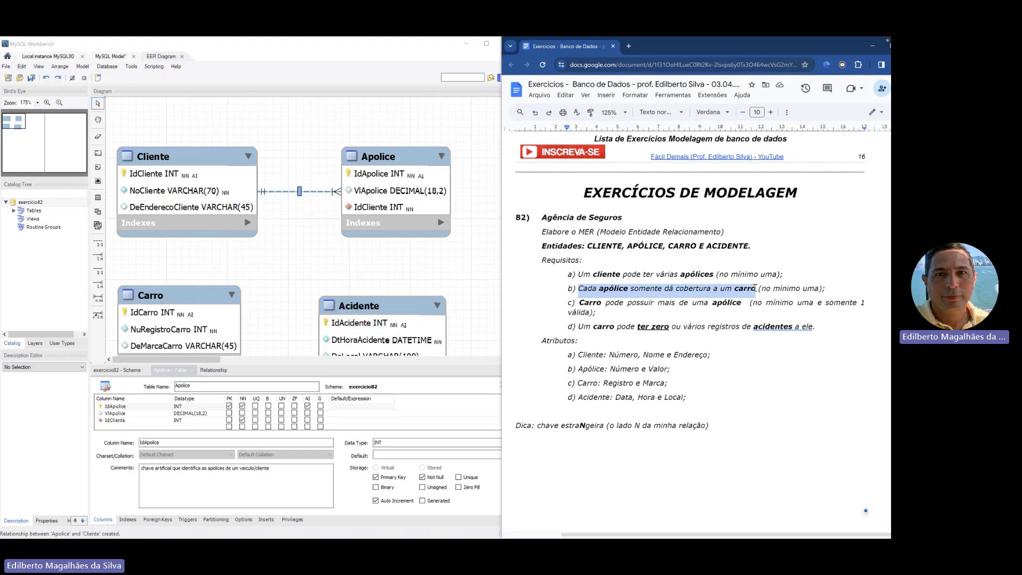
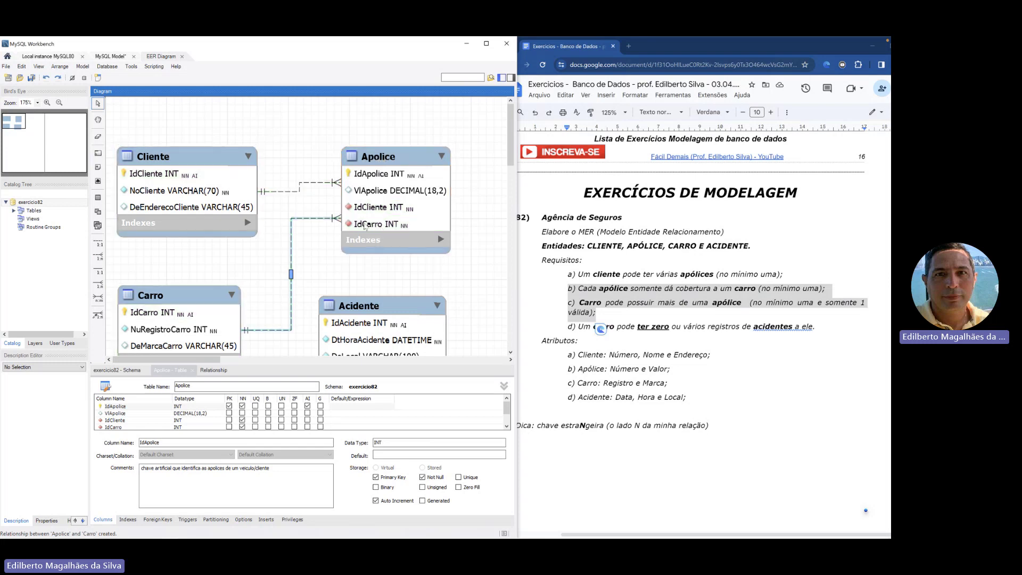
- Read the exercise's hint about the foreign key on the N side and check it against the Carro–Apolice relationship
left_click(592, 425)
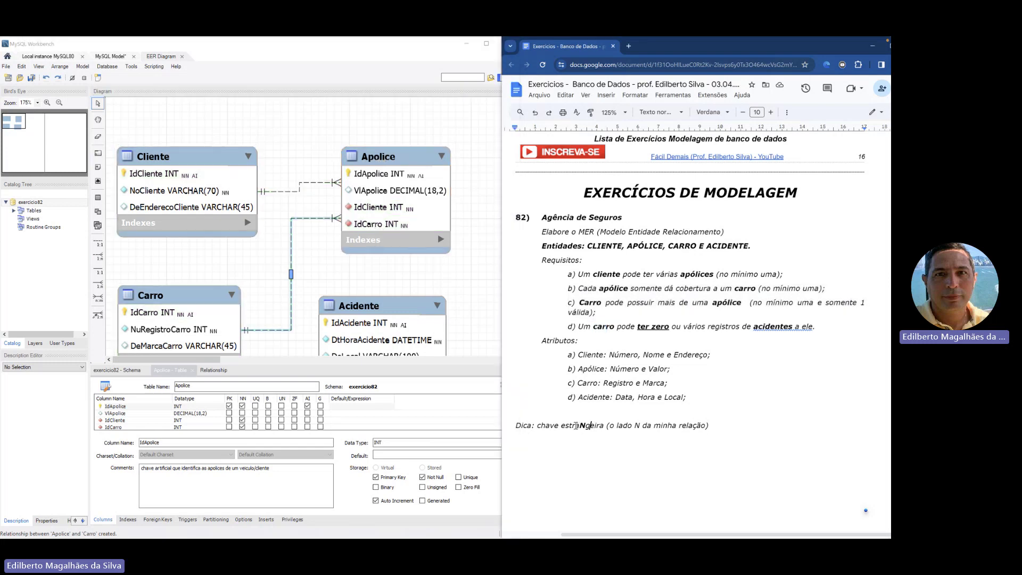
left_click_drag(594, 426, 600, 426)
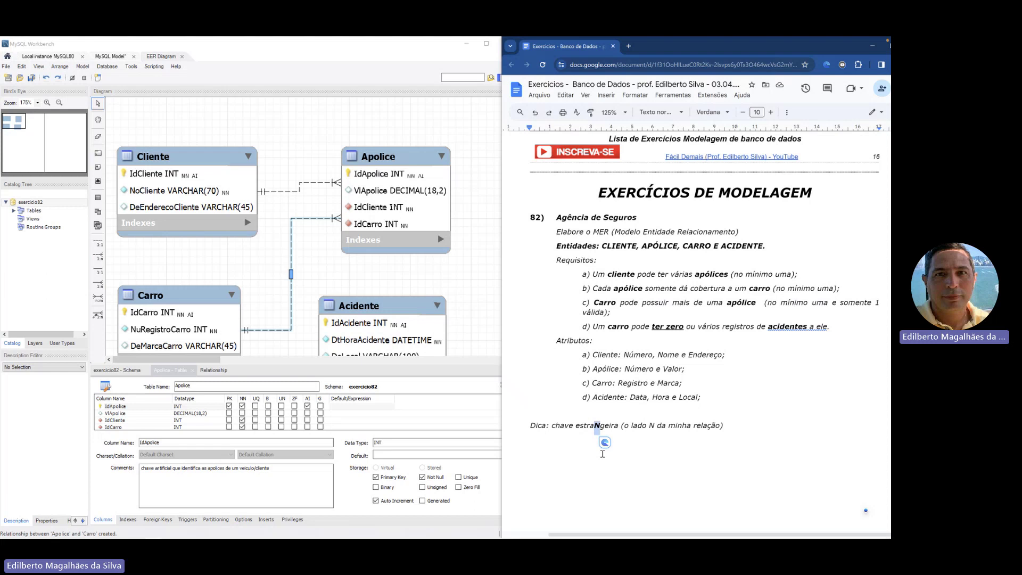
scroll(602, 453, "right", 1)
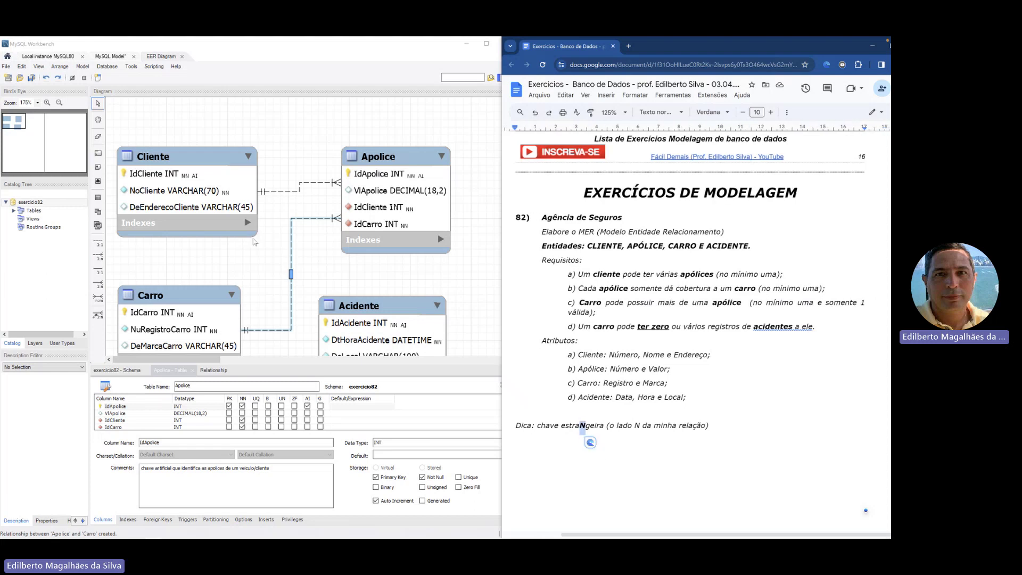
scroll(249, 223, "down", 1)
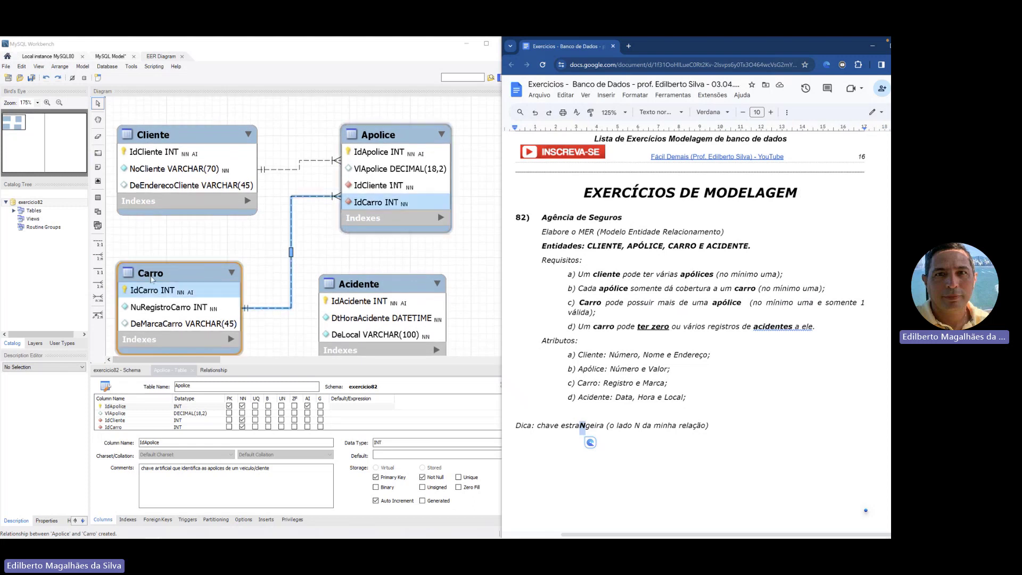
left_click(292, 215)
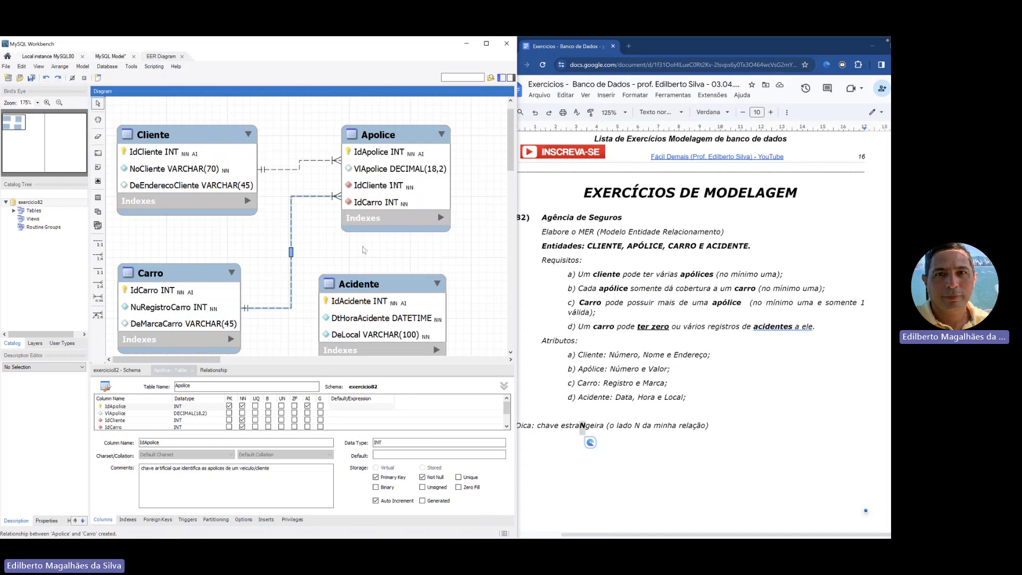
- Bring the Carro and Acidente tables fully into view and highlight requirement d) about a car's accident records in the exercise document
scroll(363, 249, "down", 1)
scroll(364, 249, "down", 2)
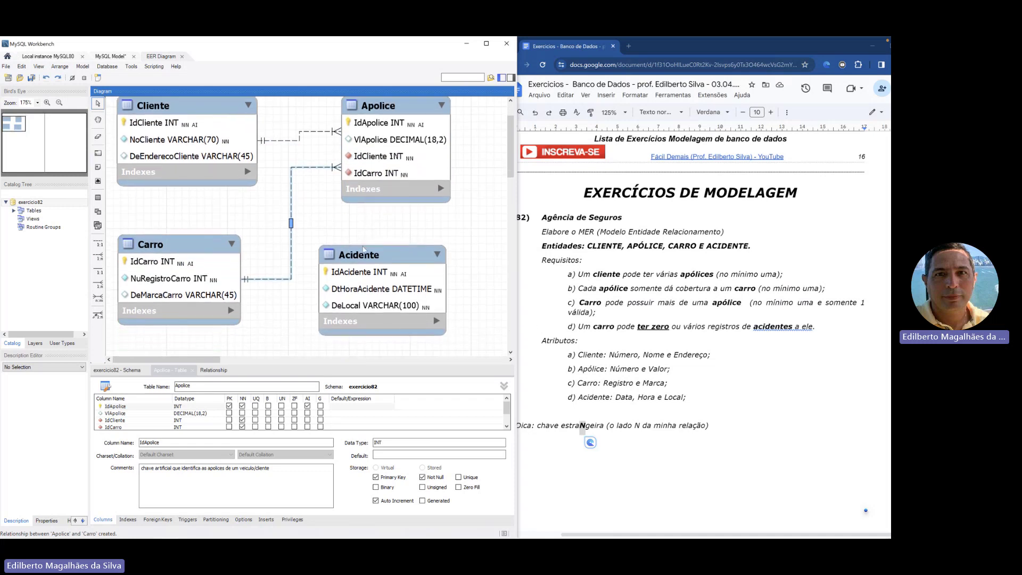
left_click_drag(580, 326, 815, 327)
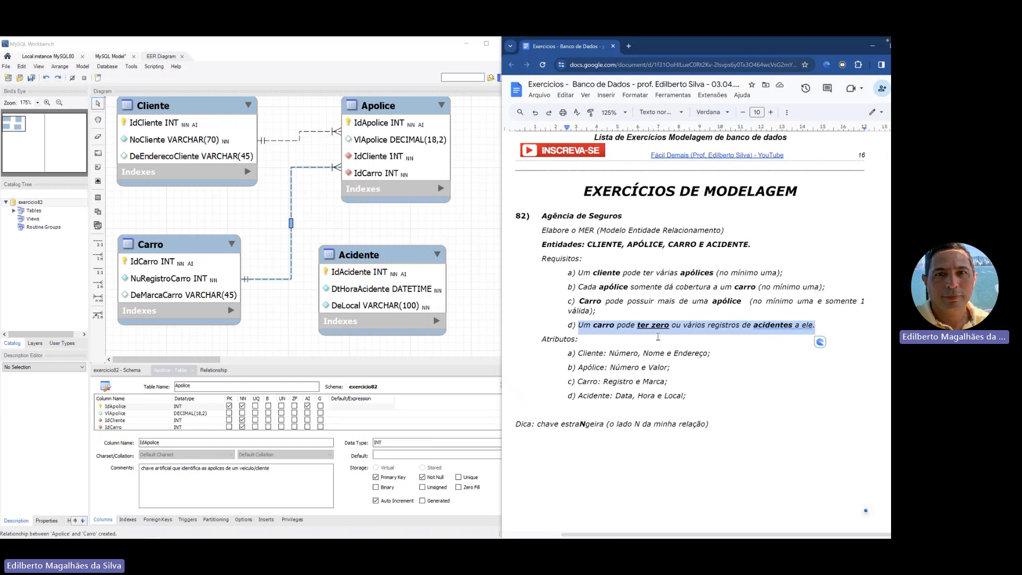
- Create a 1:n non-identifying relationship from Acidente to Carro and align the Acidente table level with the Carro table
left_click(190, 248)
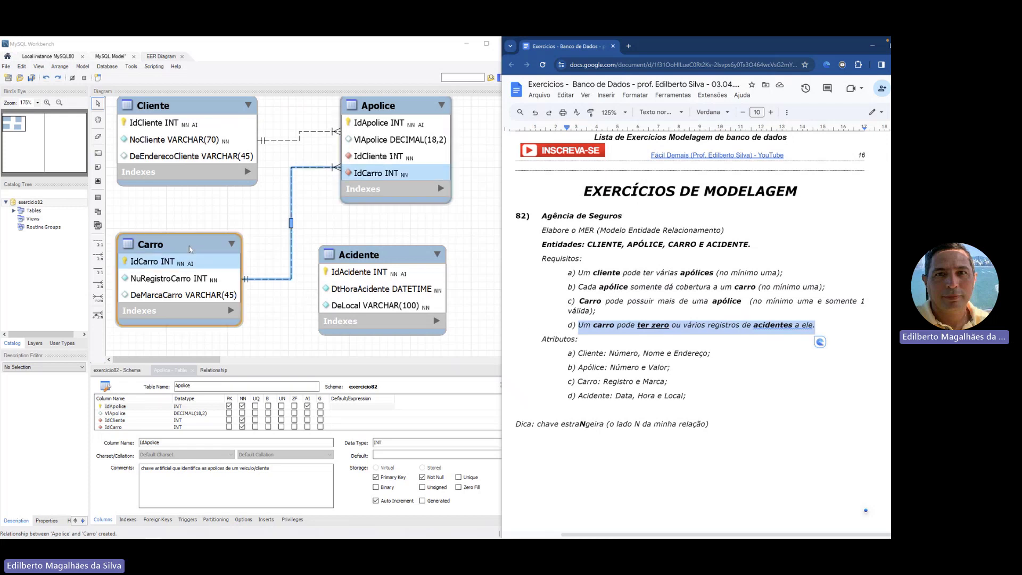
left_click(343, 259)
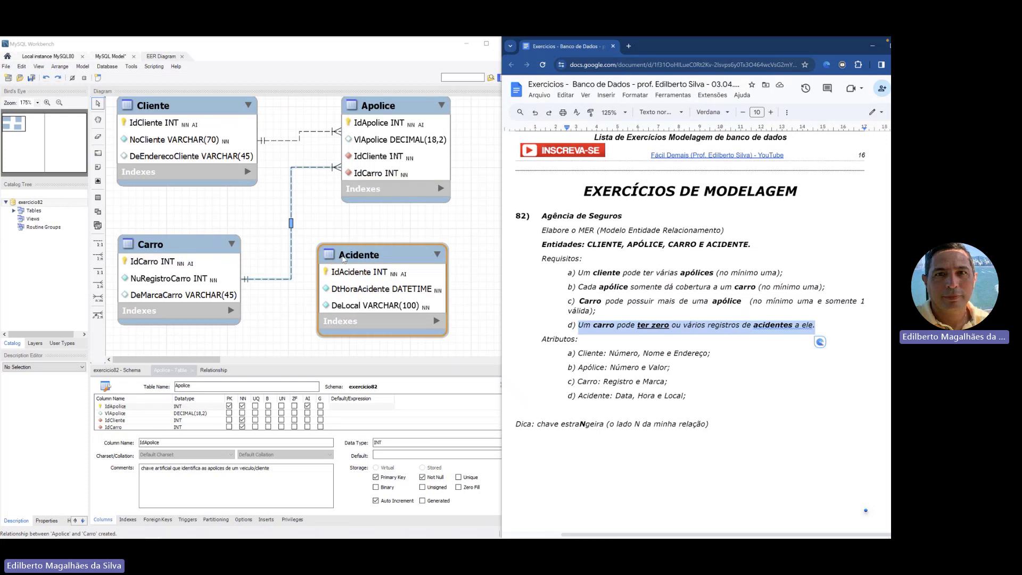
left_click_drag(360, 259, 374, 262)
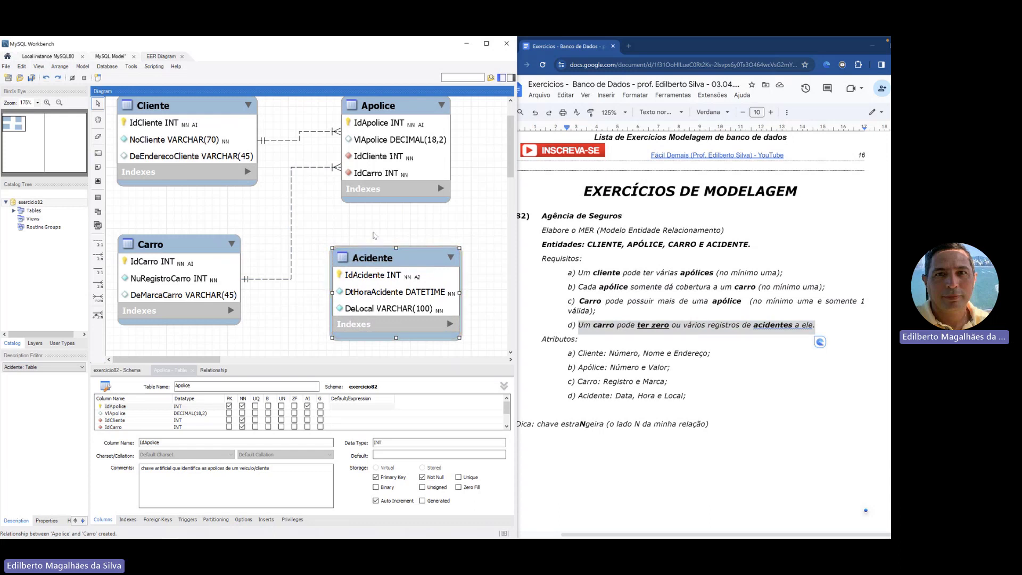
left_click(375, 237)
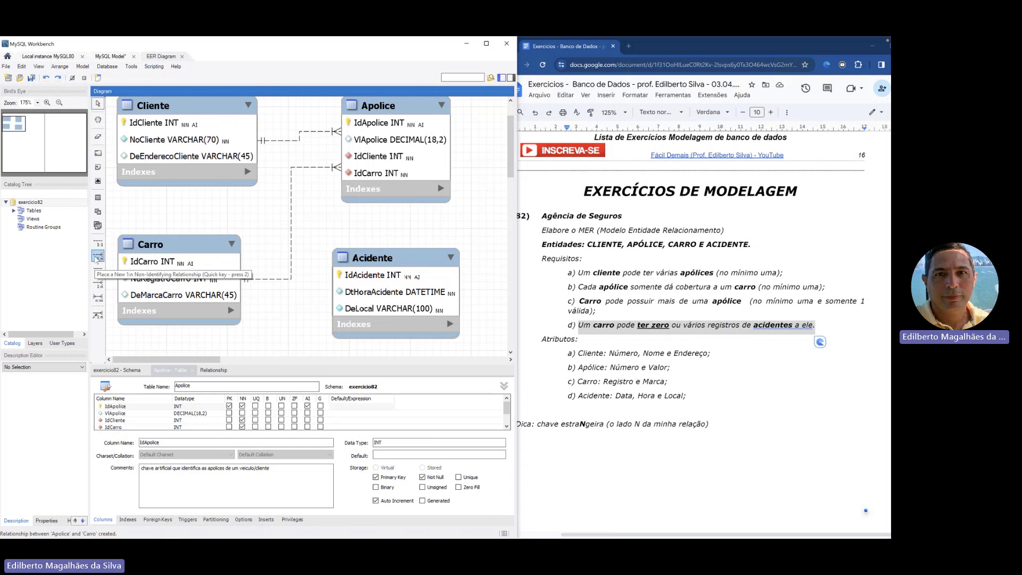
left_click(97, 259)
left_click(359, 306)
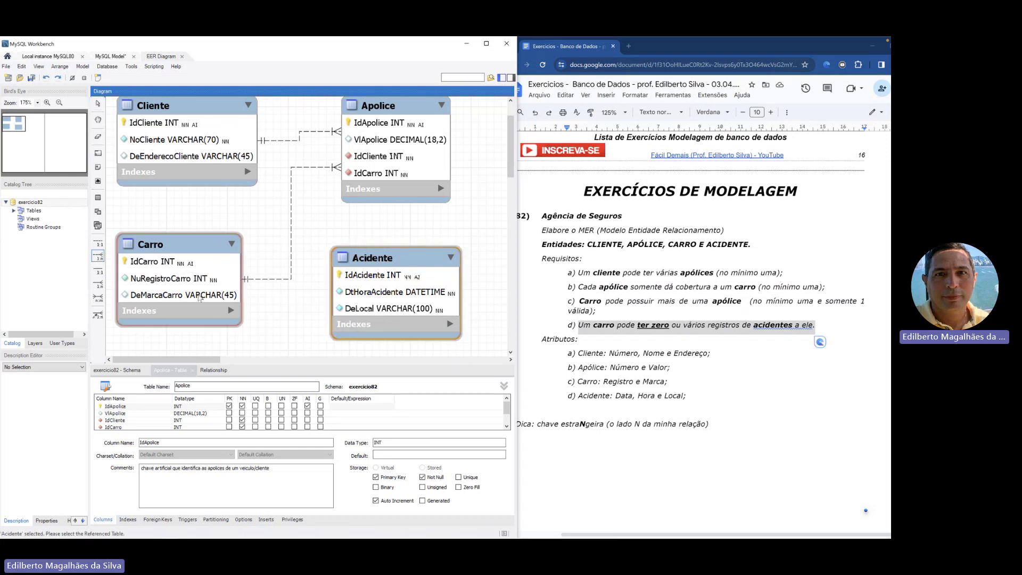
left_click(236, 302)
left_click_drag(374, 259, 371, 241)
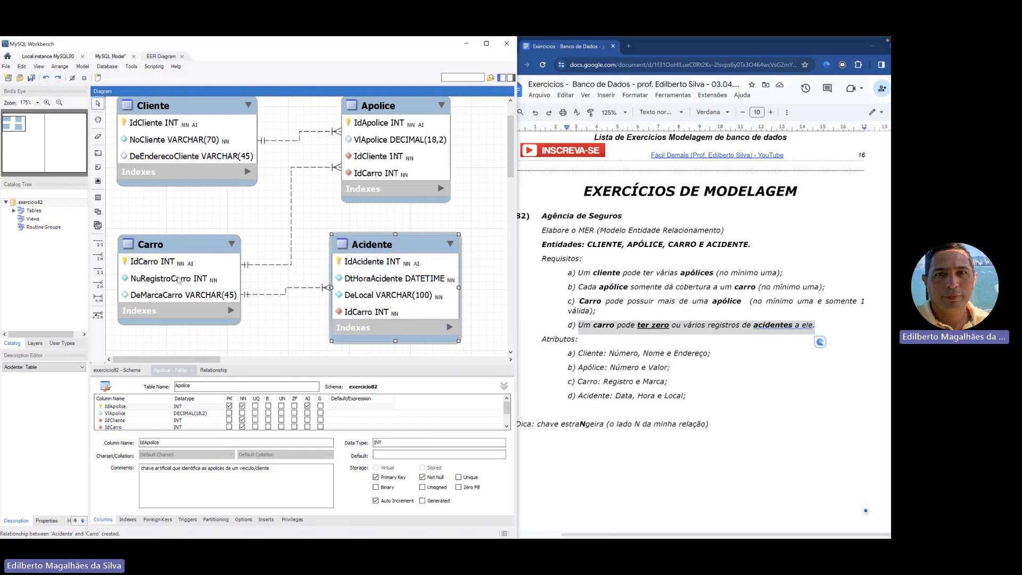
- Make the Acidente side of the Carro–Acidente relationship optional so a car can have zero accident records
left_click(284, 293)
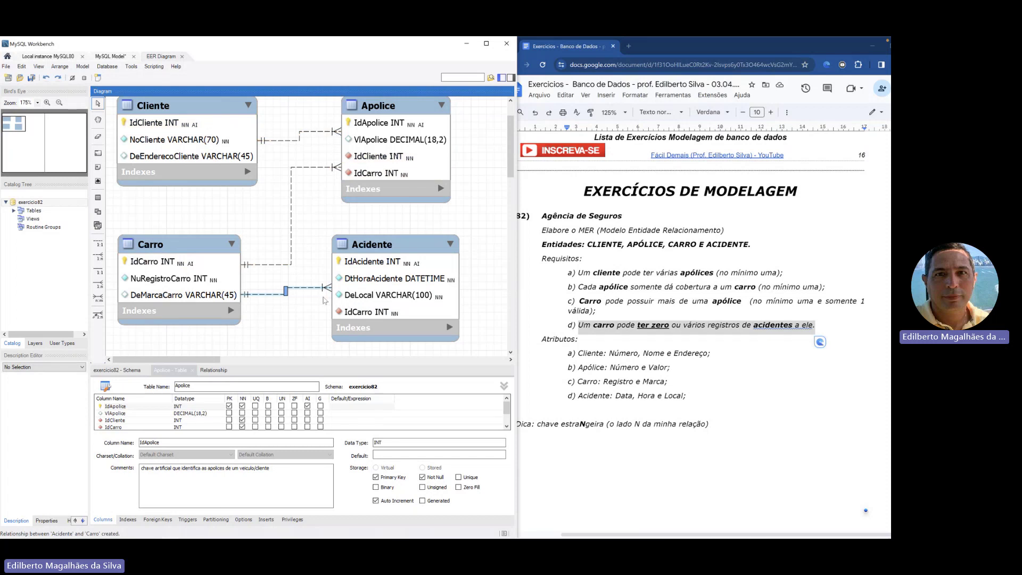
key("super")
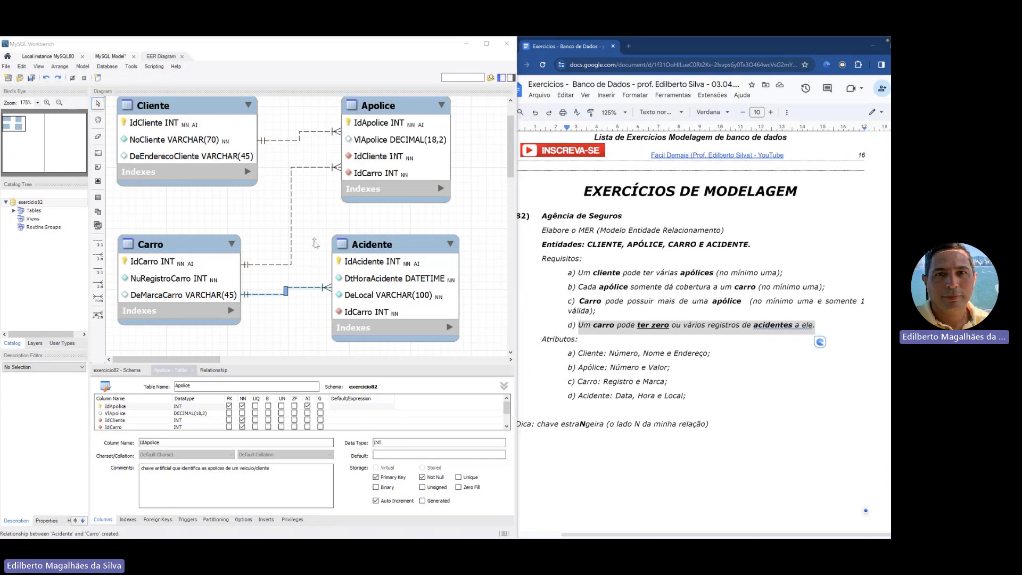
key("Escape")
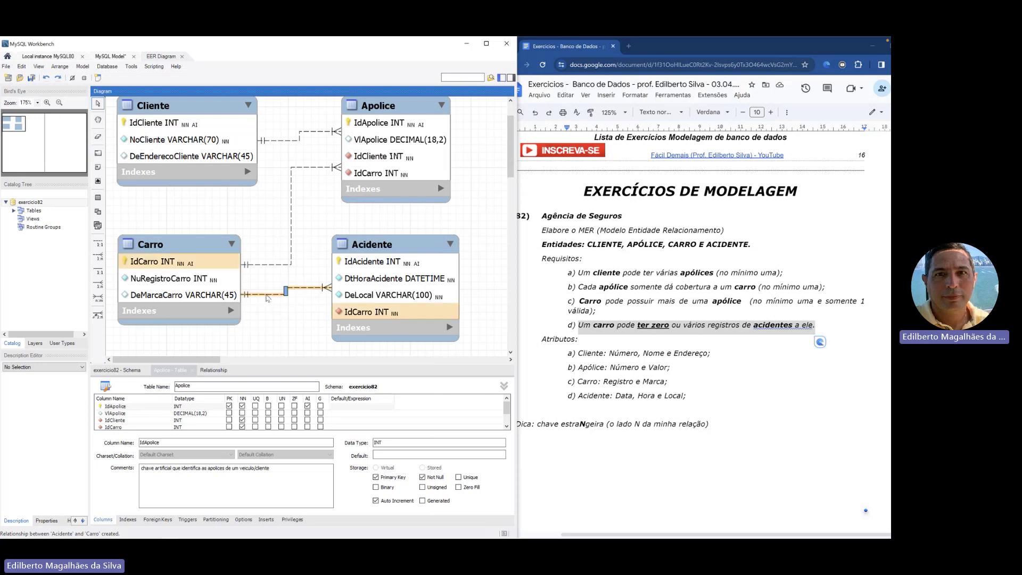
double_click(267, 298)
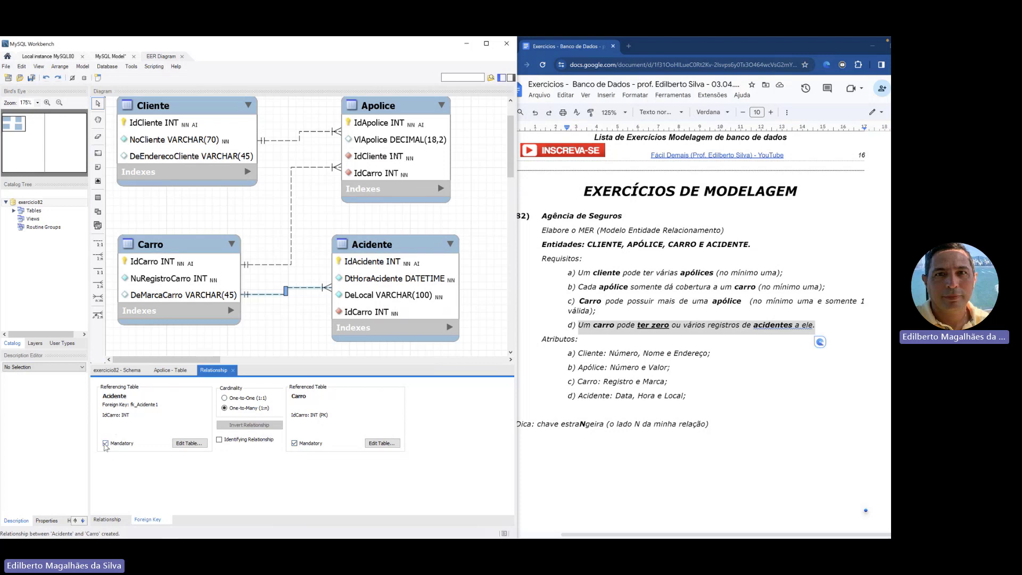
left_click(106, 443)
left_click(105, 443)
left_click(105, 443)
left_click(278, 318)
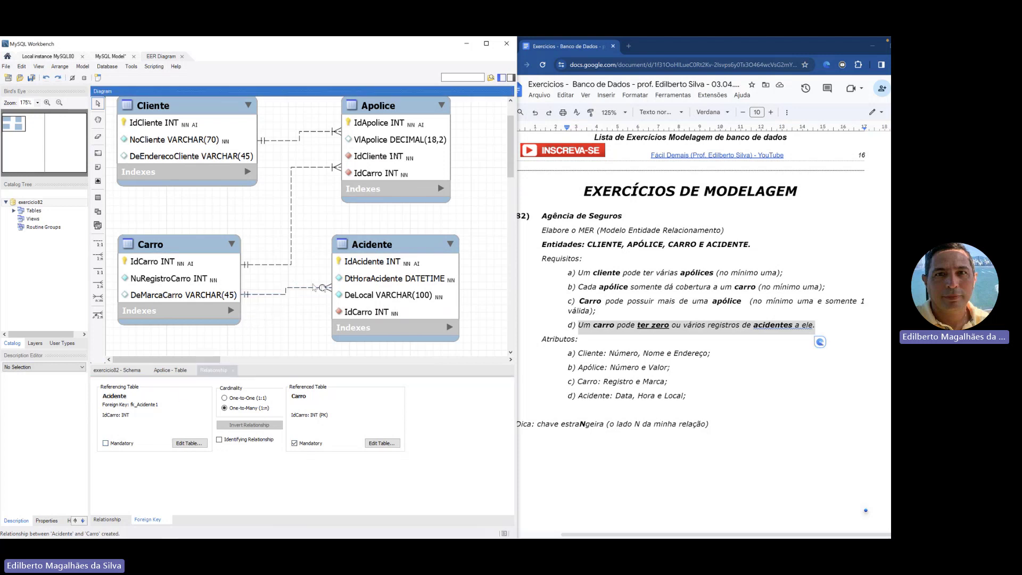
- Switch the Acidente side of the relationship to mandatory and back to optional to compare the two notations
left_click(176, 246)
left_click(288, 282)
left_click(105, 443)
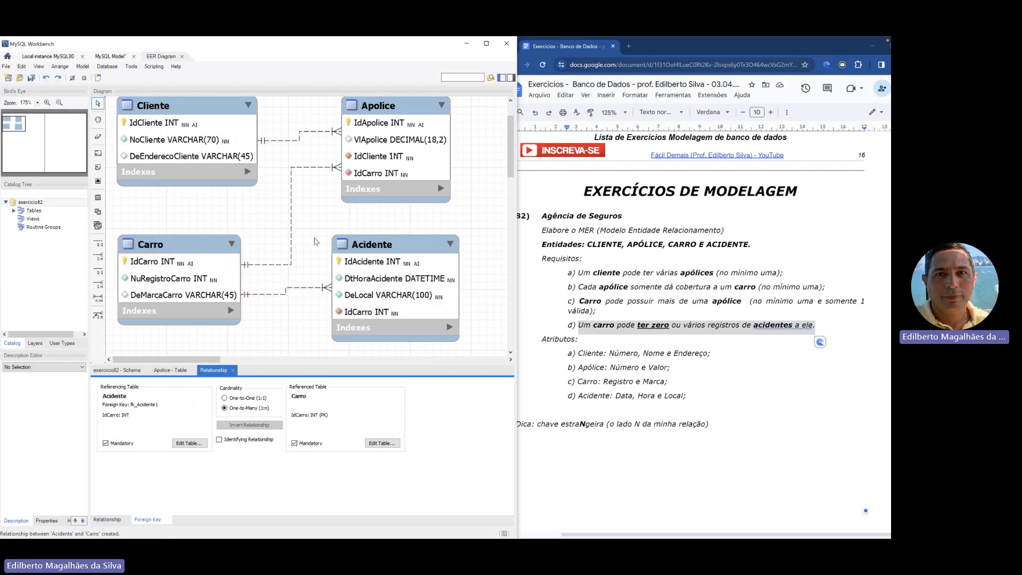
key("super")
left_click(317, 240)
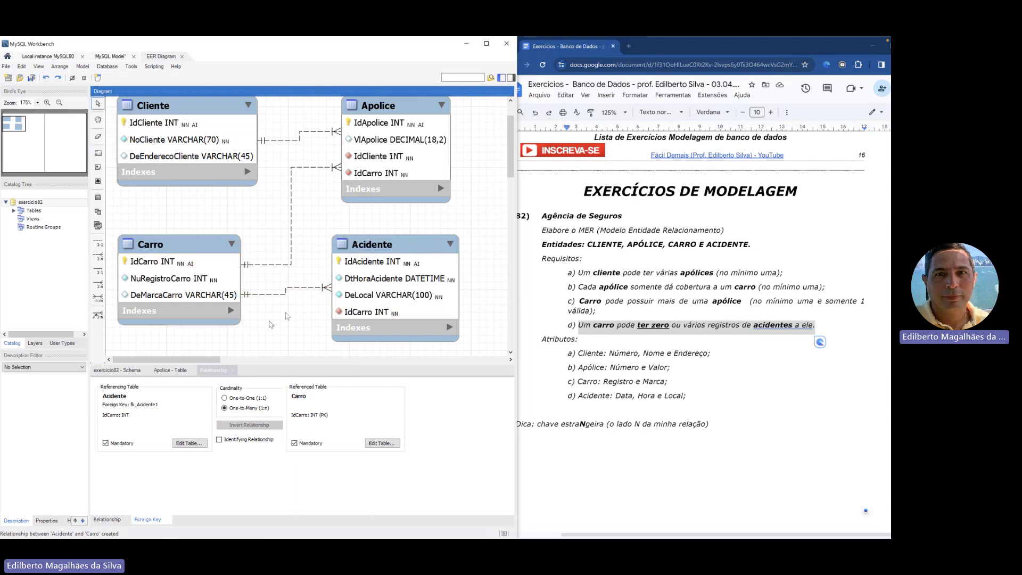
left_click(106, 443)
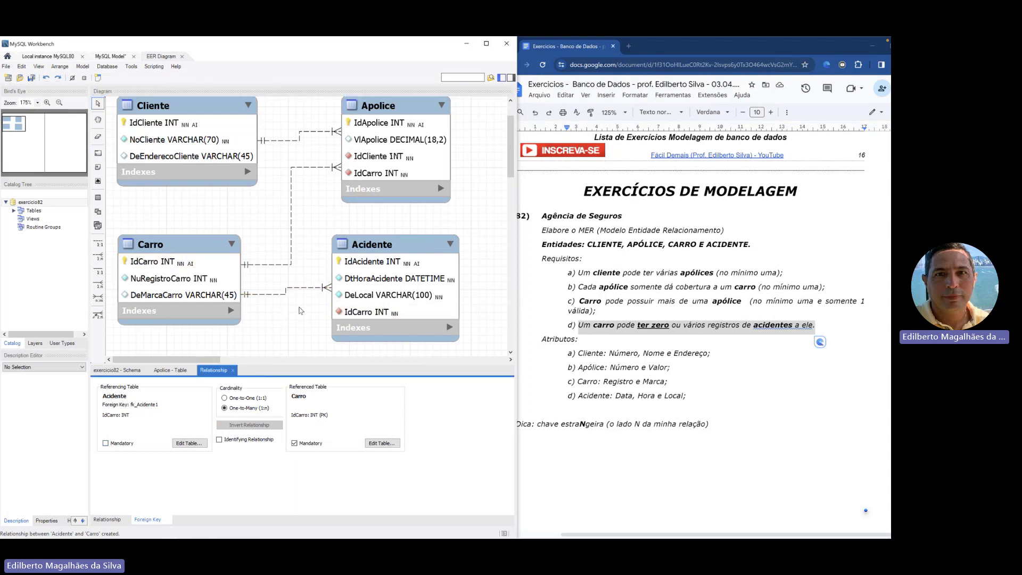
left_click(306, 300)
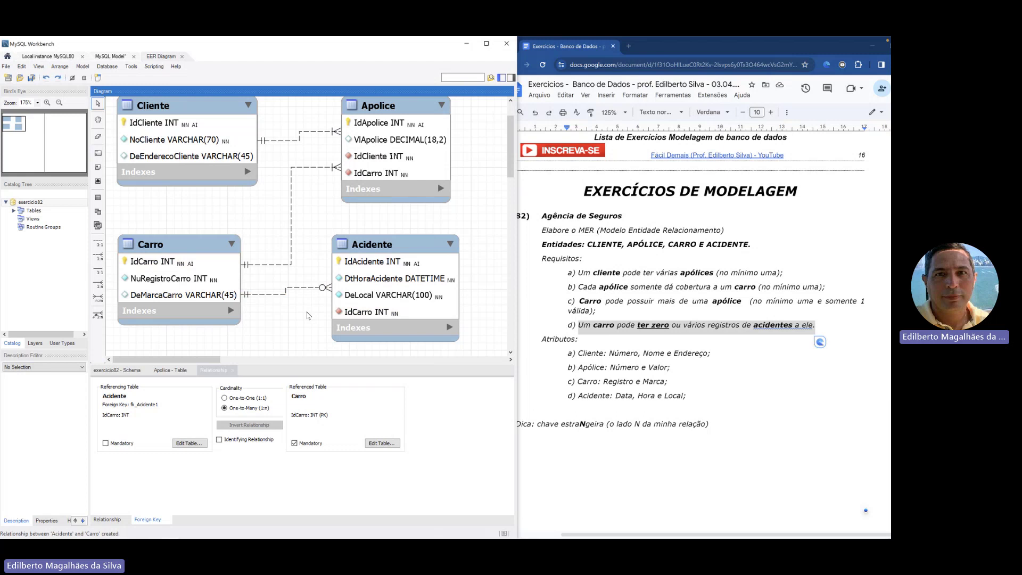
- Save the model in the Documentos folder as exercicio82
key("super")
key("super")
left_click(6, 68)
left_click(34, 127)
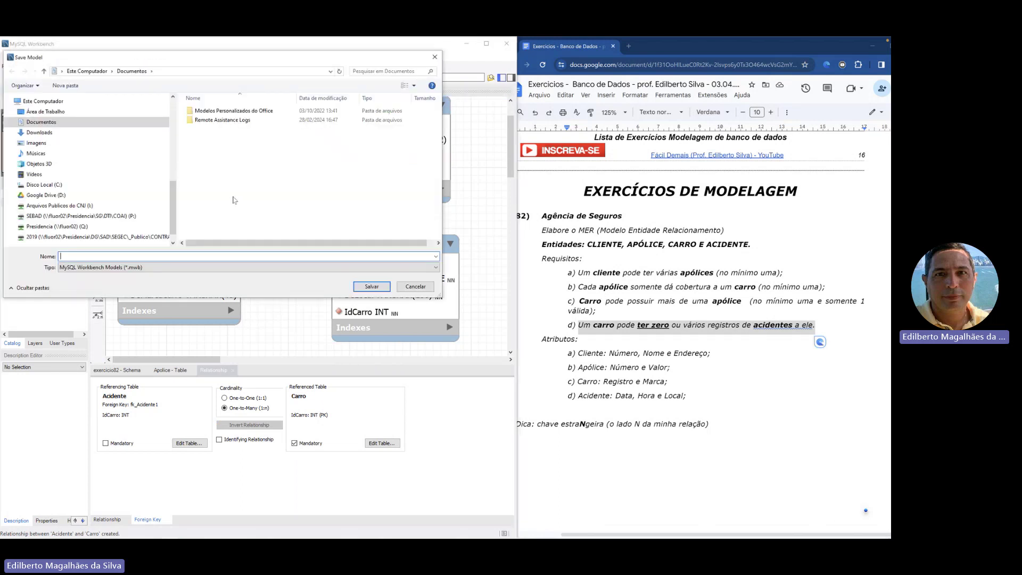
type("exercicio82")
key("Return")
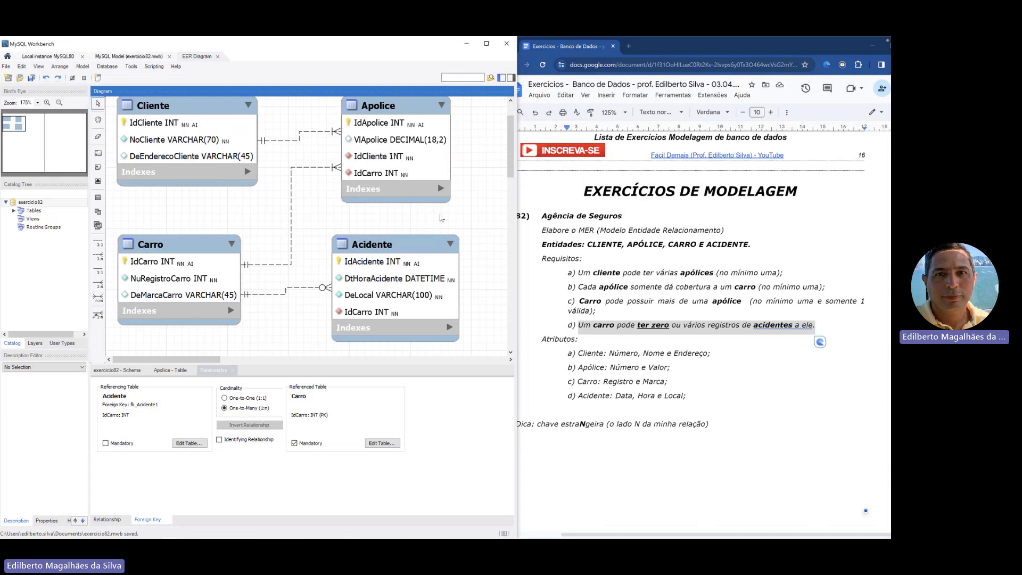
- Widen the exercise document slightly and highlight its line listing the entities CLIENTE, APÓLICE, CARRO E ACIDENTE
left_click(530, 196)
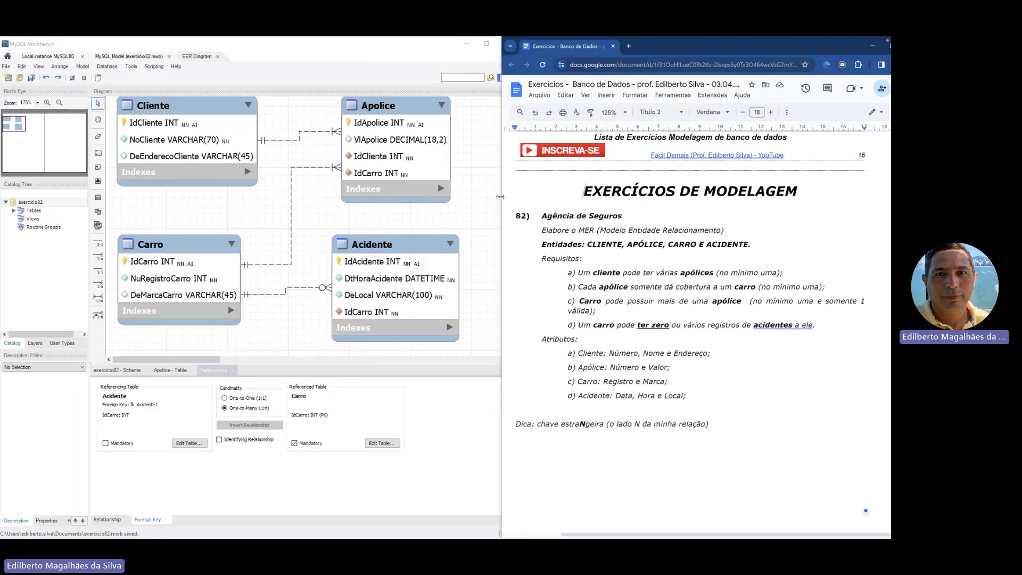
mouse_move(501, 197)
left_mouse_down()
mouse_move(517, 197)
mouse_move(499, 190)
left_mouse_up()
left_click(517, 190)
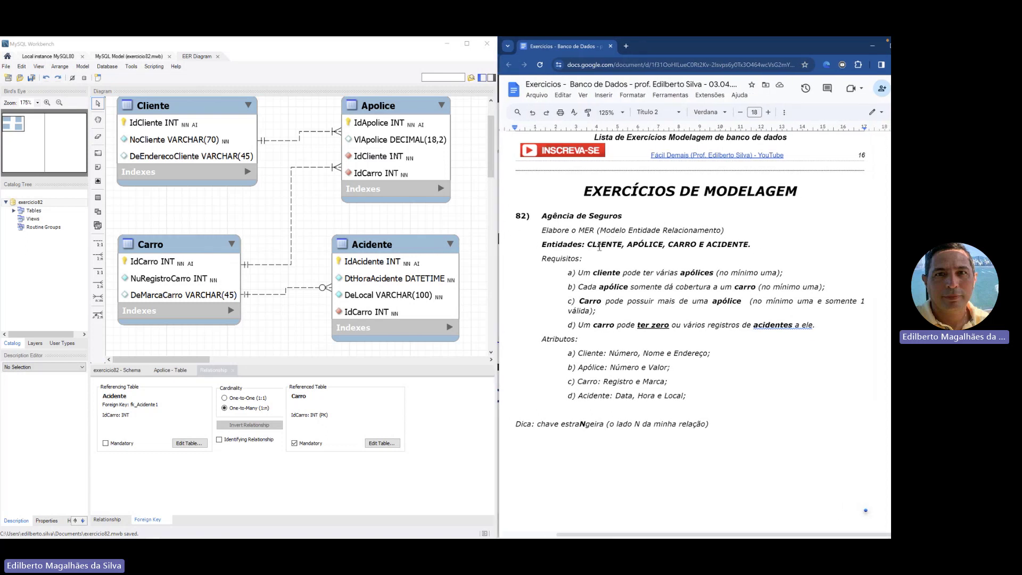
left_click_drag(751, 245, 543, 246)
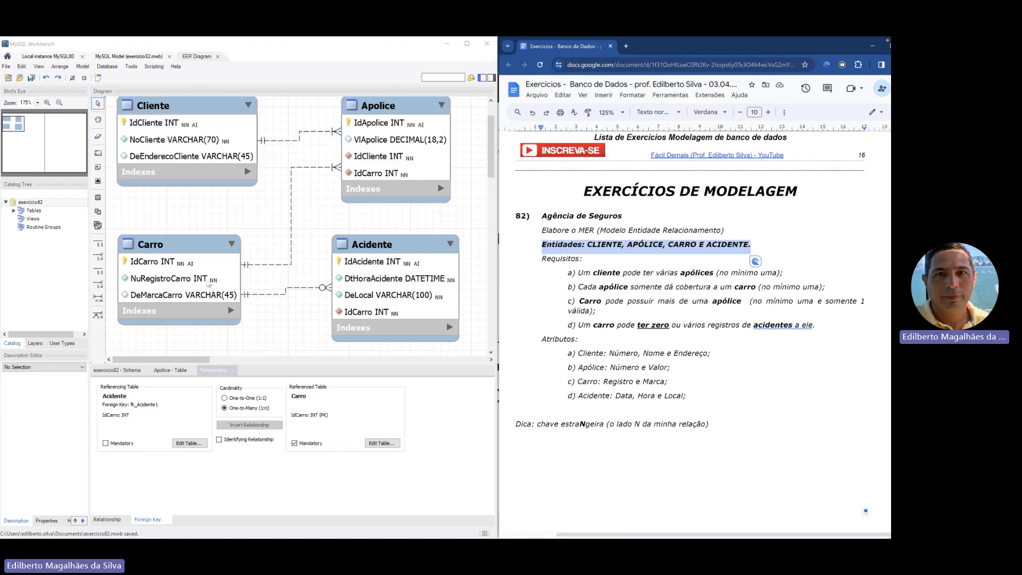
- Review the Cliente and Apolice tables and the relationships of Carro with Apolice and Acidente against the exercise's entities
scroll(209, 285, "up", 1)
left_click(173, 114)
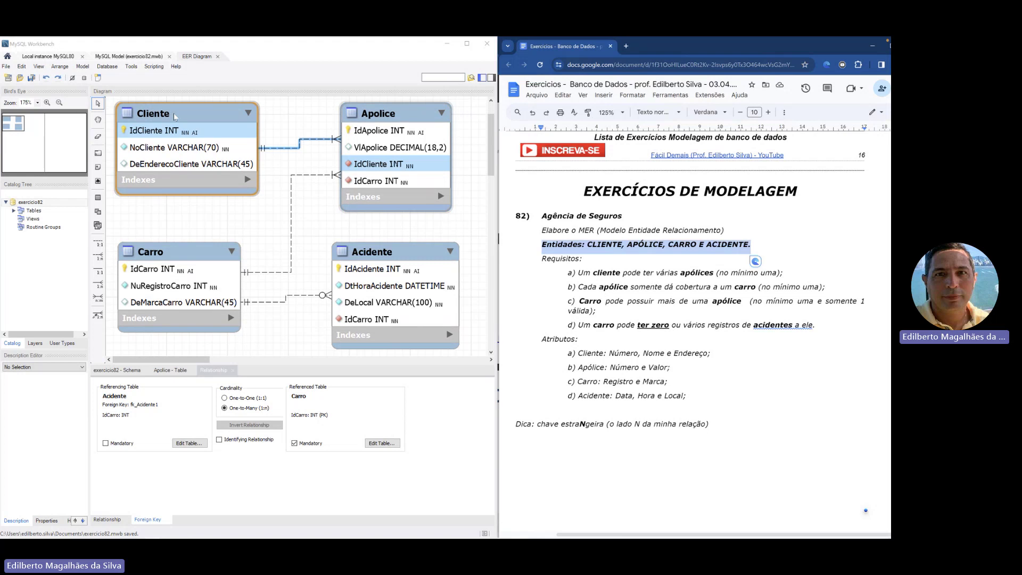
left_click(373, 118)
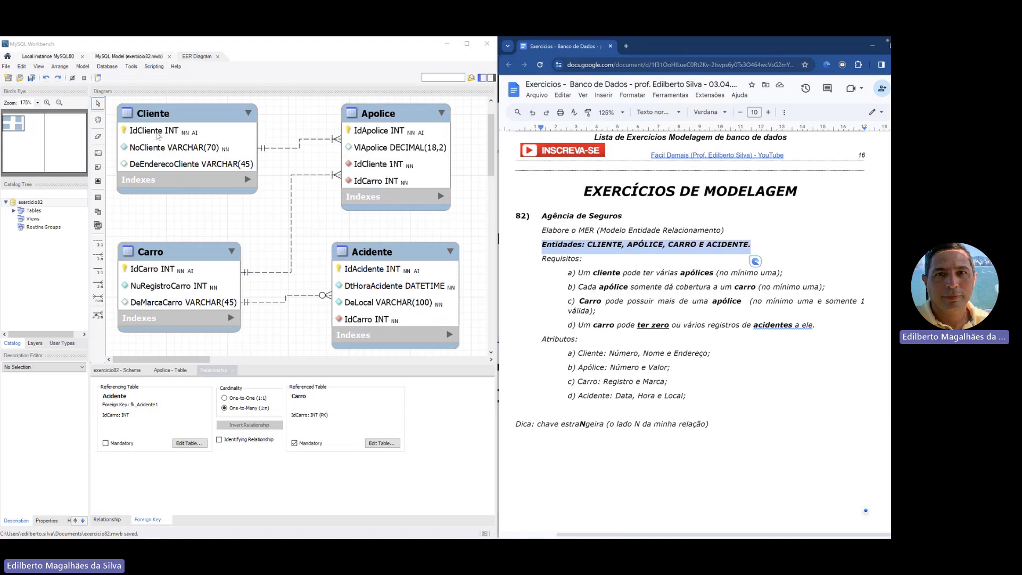
left_click(165, 117)
left_click(165, 118)
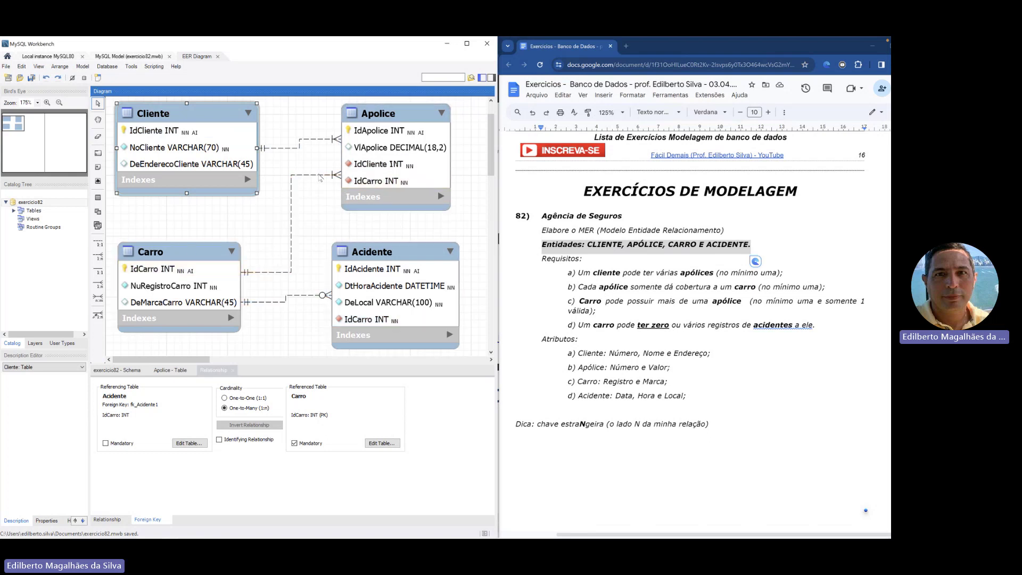
left_click(218, 213)
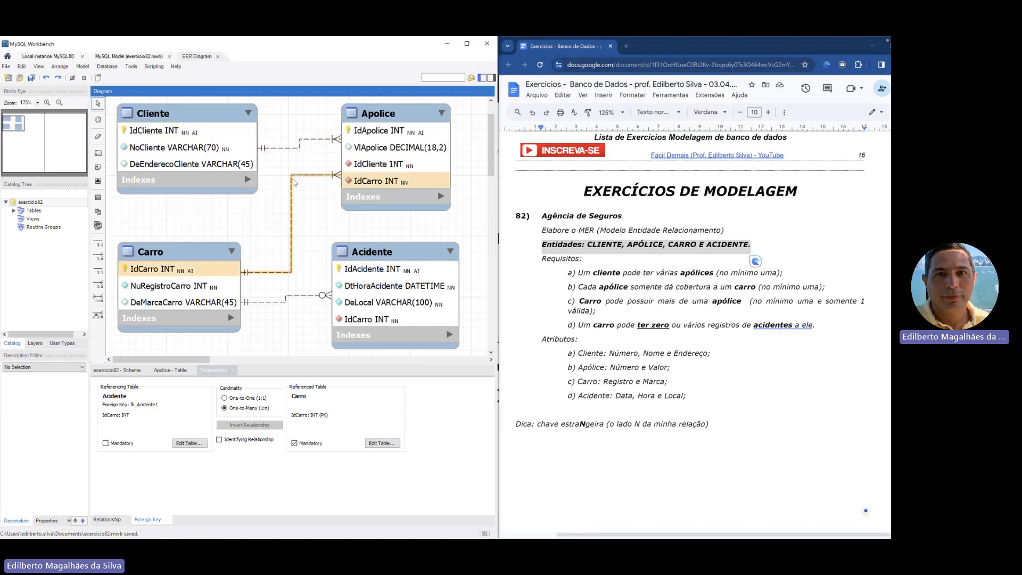
left_click(310, 176)
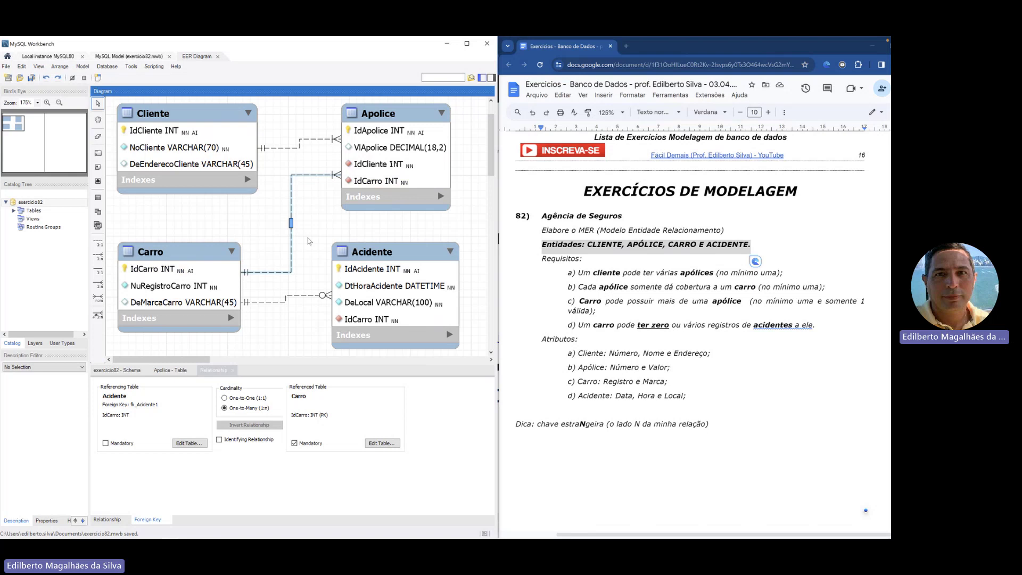
left_click(304, 295)
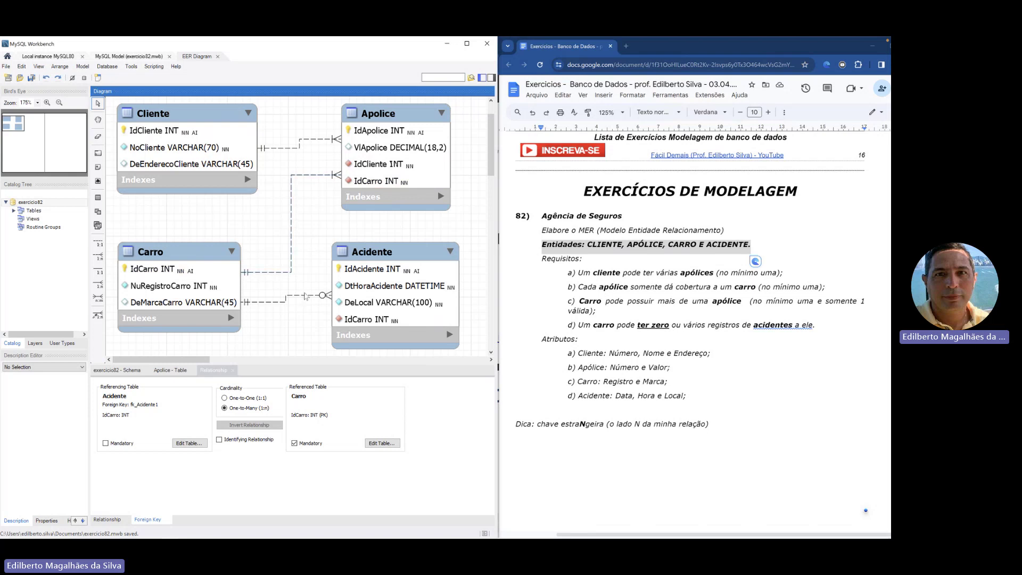